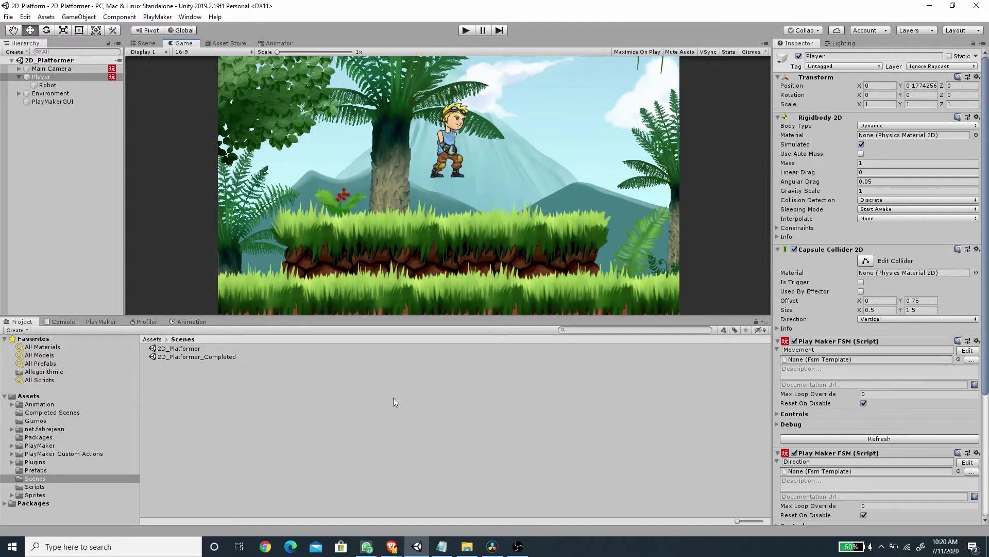
Browse the Robot sprites folder and preview its Dead, Jump and Shoot animation frames
left_click(34, 494)
double_click(170, 365)
left_click(171, 357)
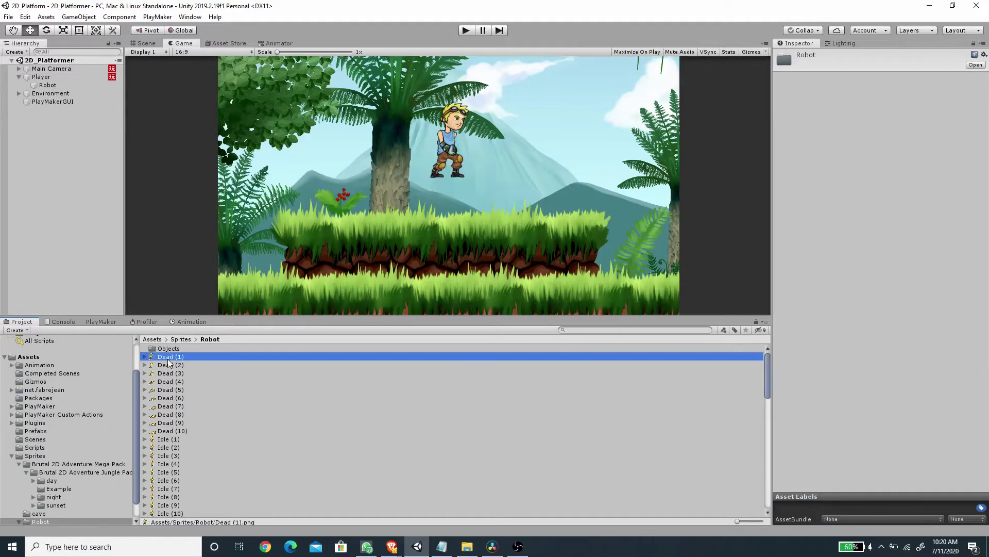
scroll(172, 392, "down", 12)
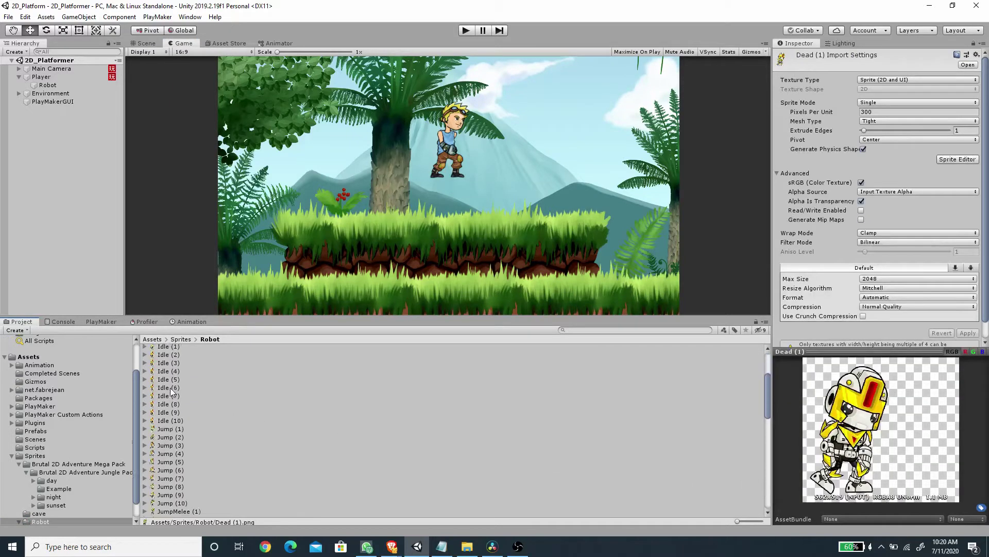
scroll(170, 447, "down", 3)
left_click(177, 417)
left_click(174, 483)
scroll(186, 443, "up", 4)
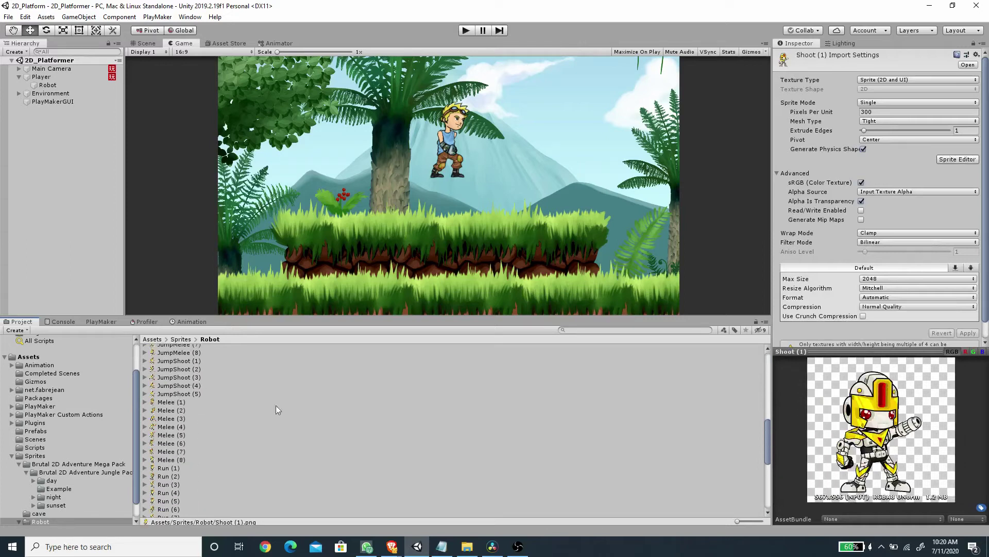
scroll(216, 394, "up", 10)
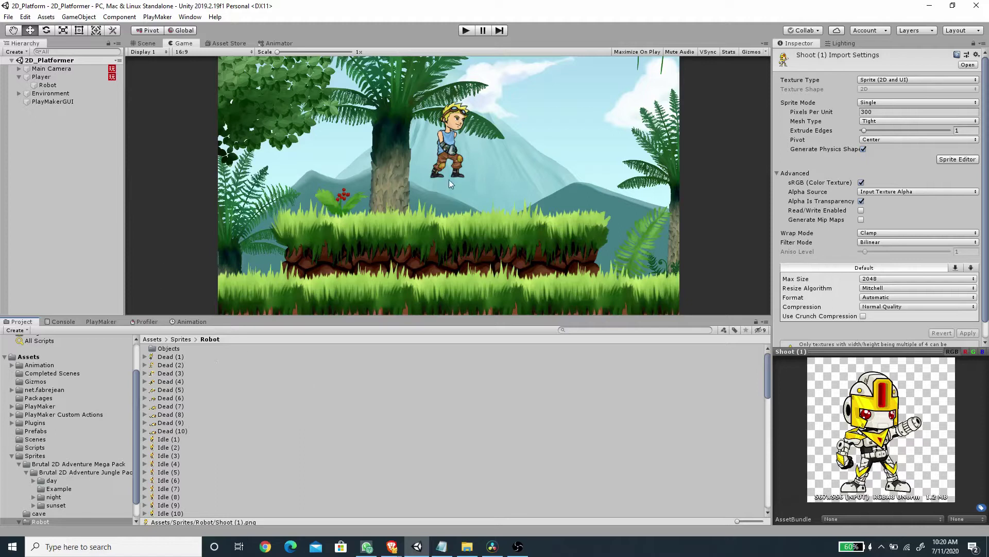
Replace the sprite on the Player's Robot child object with Idle (1)
left_click(48, 85)
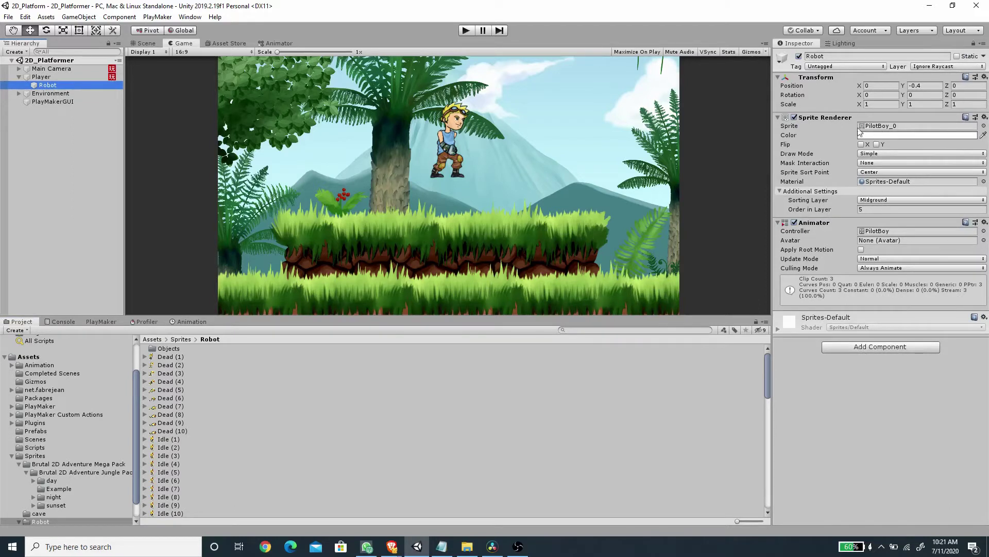
left_click(983, 126)
type("idle")
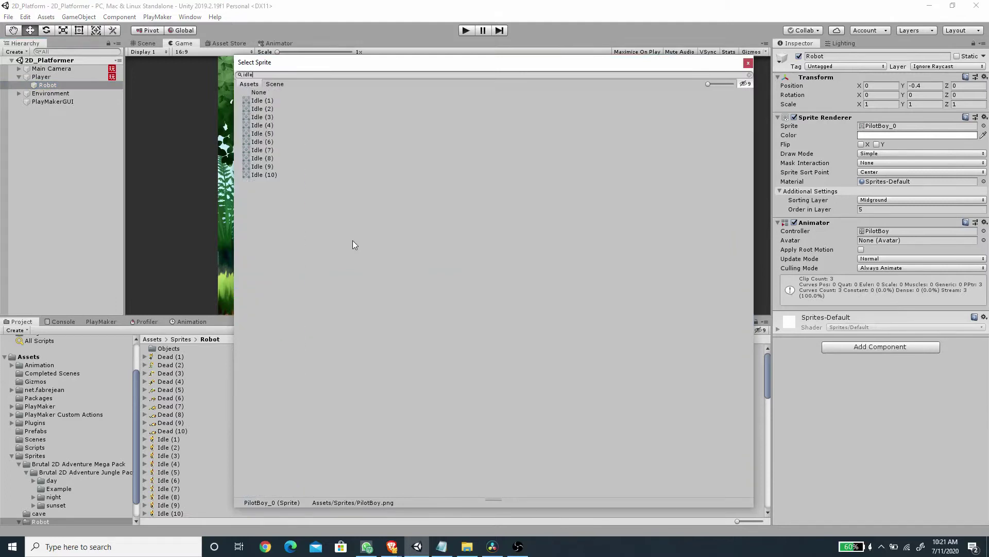
double_click(263, 100)
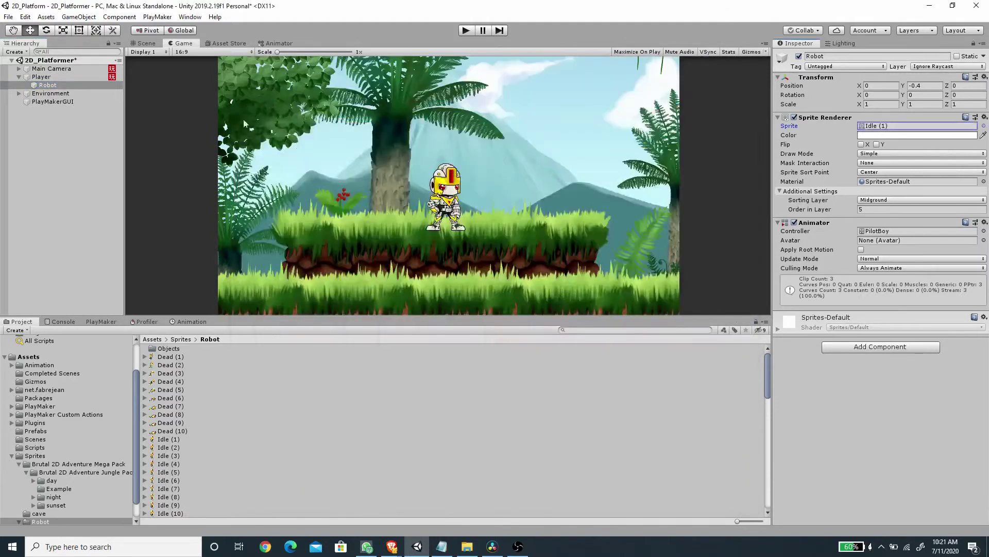
Raise the Robot child object to a Y position of about 0.784 so its feet line up with the Player's pivot
left_click(147, 42)
scroll(288, 134, "up", 6)
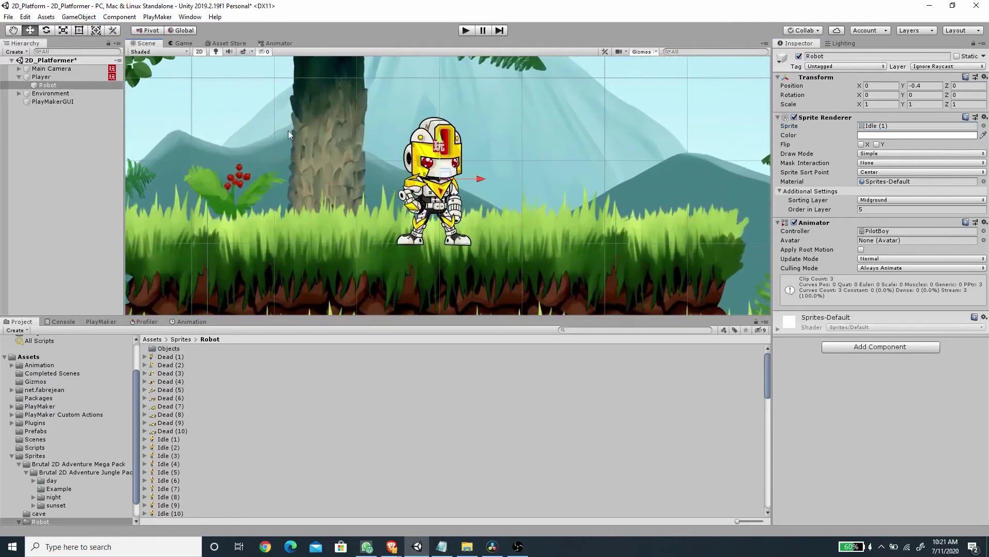
left_click(41, 76)
key("f")
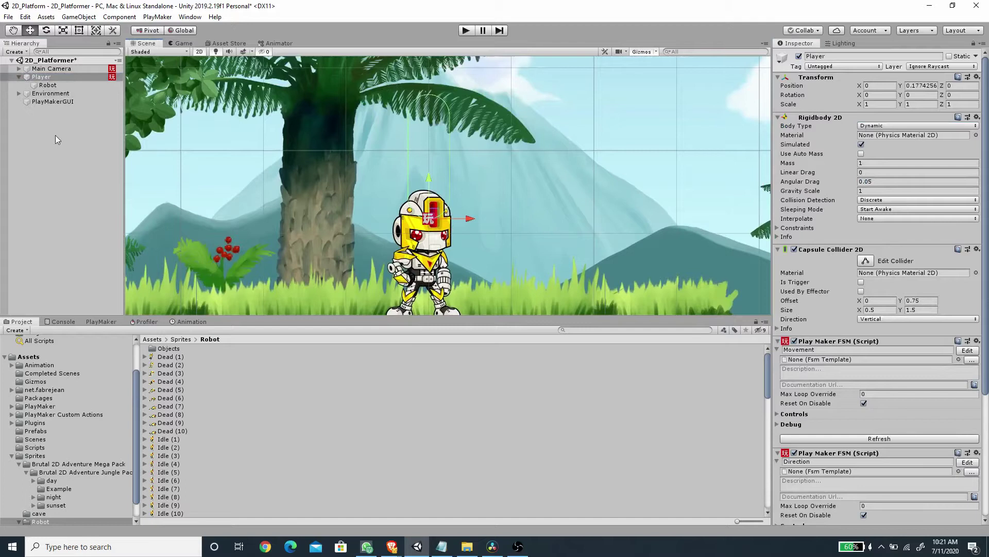
left_click(57, 113)
left_click(52, 85)
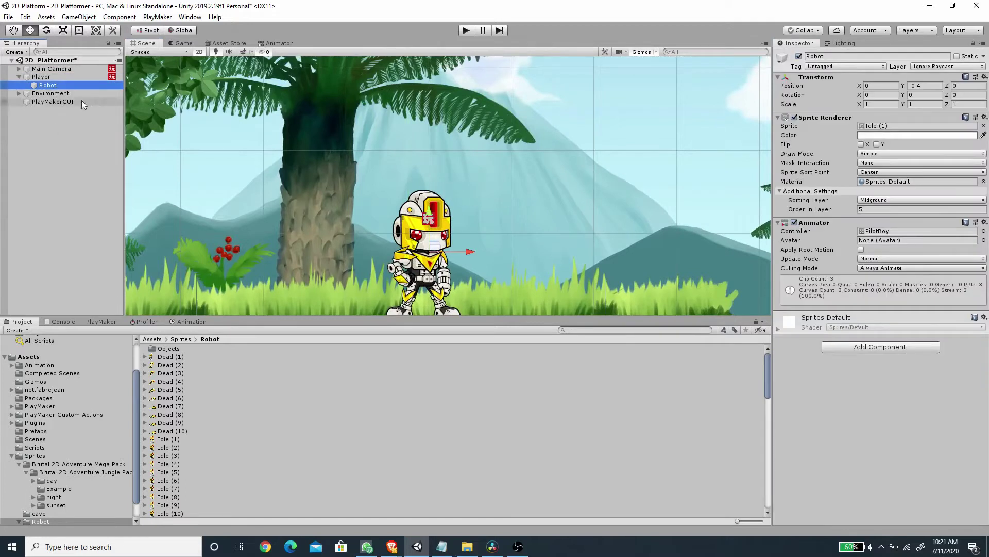
scroll(433, 235, "up", 4)
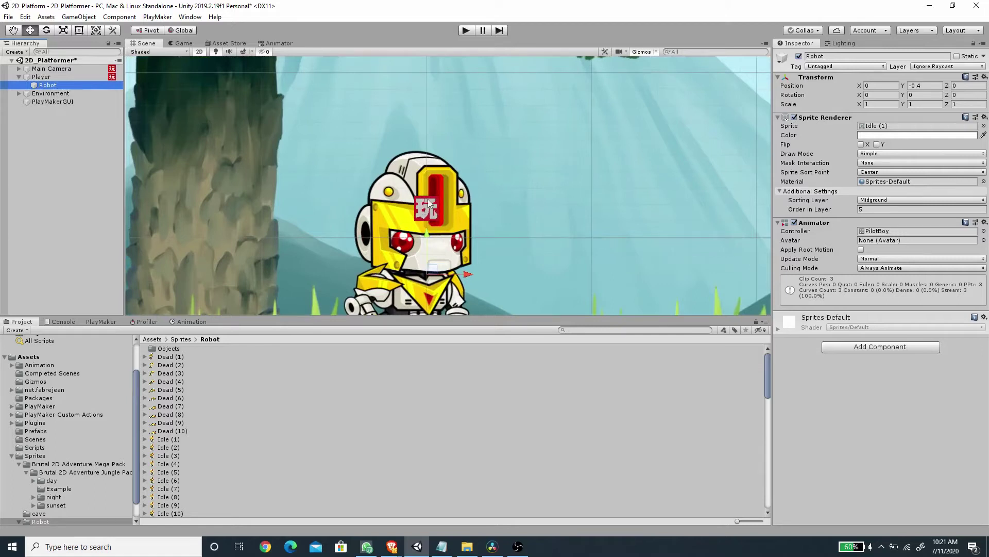
left_click(64, 79)
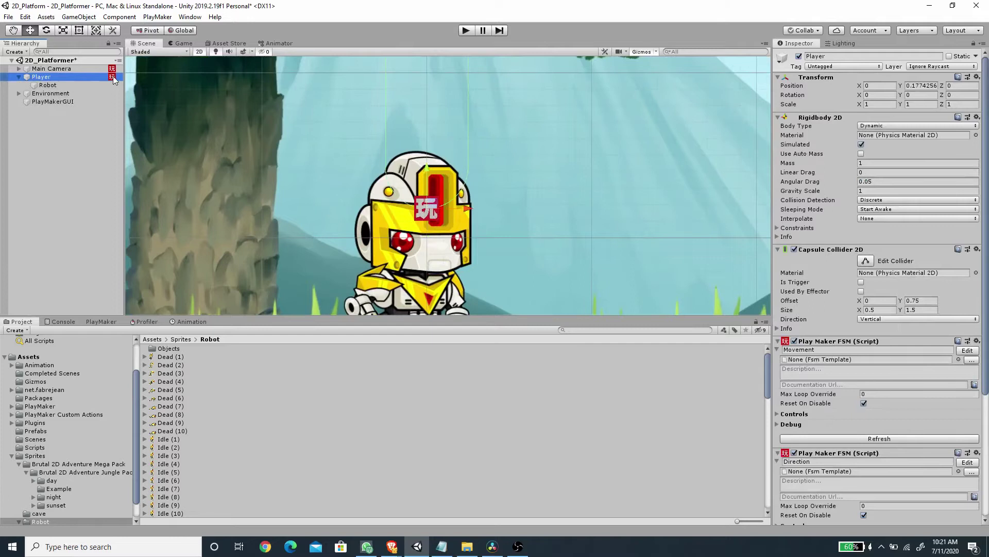
left_click(42, 85)
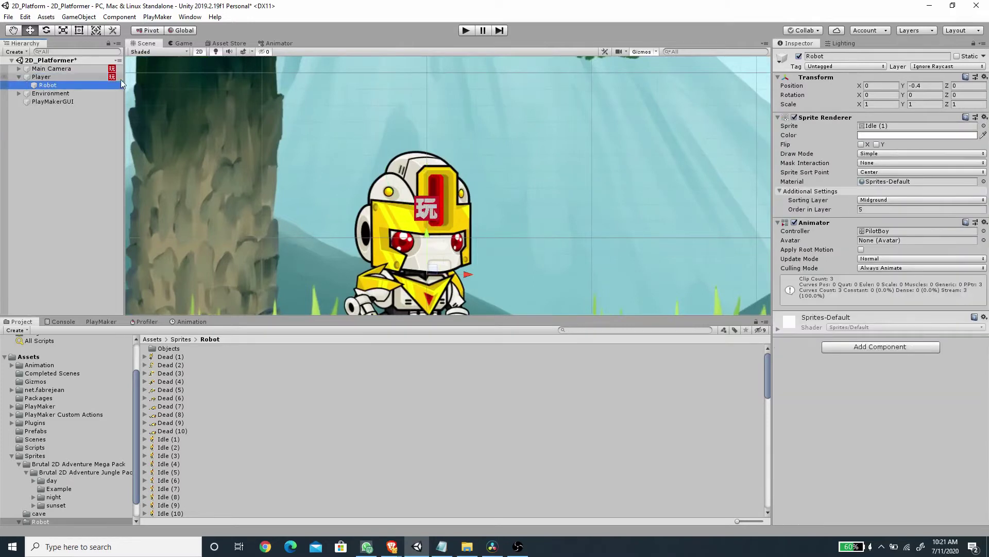
left_click_drag(431, 245, 436, 54)
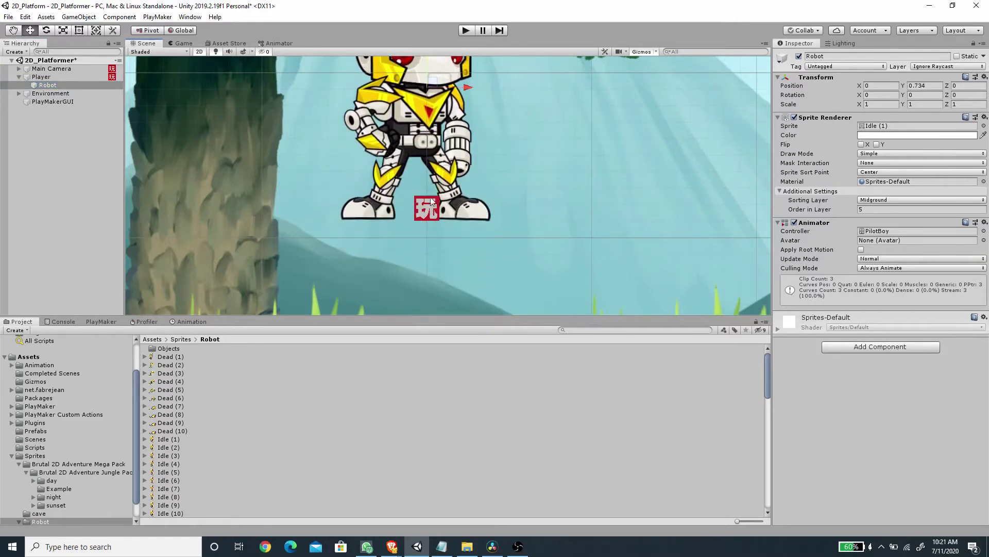
left_click_drag(429, 75, 429, 66)
scroll(462, 152, "down", 5)
middle_click_drag(482, 184, 490, 245)
scroll(490, 245, "down", 3)
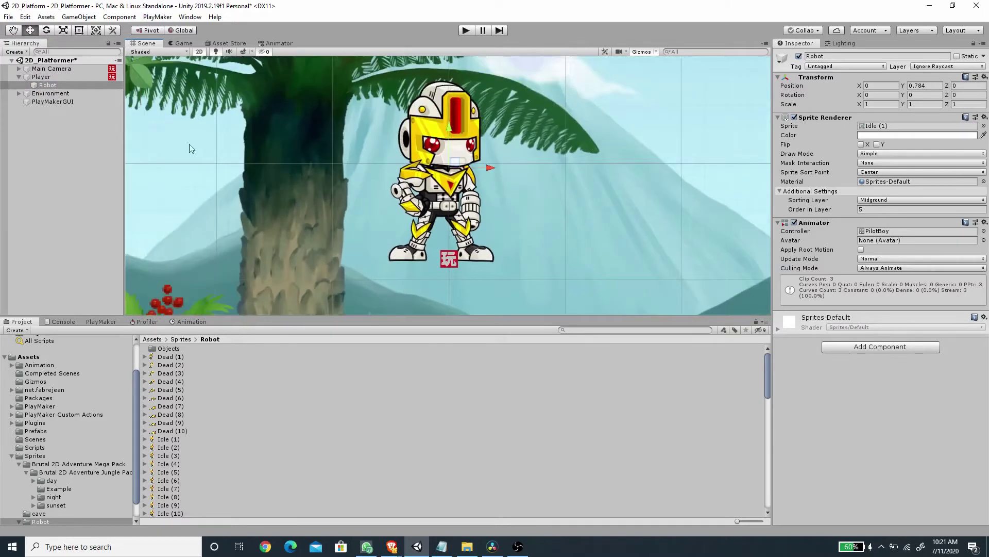
left_click(55, 78)
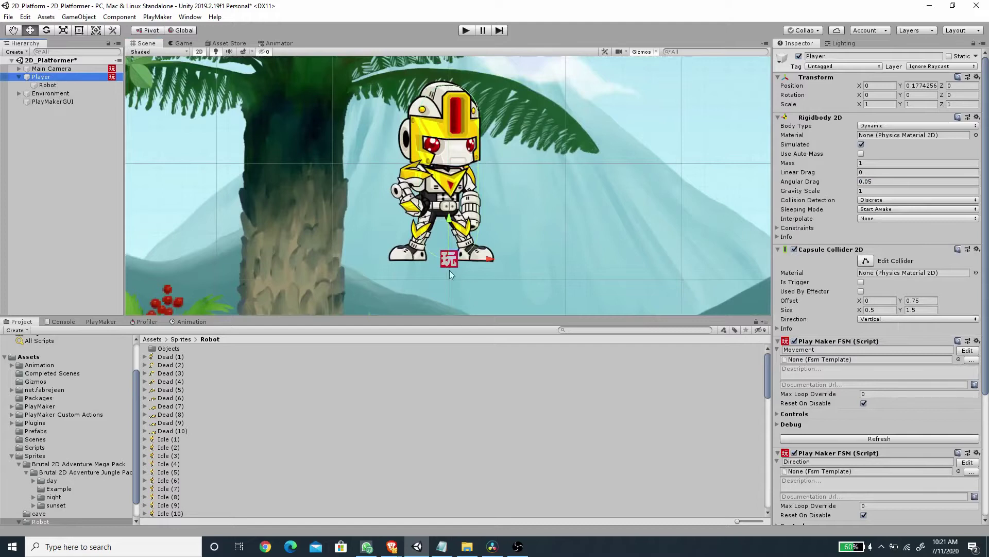
scroll(448, 260, "up", 2)
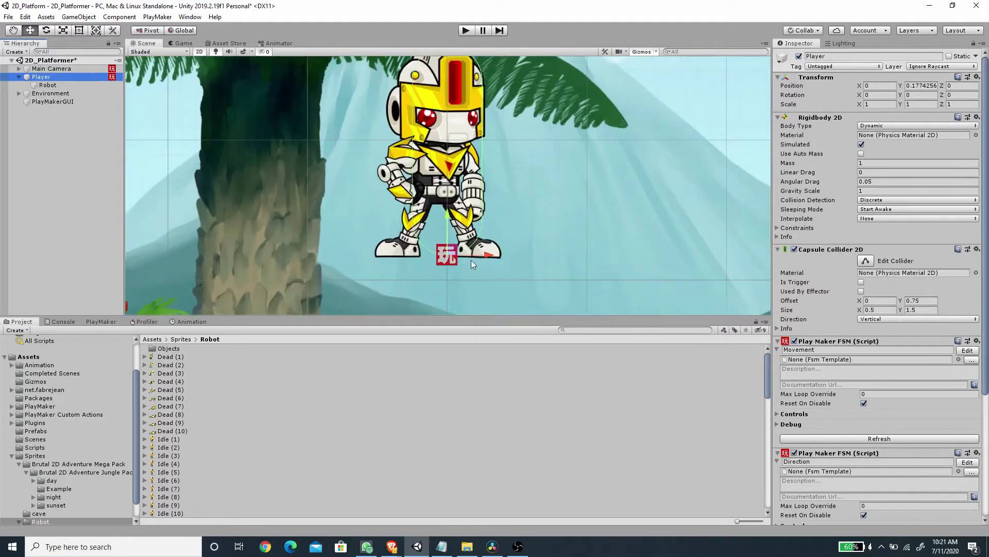
scroll(502, 255, "down", 1)
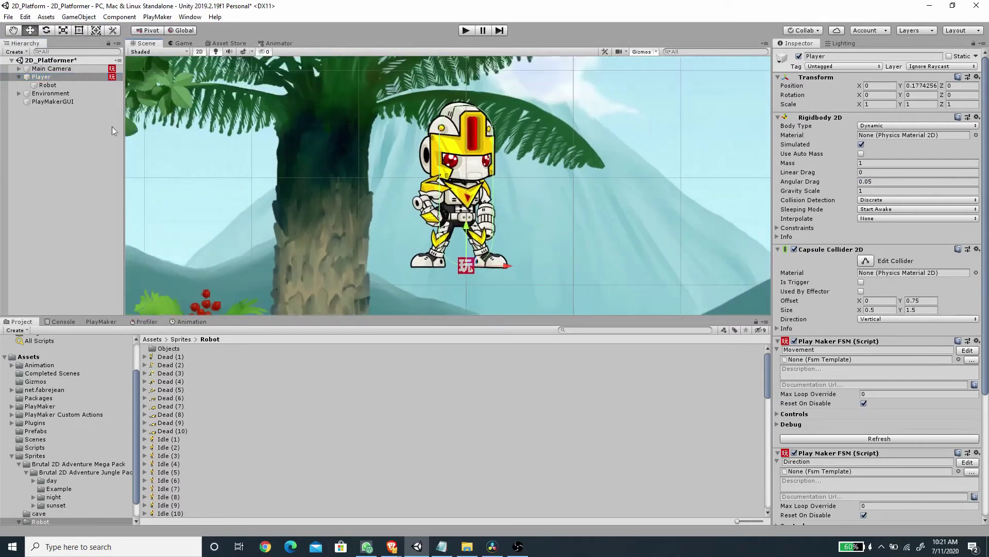
Assign the Robot animator controller from the Animation/Robot folder to the Robot object's Animator
left_click(60, 86)
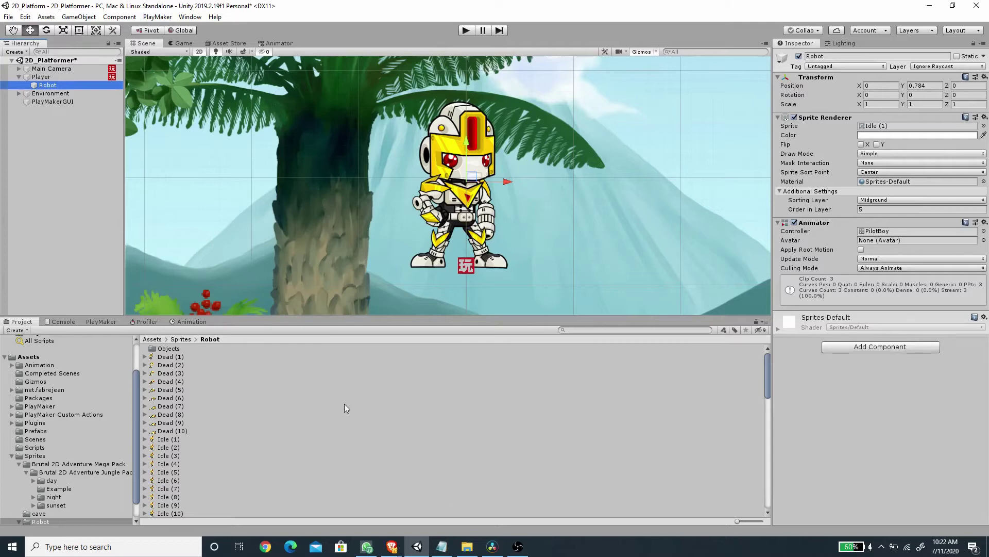
left_click(39, 367)
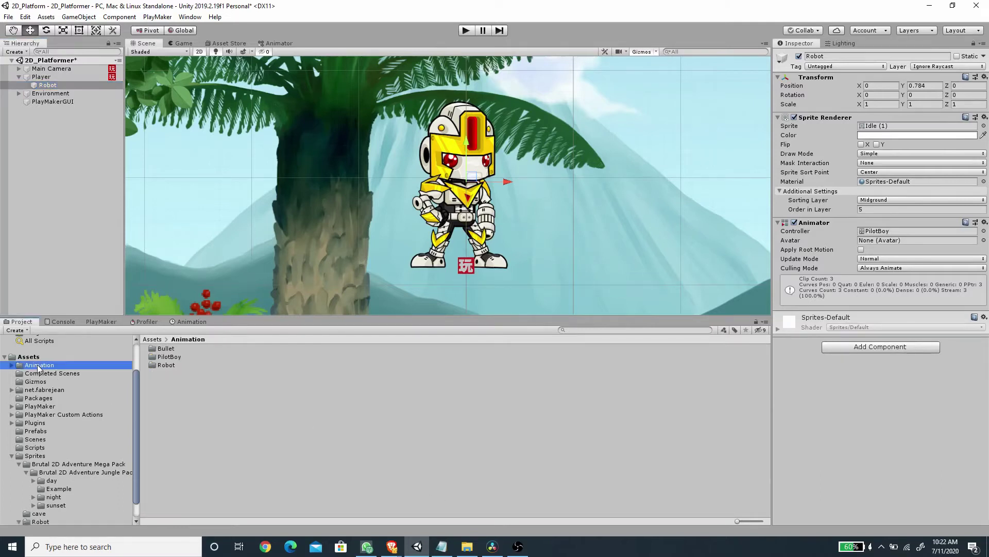
double_click(166, 365)
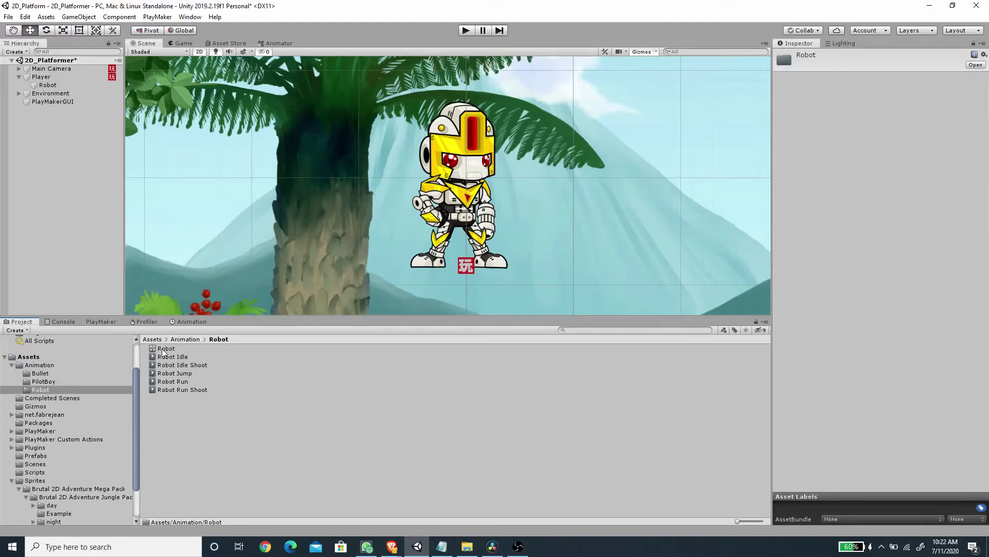
left_click(162, 349)
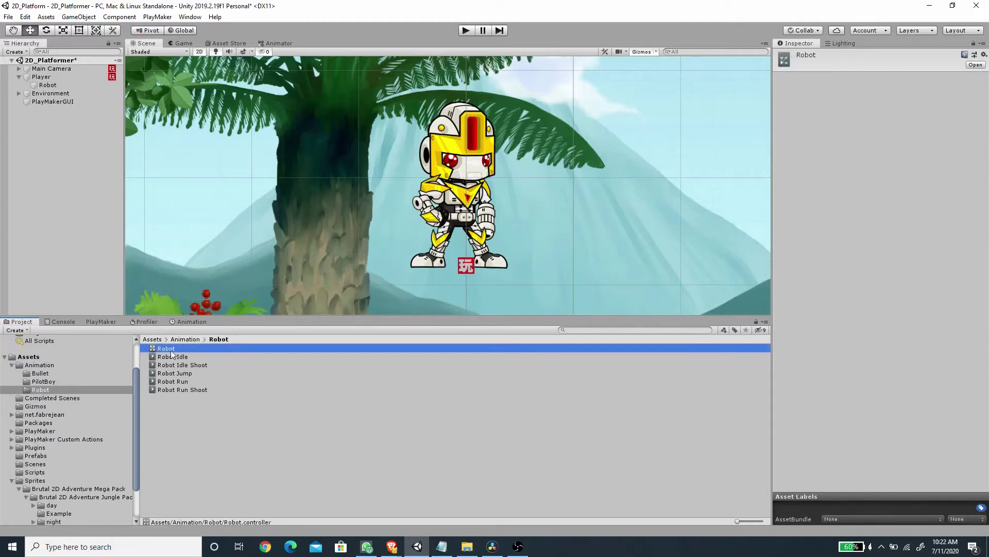
left_click(47, 85)
left_click_drag(168, 350, 871, 232)
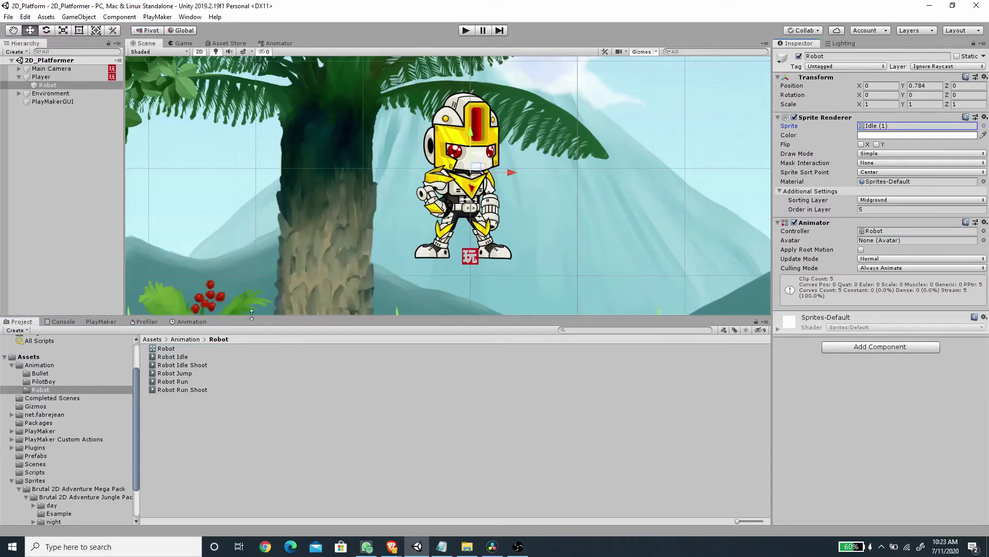
Examine the Run and Run Shoot animation states, the Shoot parameter, and the conditions and exit time of their transitions
left_click(279, 44)
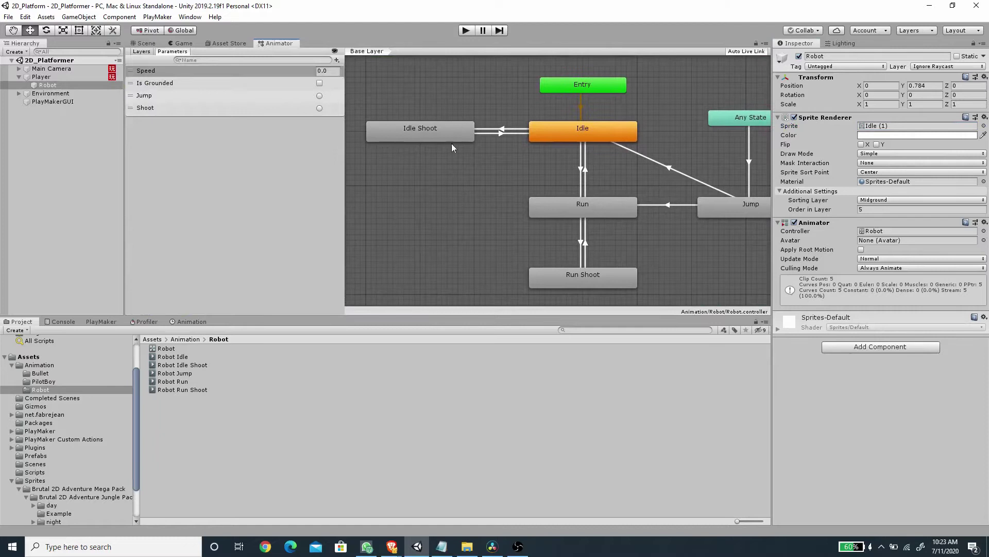
left_click(580, 276)
left_click(447, 136)
left_click(585, 276)
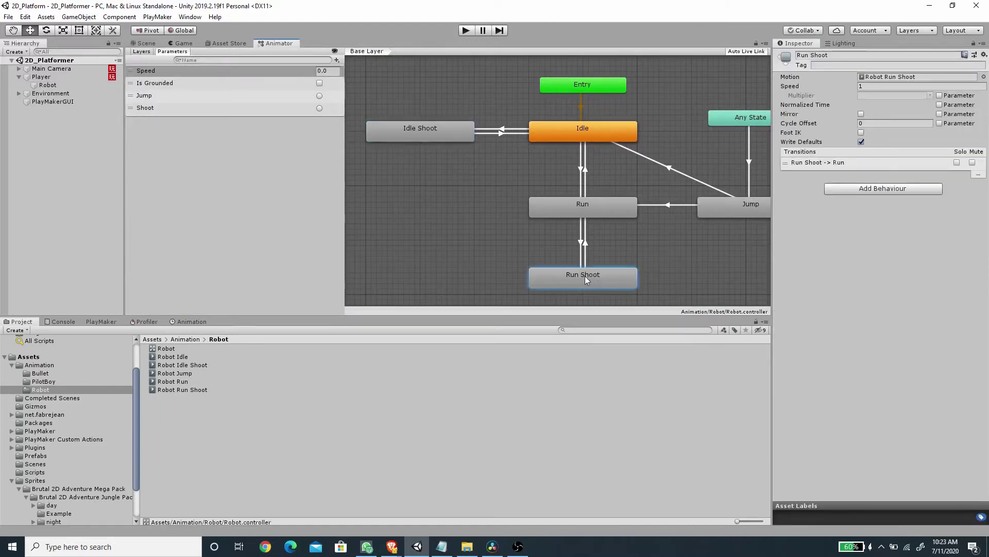
left_click(579, 204)
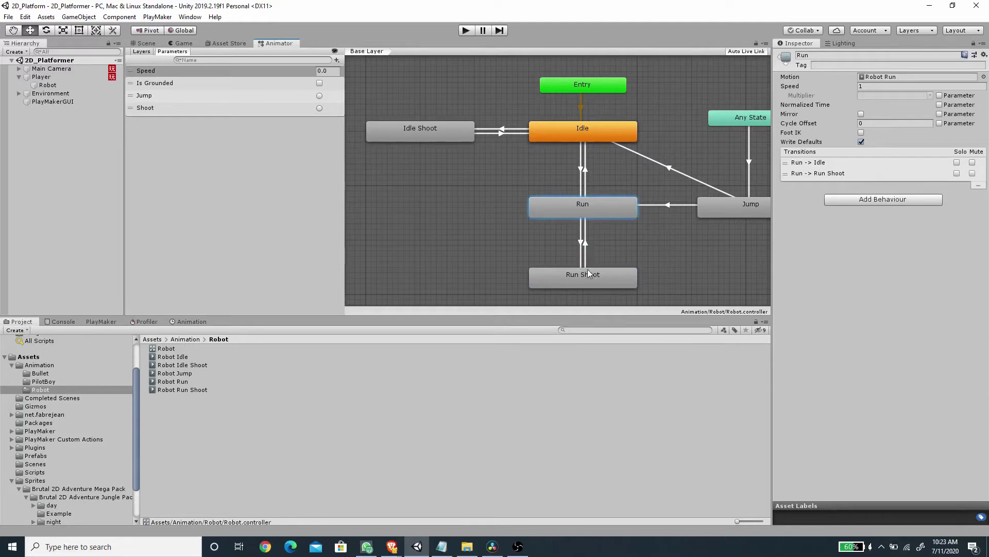
left_click(580, 242)
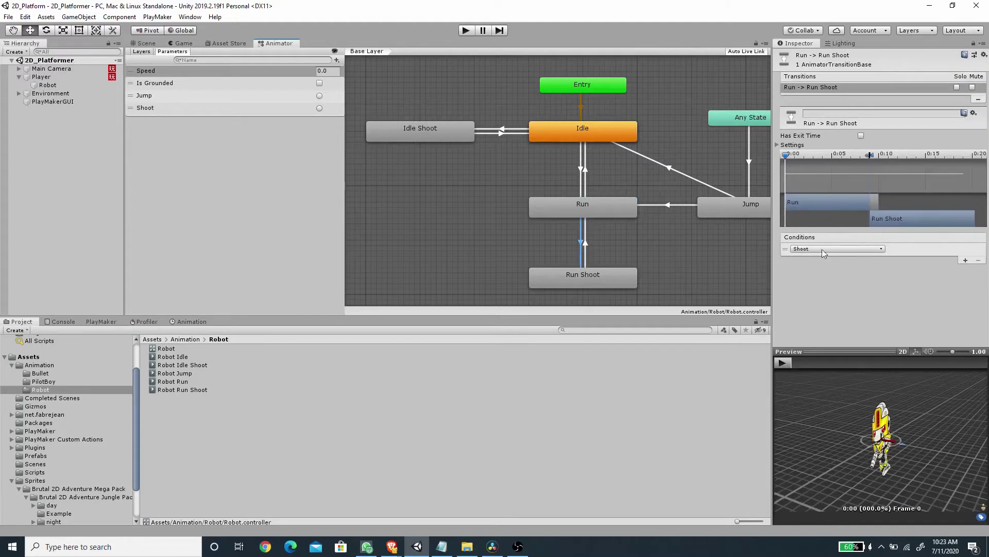
left_click(151, 110)
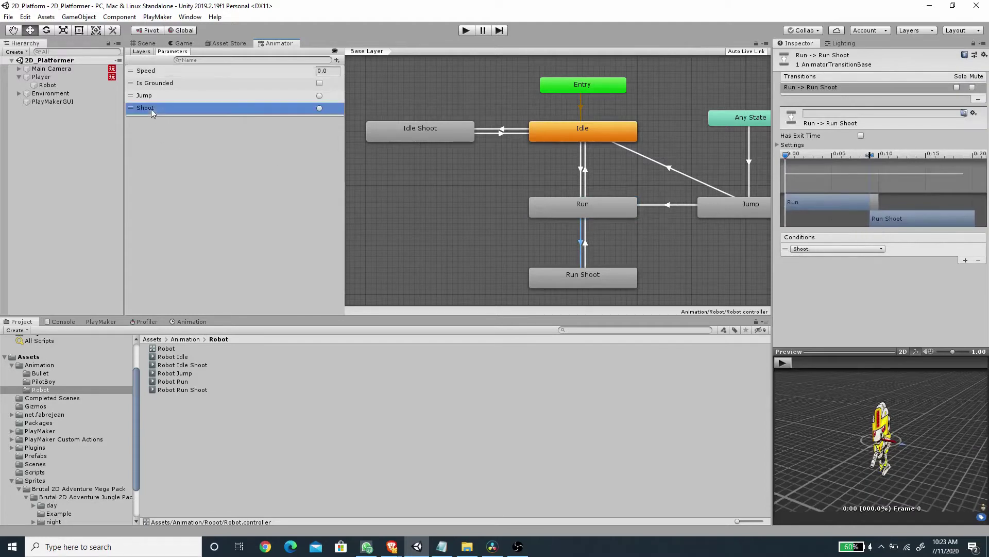
left_click(337, 60)
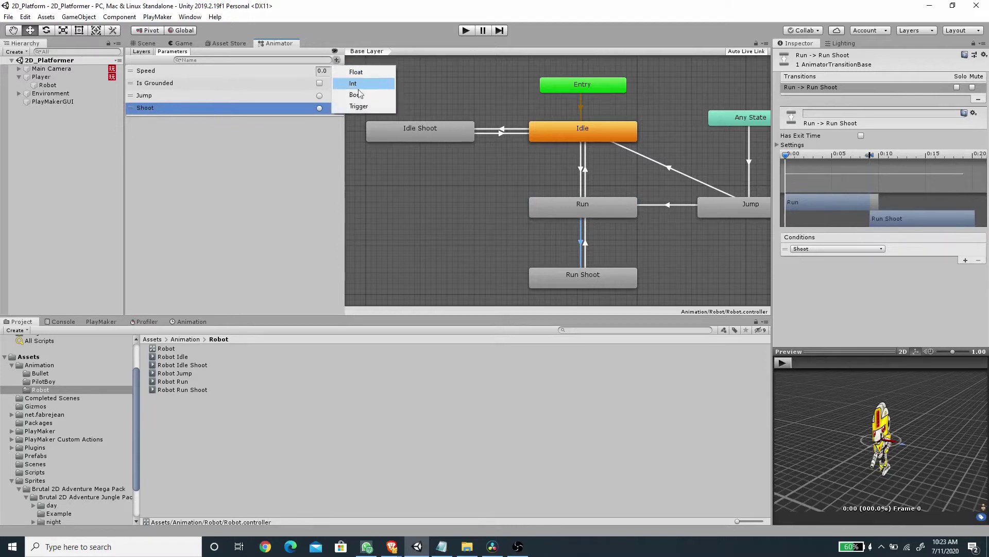
left_click(92, 161)
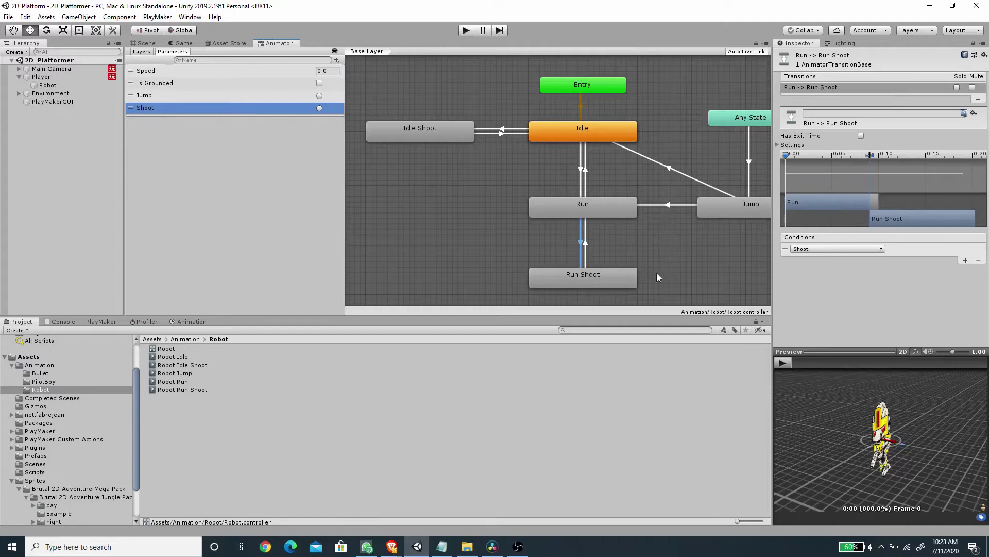
left_click(586, 243)
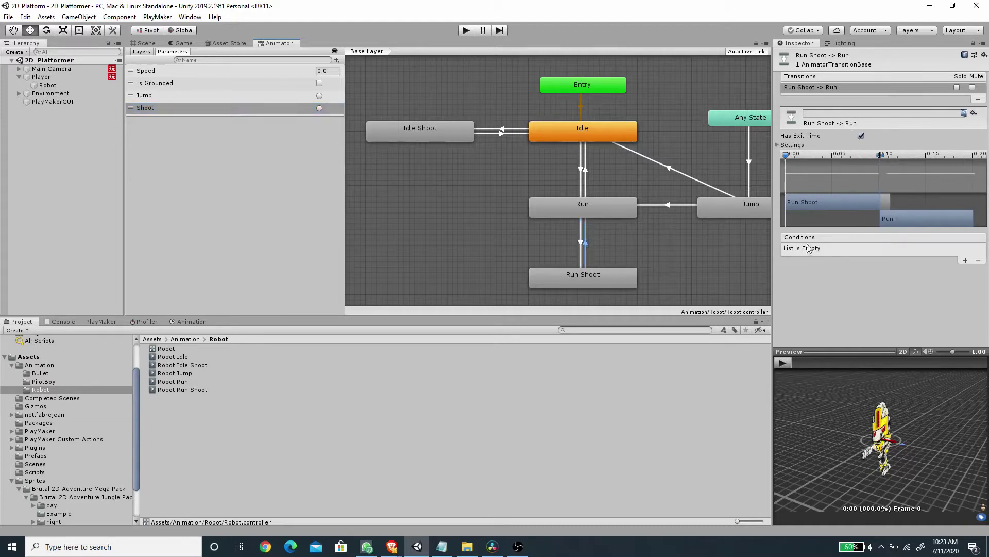
left_click(776, 145)
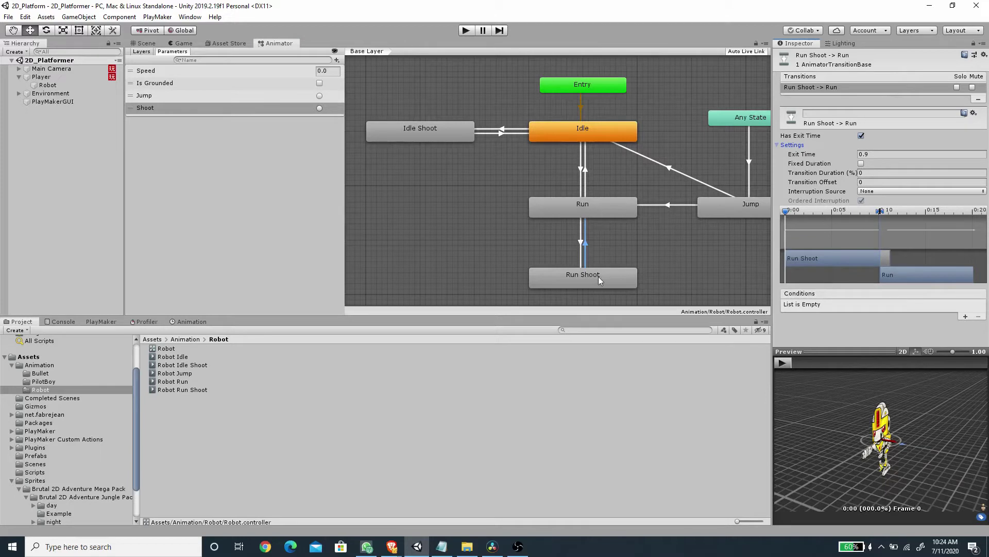
left_click(581, 241)
Inspect the Idle Shoot state and the settings and condition of the Idle to Idle Shoot transition
left_click(431, 133)
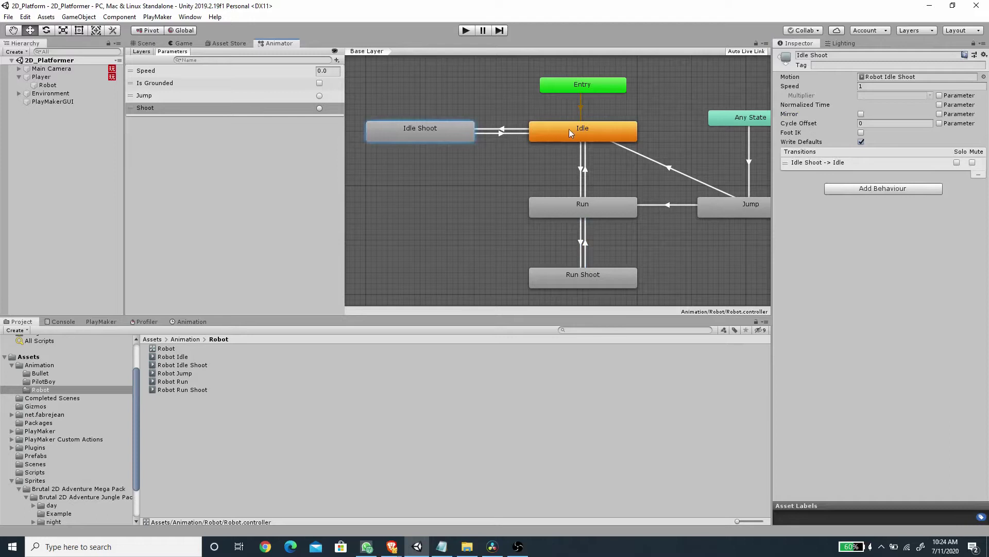
left_click(488, 129)
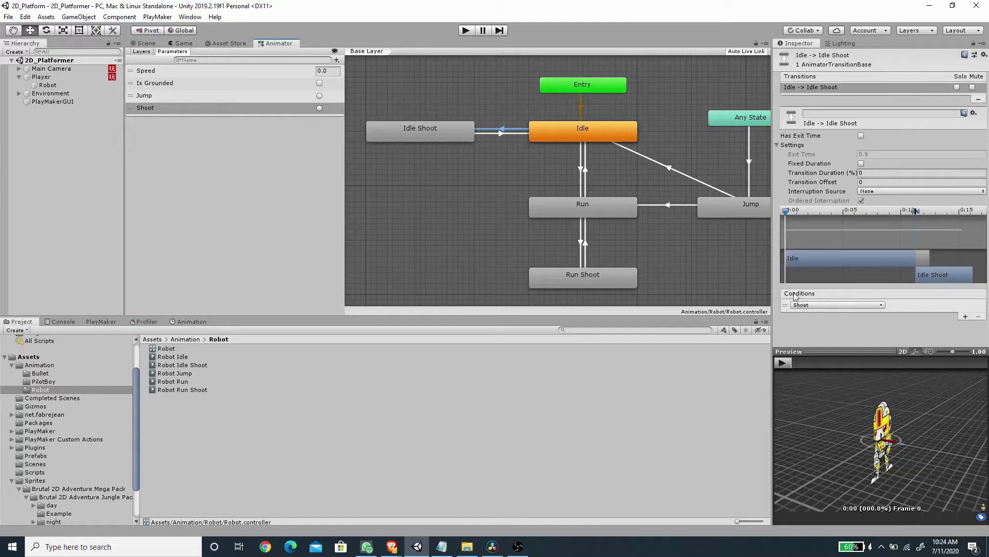
left_click(427, 135)
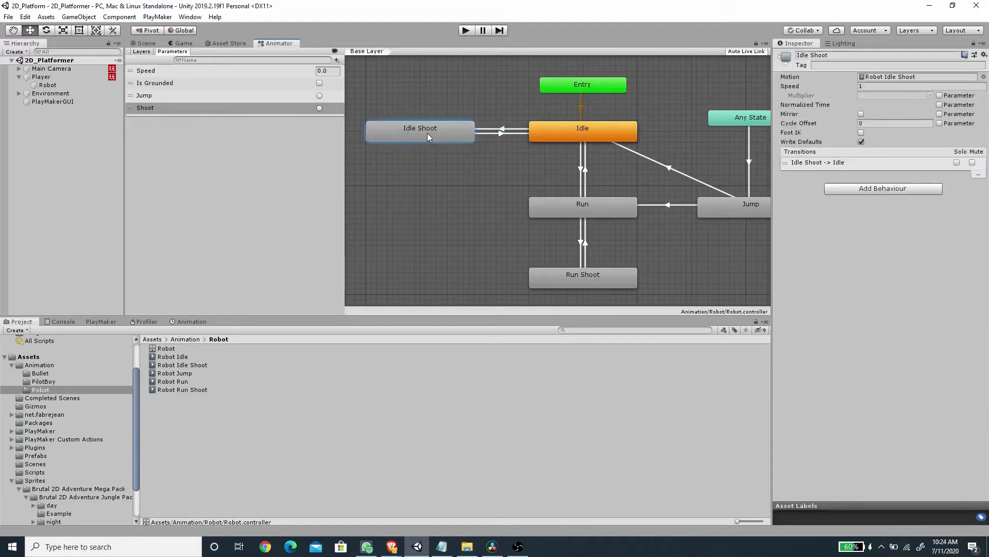
Inspect the Idle Shoot to Idle transition's exit time and conditions, and the motion clips of the Run and Idle states
left_click(496, 131)
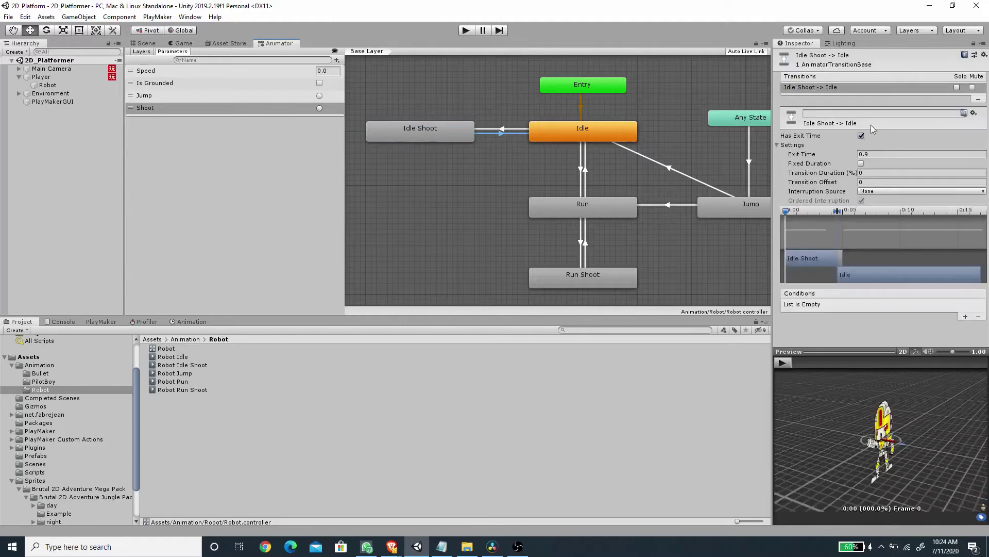
middle_click_drag(638, 266, 552, 218)
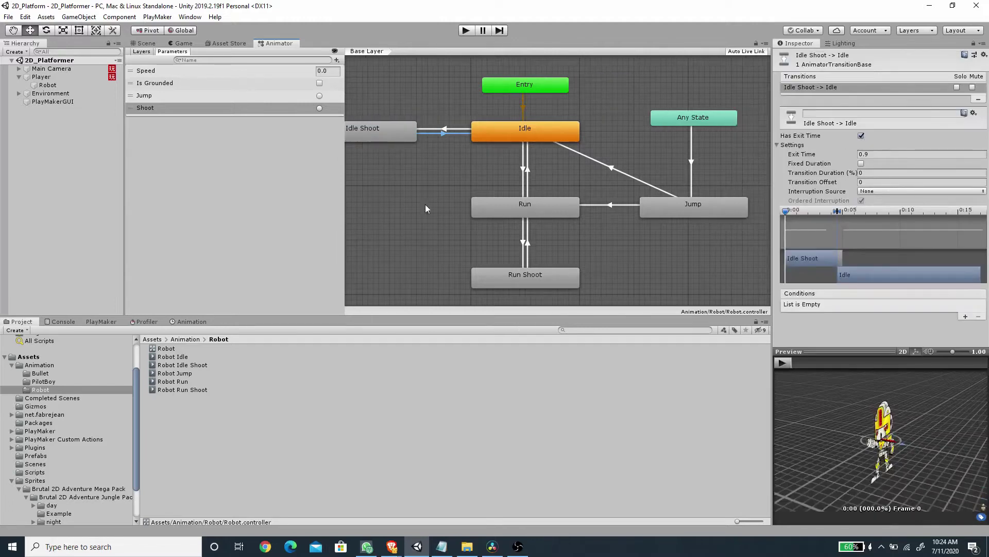
middle_click_drag(452, 146, 475, 140)
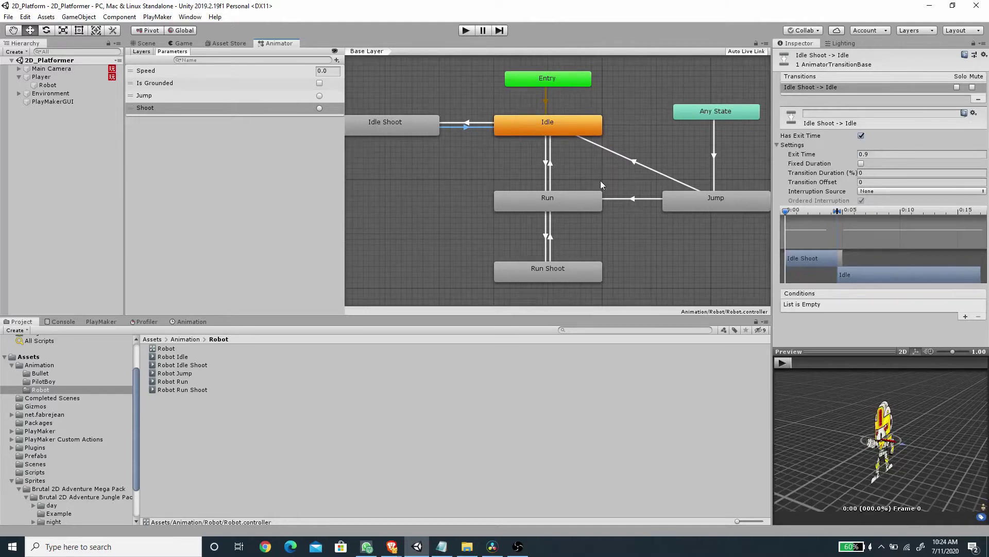
middle_click_drag(546, 180, 558, 190)
left_click(539, 143)
left_click(552, 211)
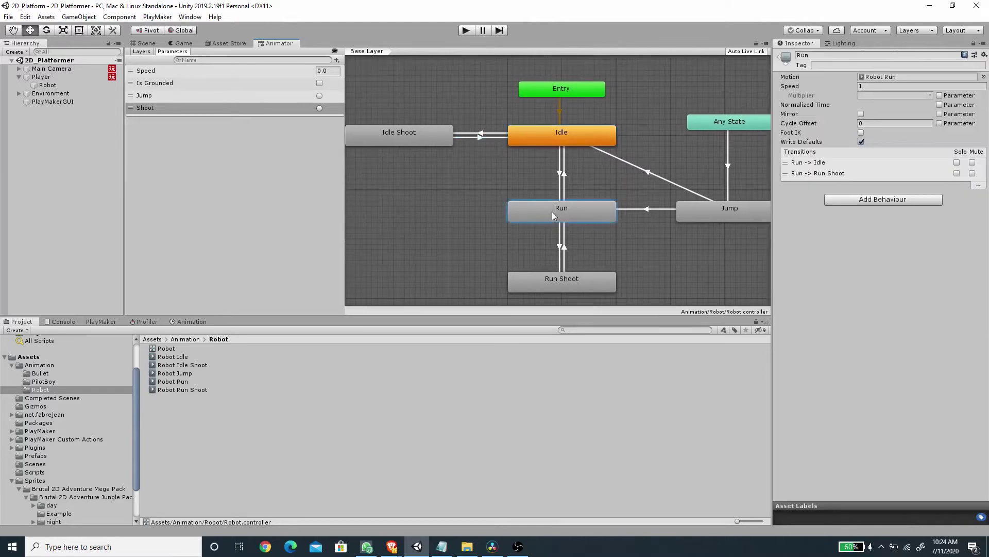
left_click(553, 137)
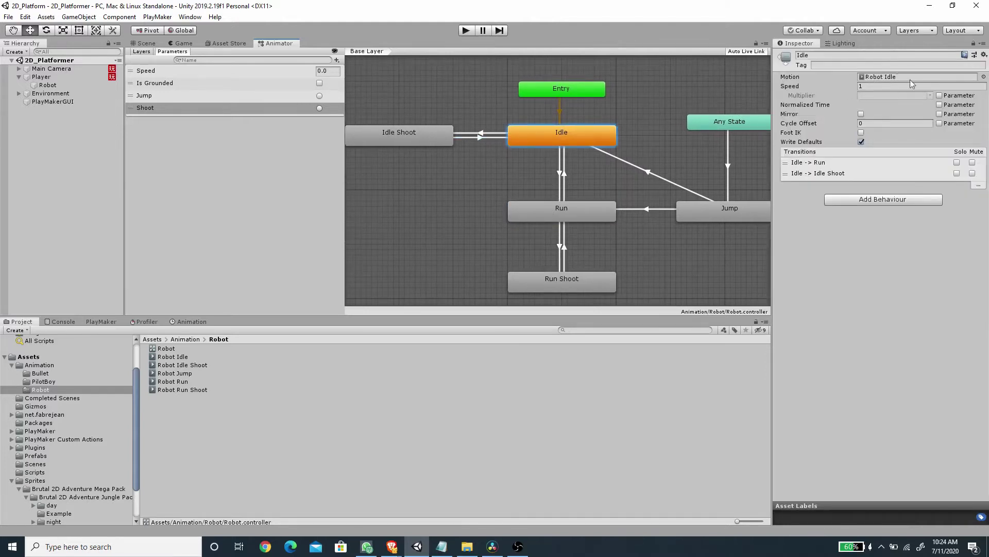
Create a new animation clip named New Clip in the Animation/Robot folder
left_click(176, 439)
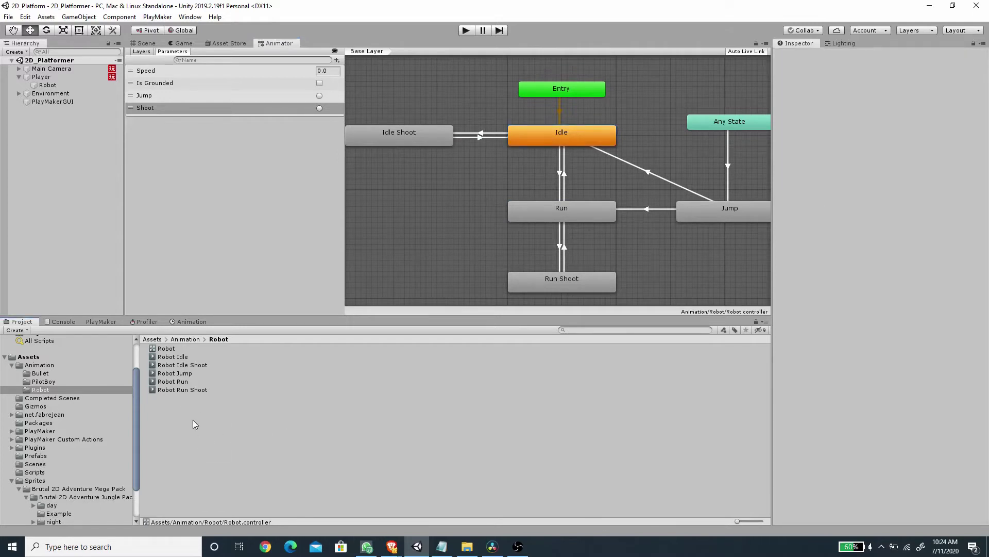
right_click(194, 424)
mouse_move(268, 179)
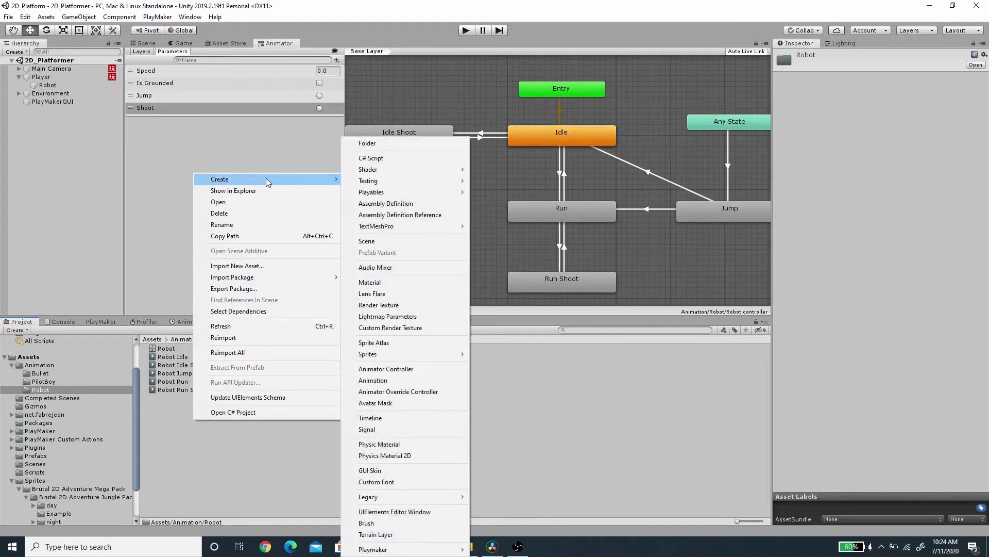
left_click(378, 381)
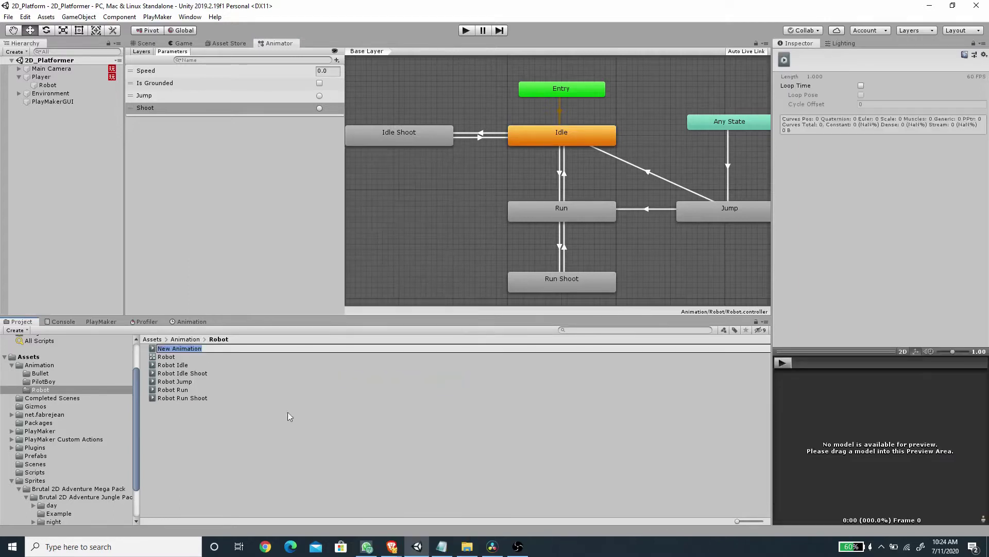
type("New Clip")
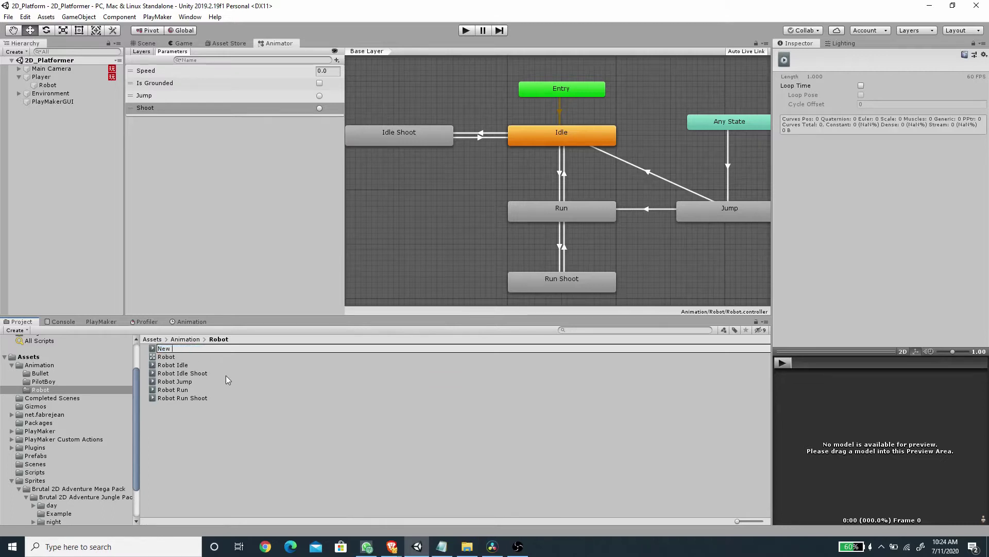
key("Return")
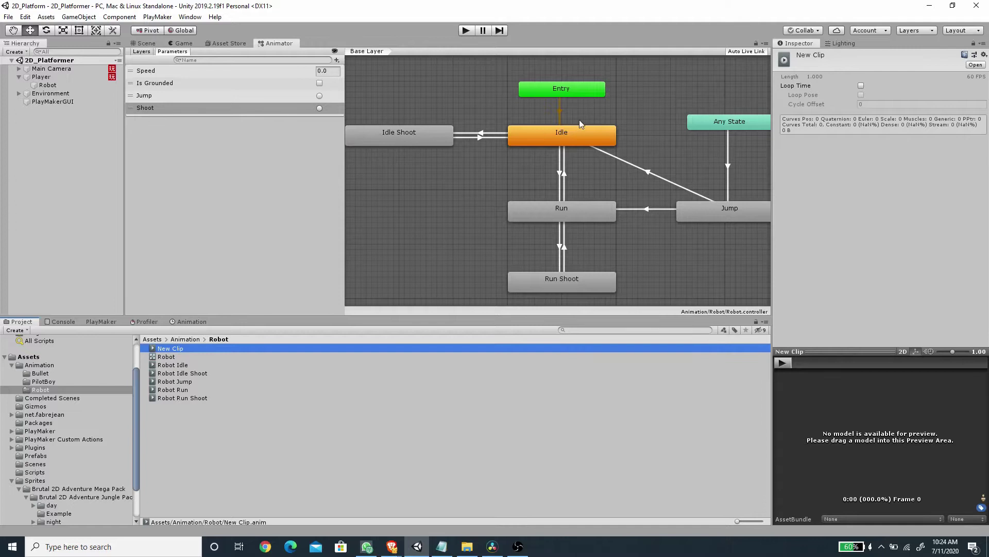
Assign New Clip as the Idle state's motion and open that clip's timeline for the Robot object, with the Game view showing
left_click(564, 138)
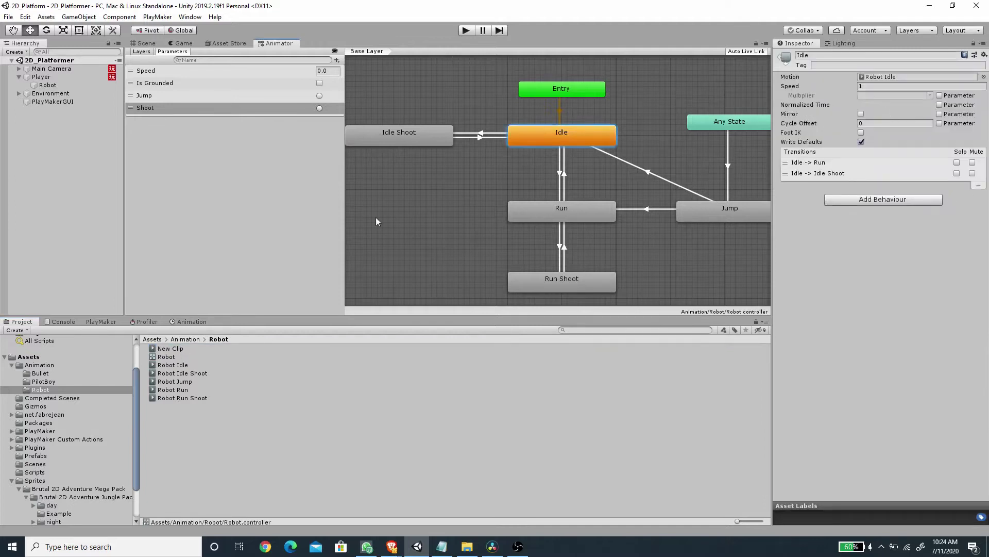
left_click_drag(164, 348, 889, 81)
left_click(49, 85)
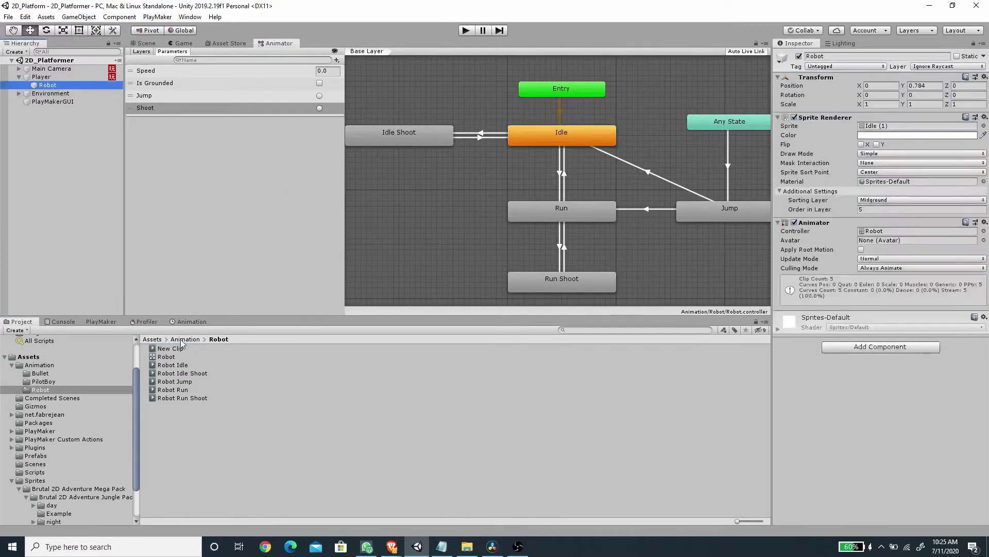
left_click(194, 322)
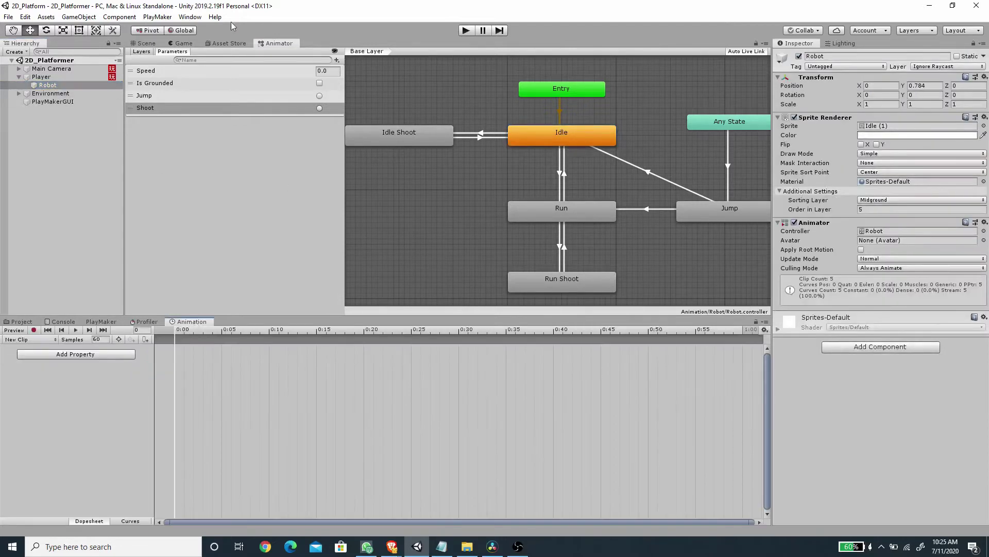
left_click(183, 44)
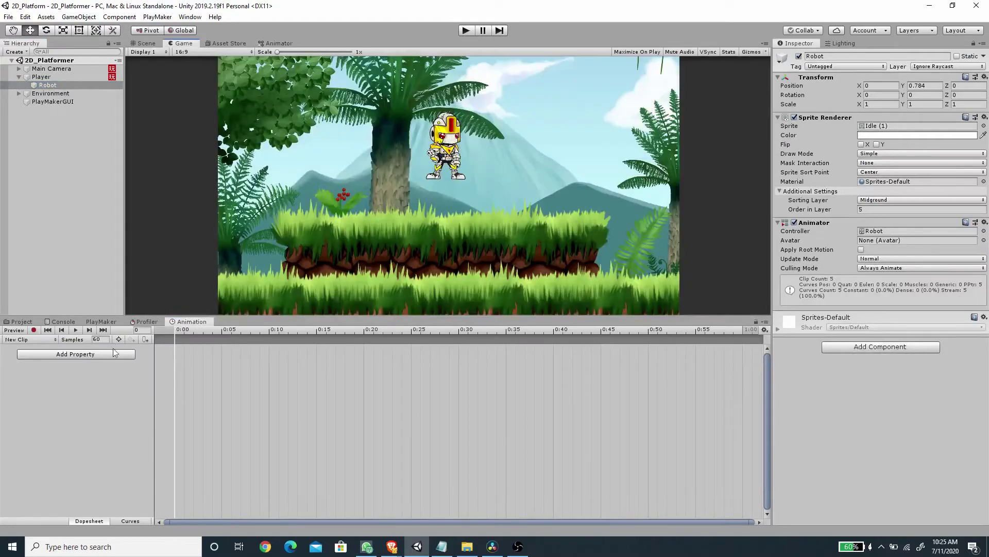
left_click(40, 340)
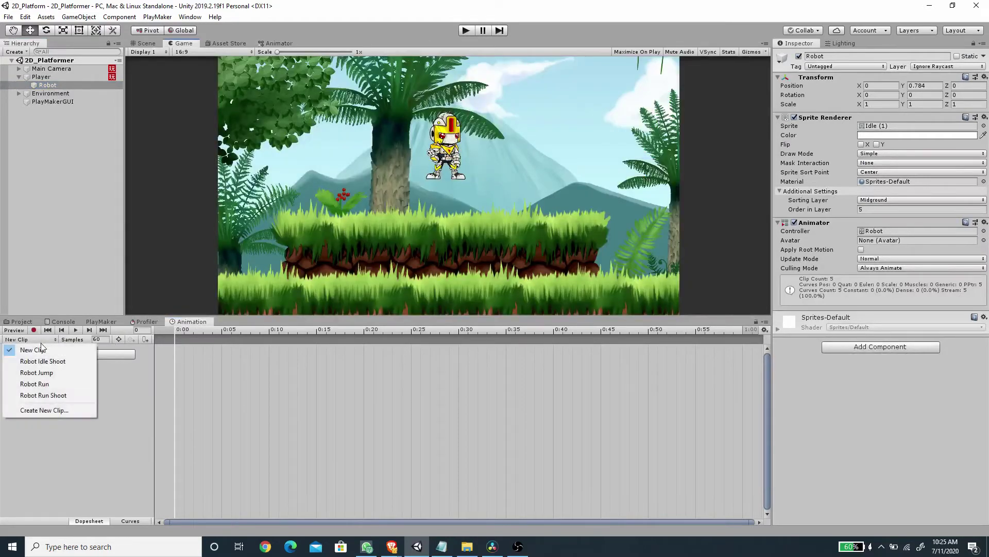
left_click(40, 350)
Dock the Animation window beside the Project window temporarily to view the Sprites/Robot frames next to New Clip's timeline
left_click_drag(188, 321, 713, 413)
scroll(80, 478, "down", 3)
left_click(68, 436)
double_click(166, 365)
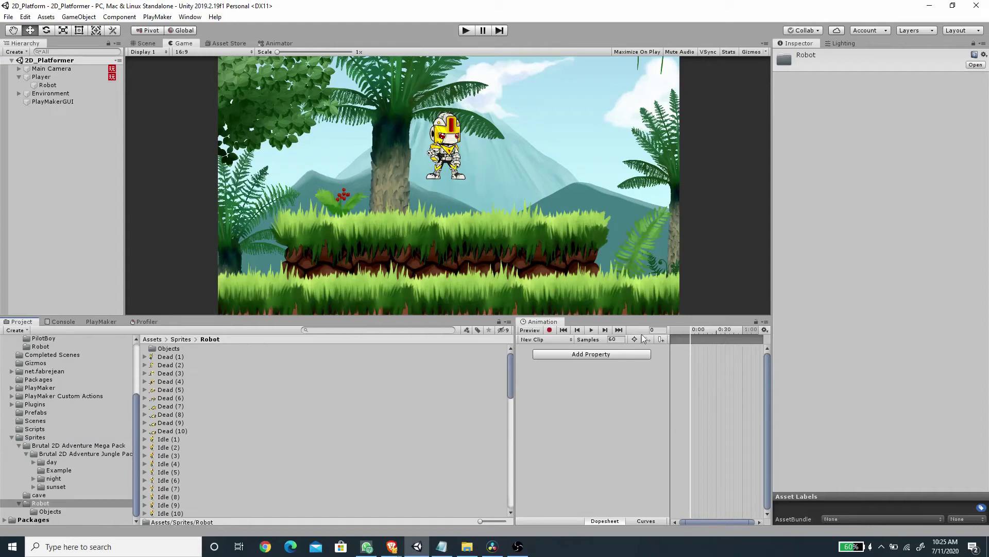
left_click_drag(549, 322, 237, 335)
Set the Idle state's motion back to the Robot Idle clip
left_click(279, 42)
left_click(600, 138)
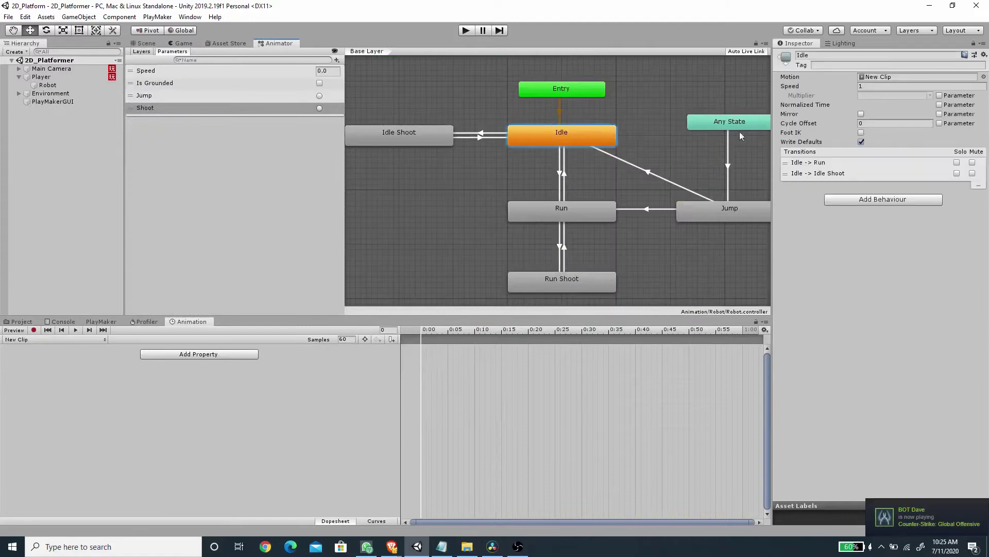
left_click(983, 76)
double_click(267, 134)
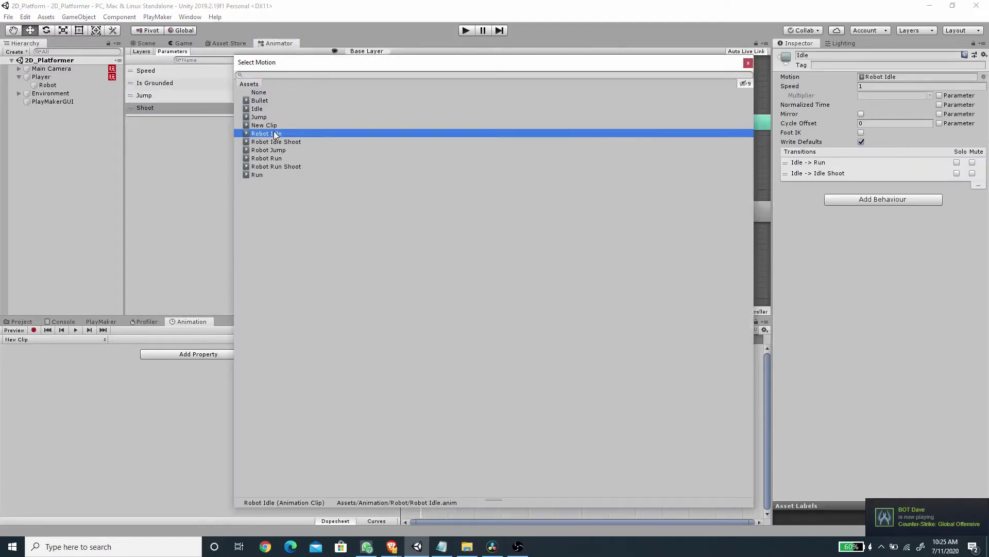
Preview the Robot Idle and Robot Idle Shoot clips on the Robot object in the Scene view
left_click(159, 43)
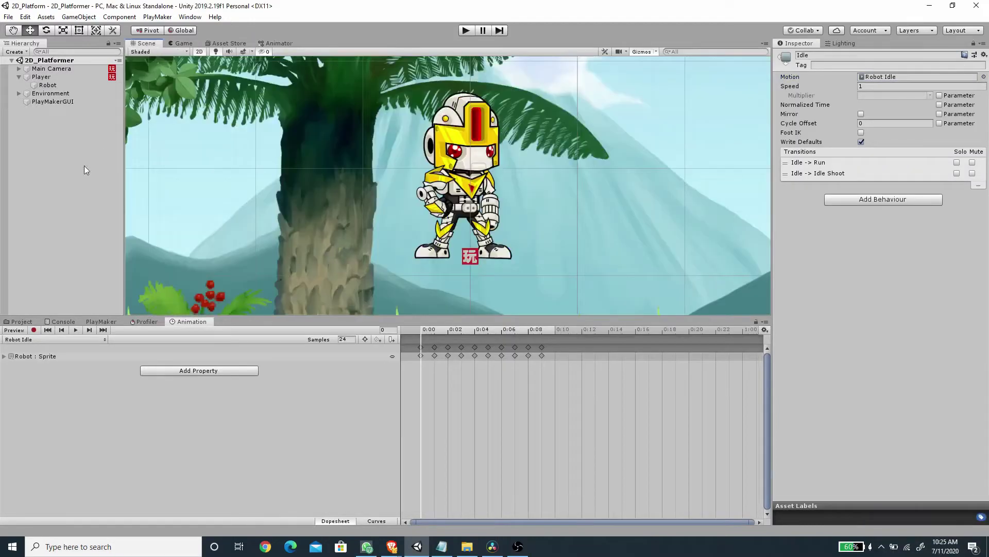
left_click(49, 85)
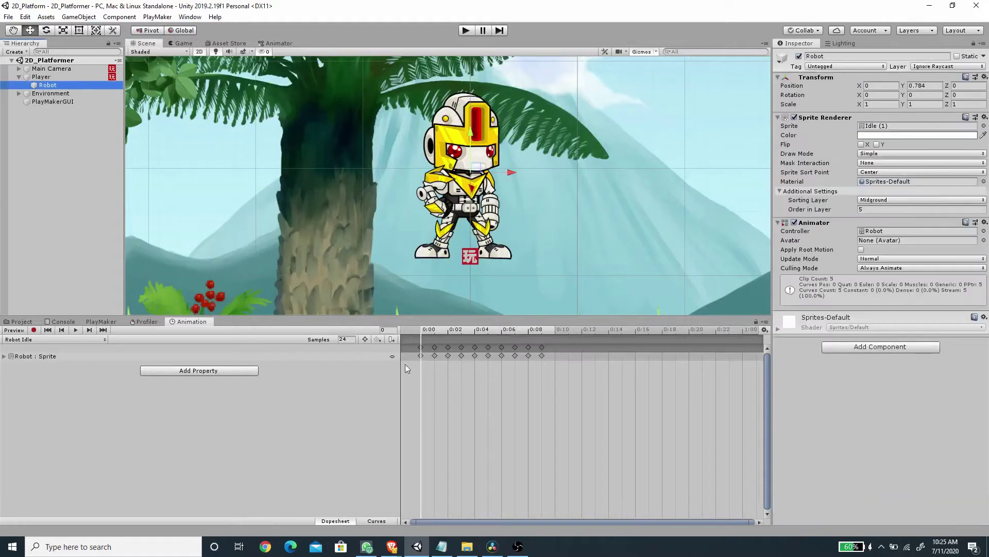
left_click(75, 330)
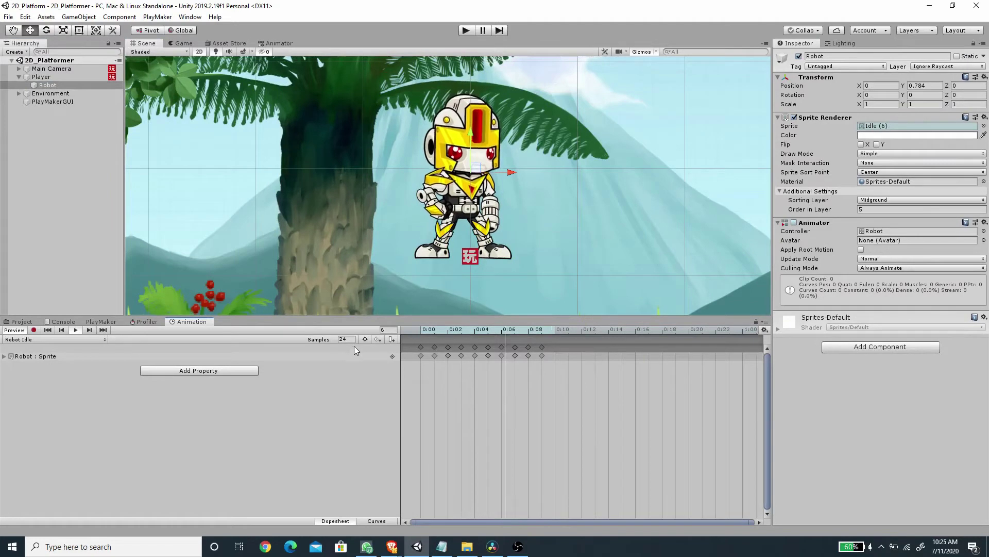
left_click(60, 336)
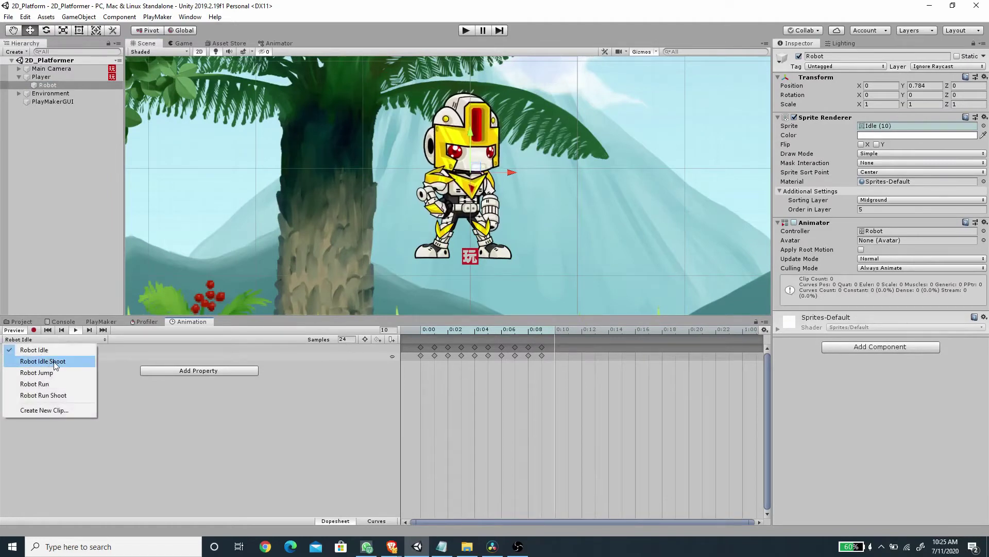
left_click(62, 360)
left_click(75, 330)
Preview the Robot Jump clip and scrub its timeline back to the first frame
left_click(65, 340)
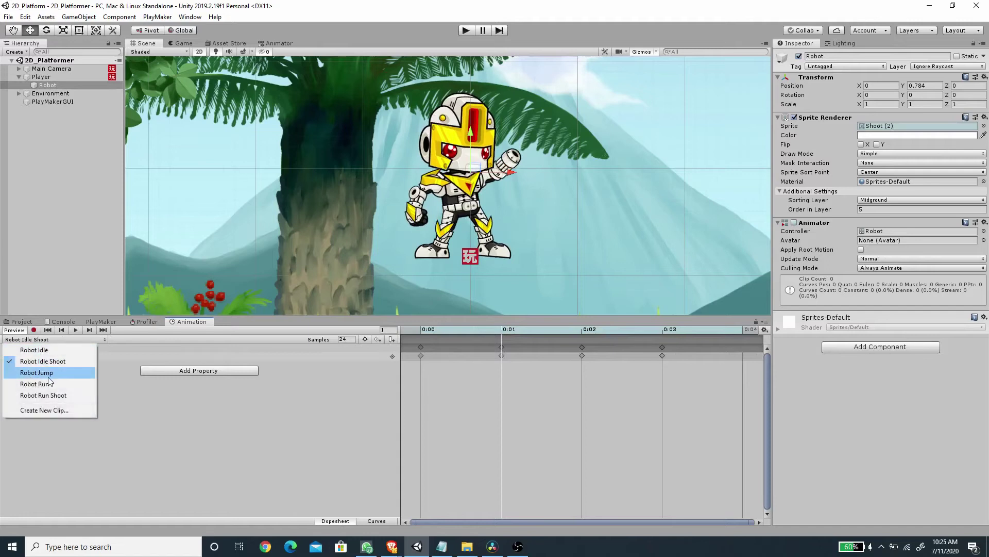
left_click(41, 372)
left_click(75, 329)
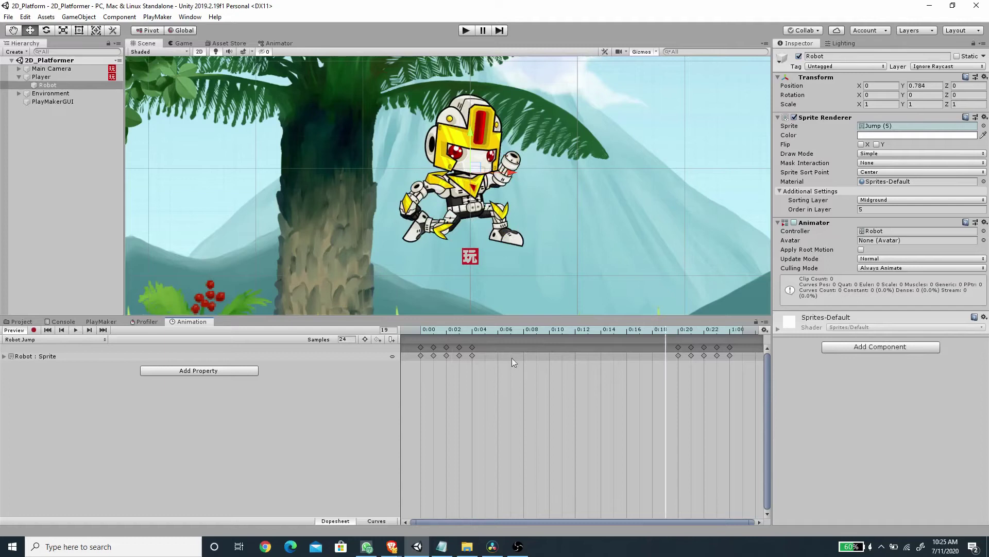
left_click_drag(483, 329, 413, 394)
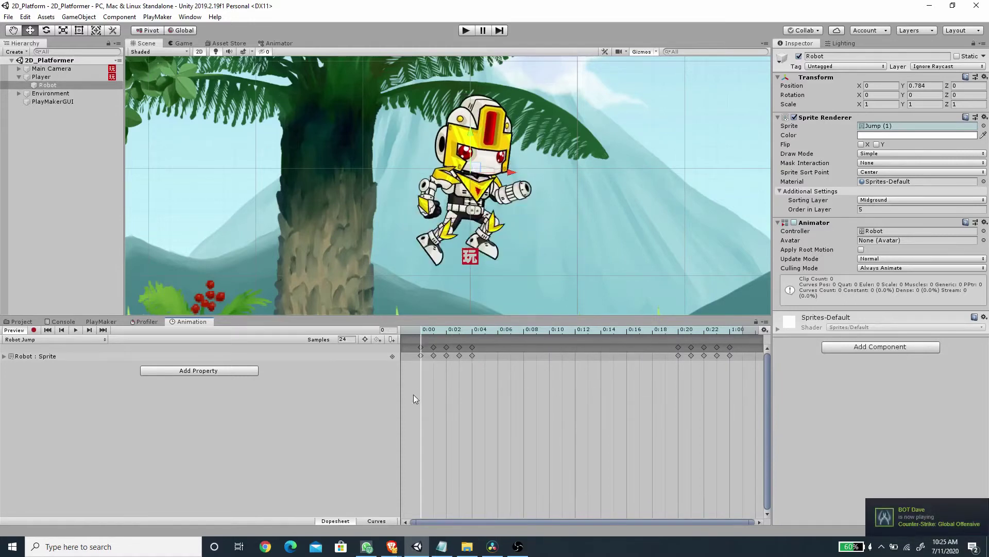
Preview the Robot Run and Robot Run Shoot clips on the Robot object
left_click(61, 340)
left_click(34, 383)
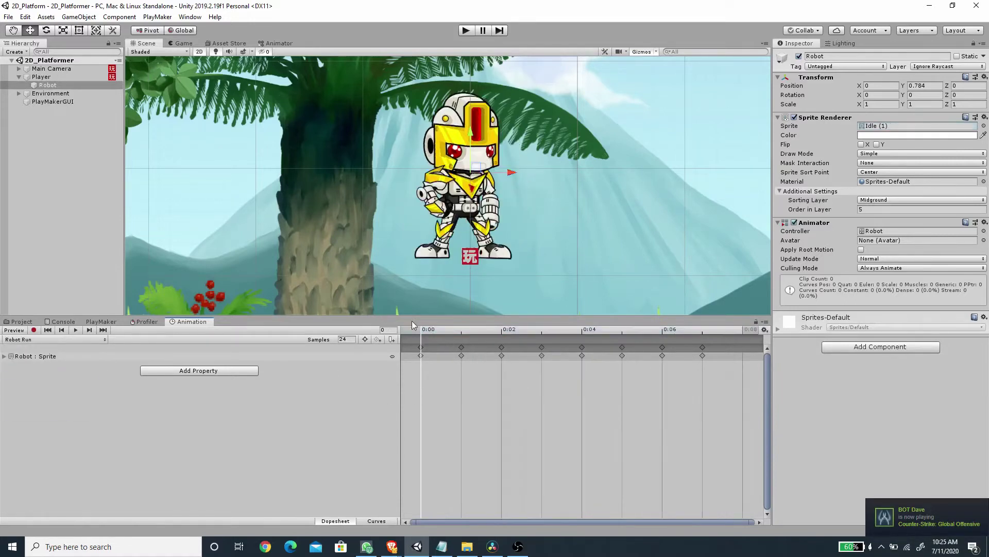
left_click(77, 329)
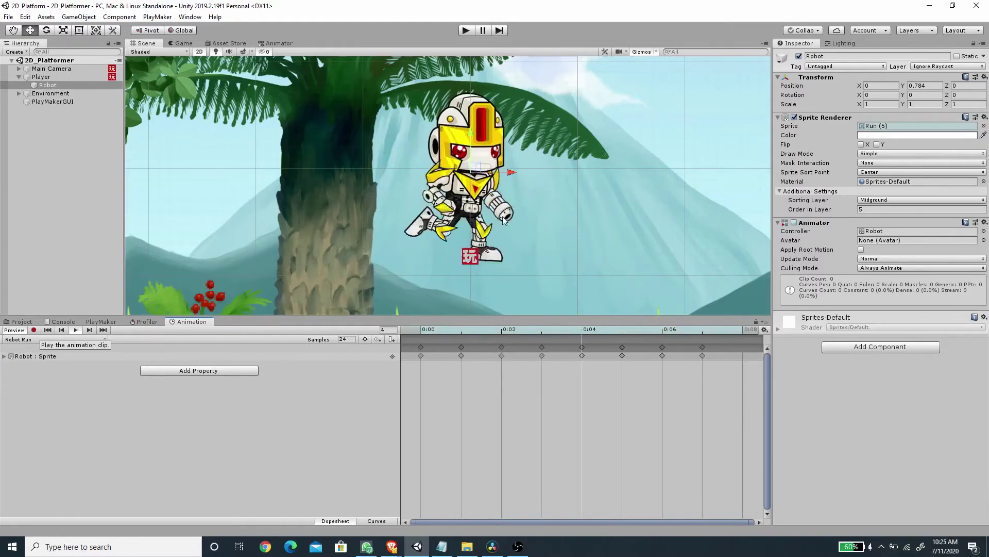
left_click(46, 340)
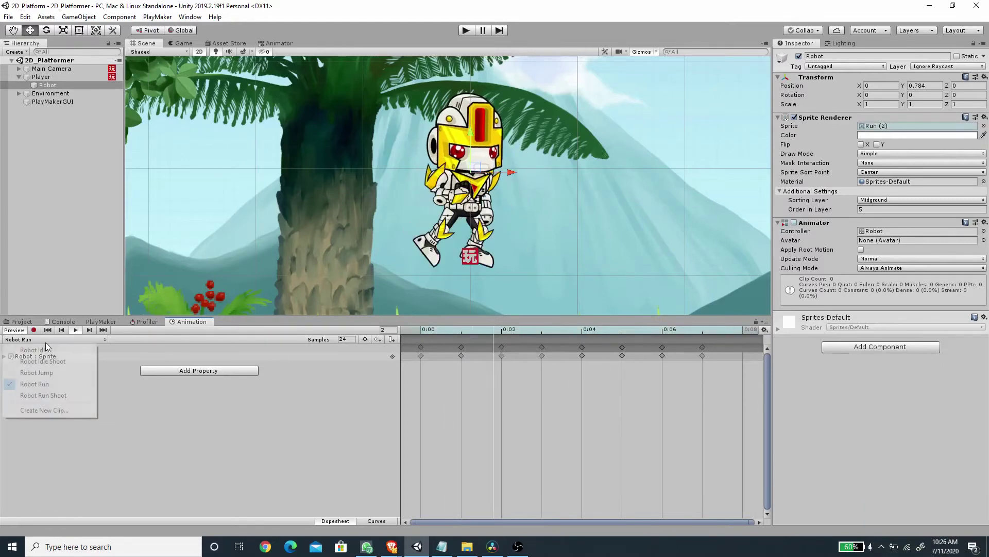
left_click(44, 395)
left_click(75, 330)
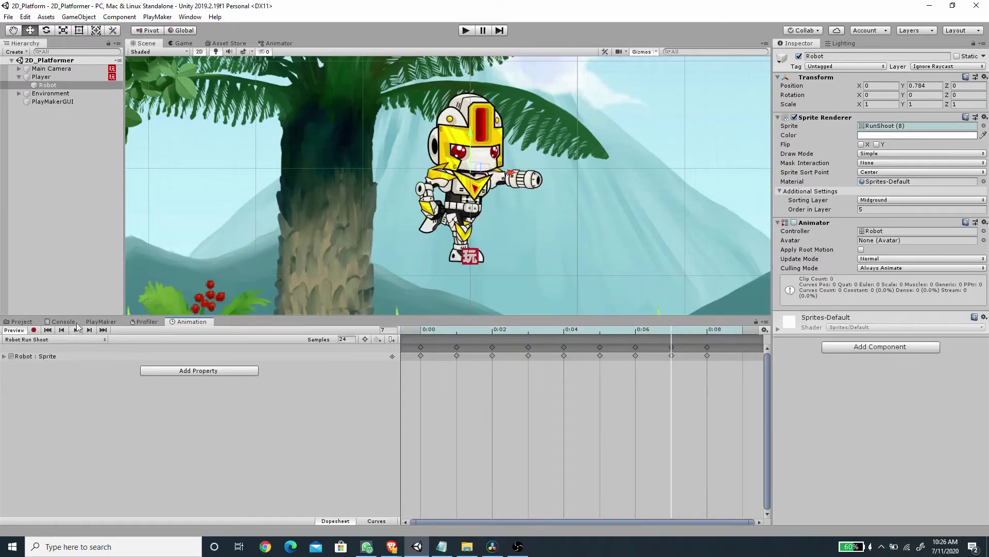
Check the Loop Time setting of the Idle, Run, Jump and Run Shoot clips in the Animation/Robot folder, and return to the Animator graph
left_click(23, 321)
scroll(63, 385, "up", 5)
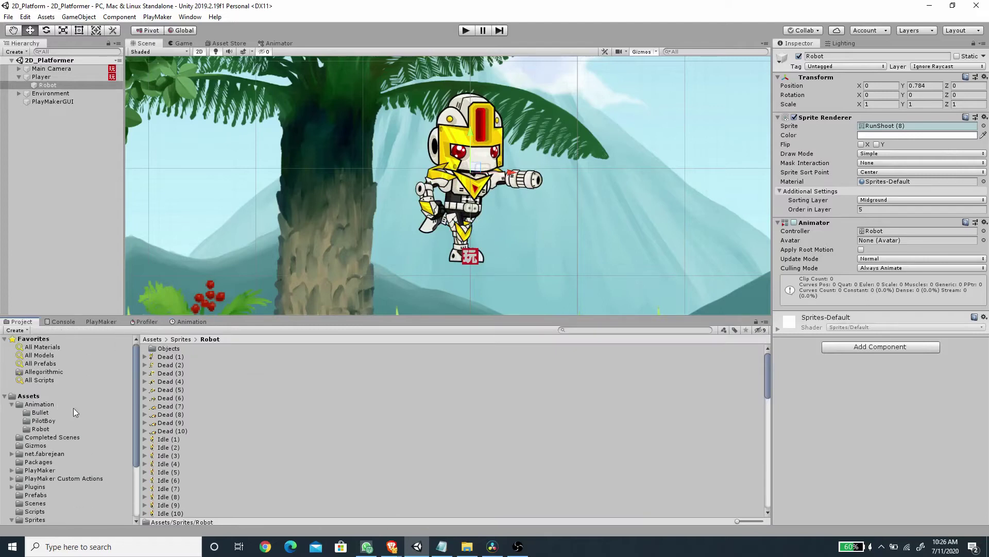
left_click(40, 429)
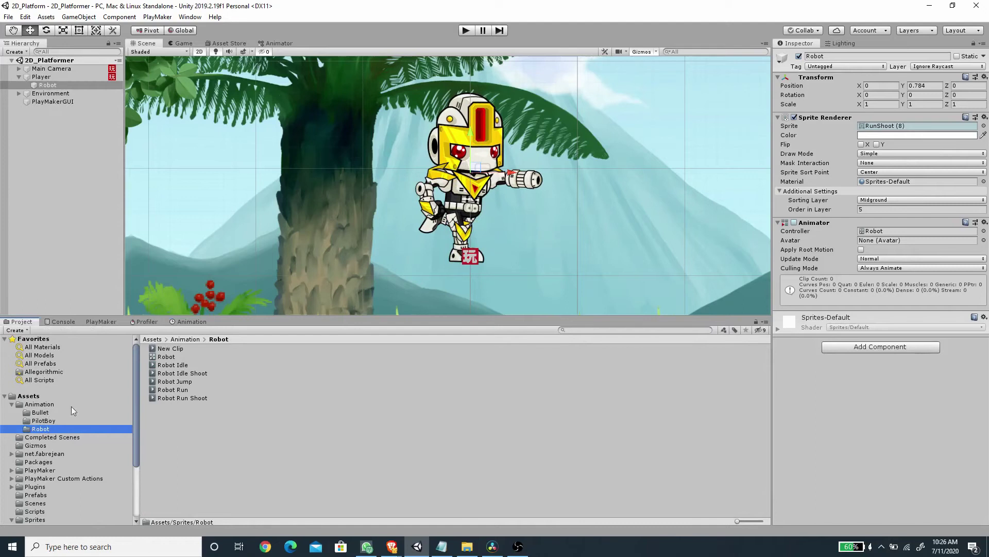
left_click(181, 366)
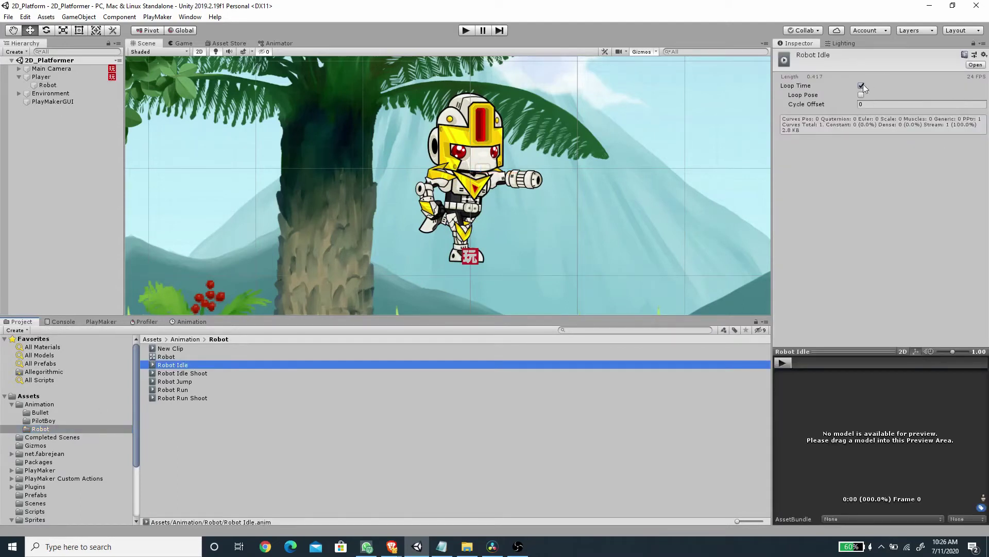
left_click(175, 390)
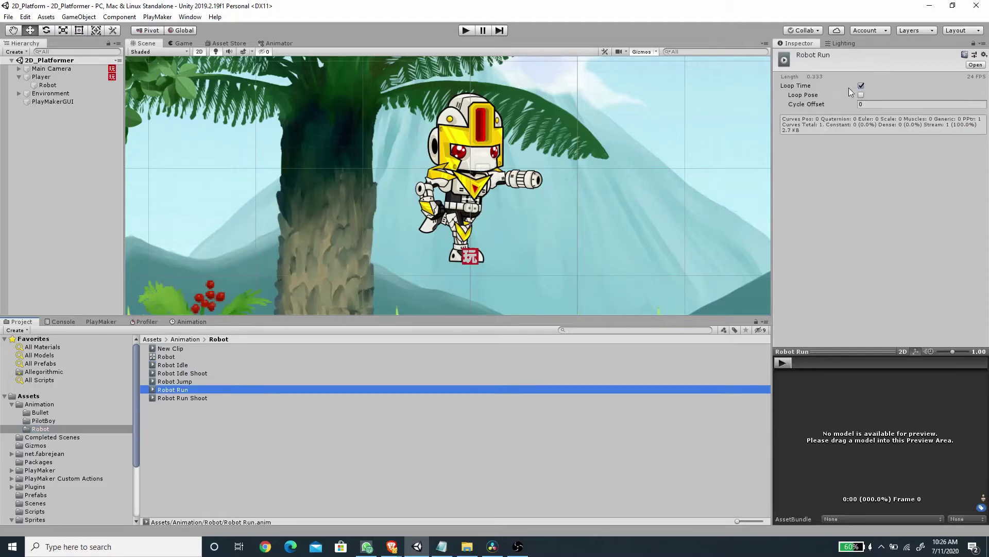
left_click(191, 381)
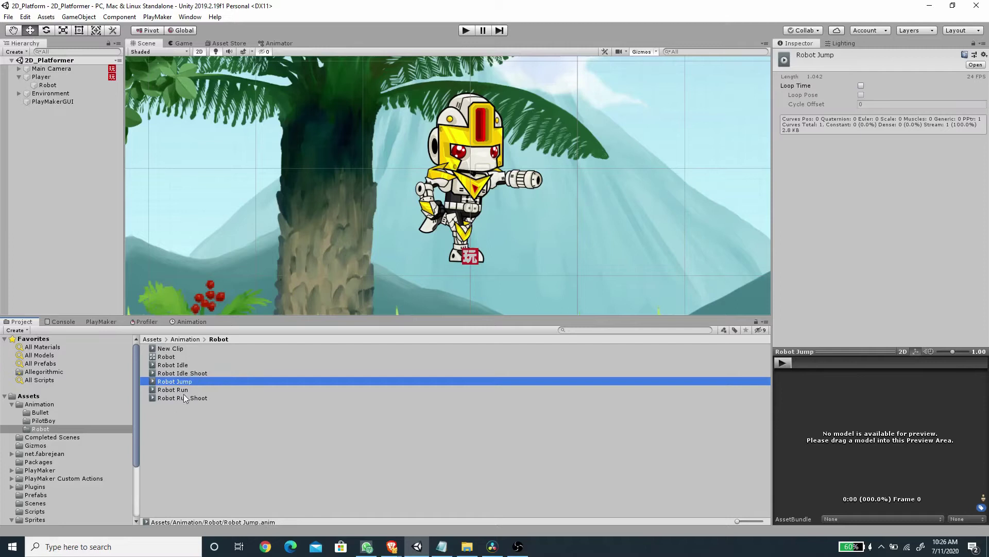
left_click(186, 398)
left_click(178, 390)
left_click(276, 44)
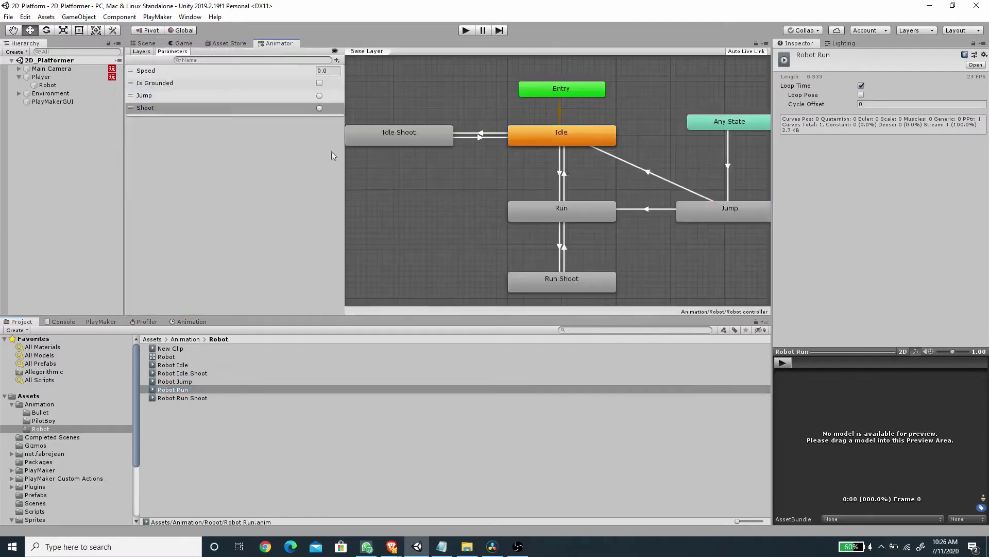
Return to the Scene view and open the Player object's Direction FSM in the PlayMaker editor
left_click(184, 44)
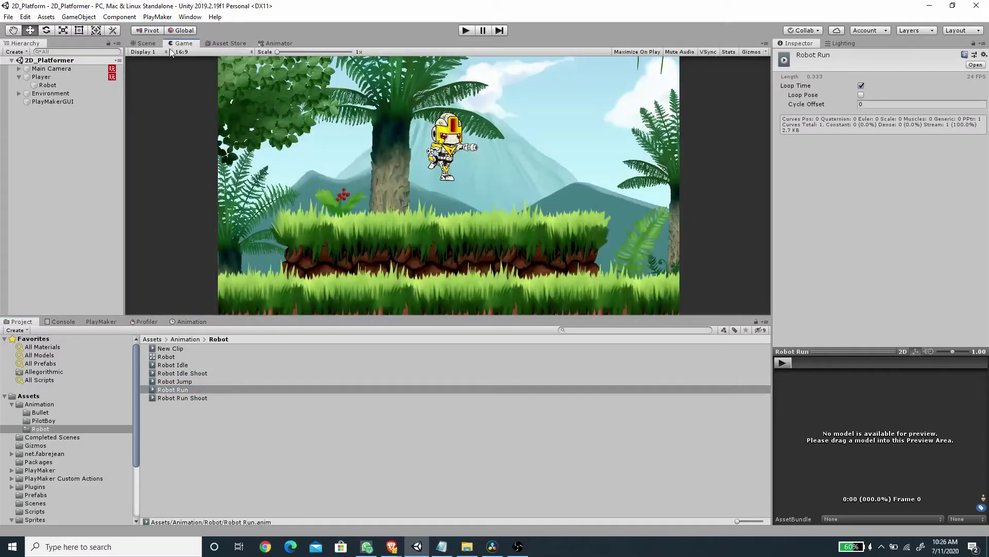
left_click(146, 43)
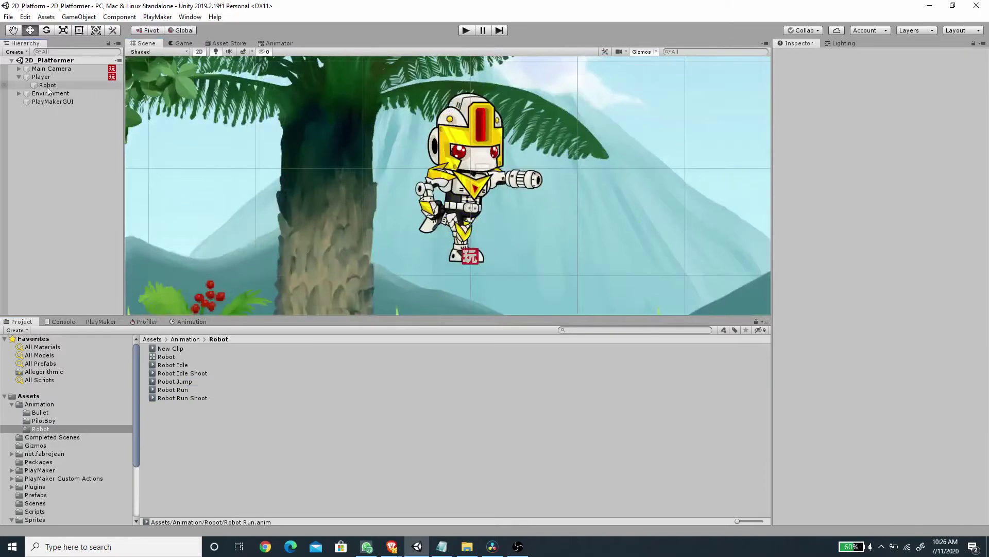
left_click(40, 77)
left_click(19, 77)
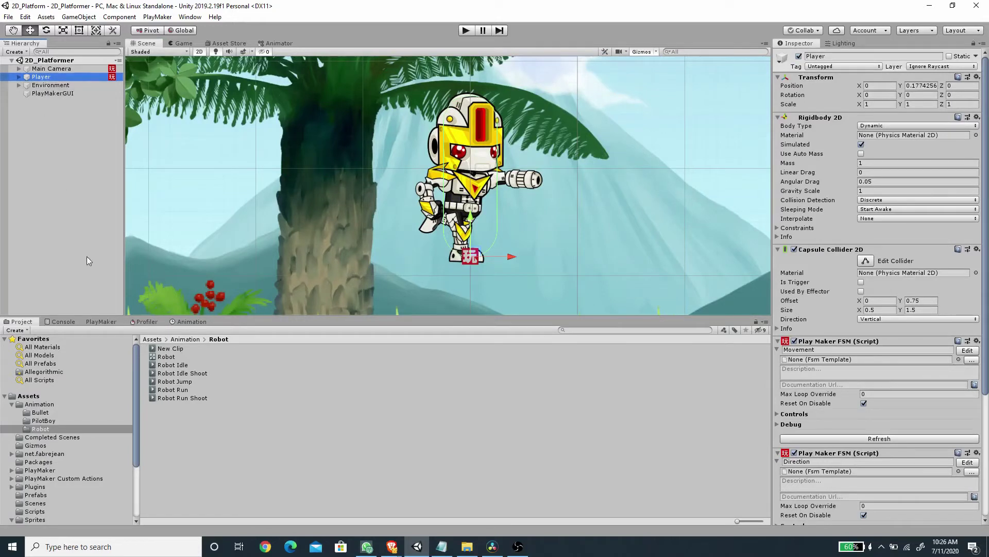
left_click(100, 321)
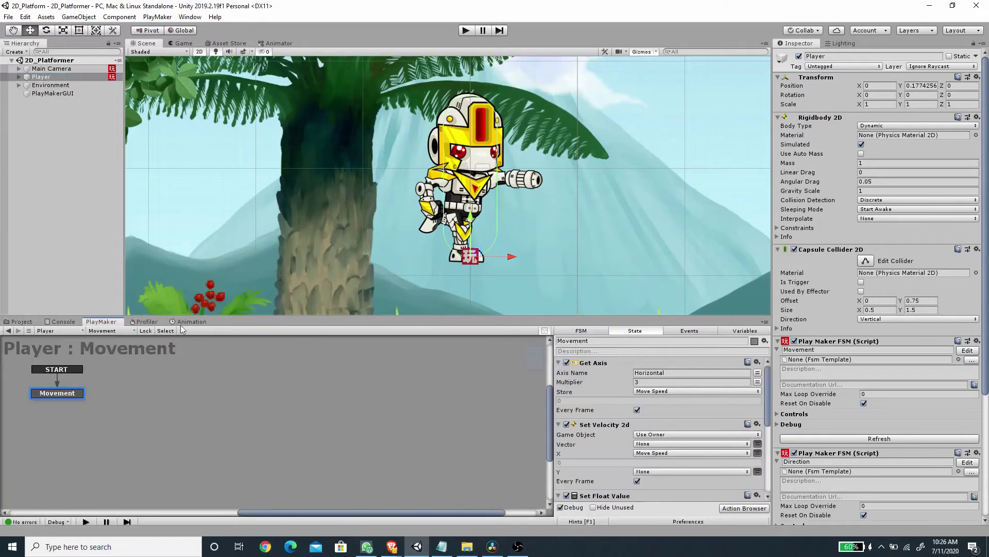
left_click_drag(188, 315, 187, 290)
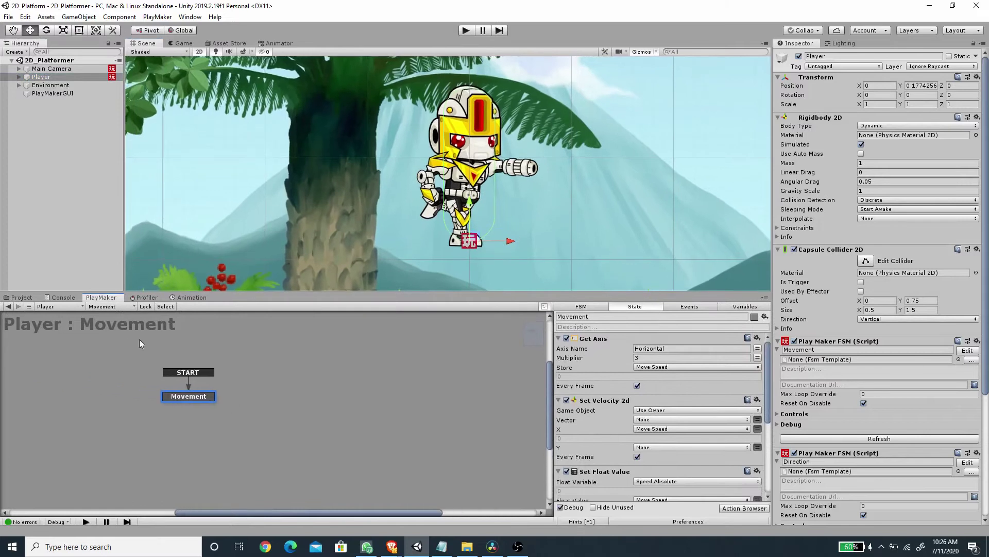
left_click(114, 306)
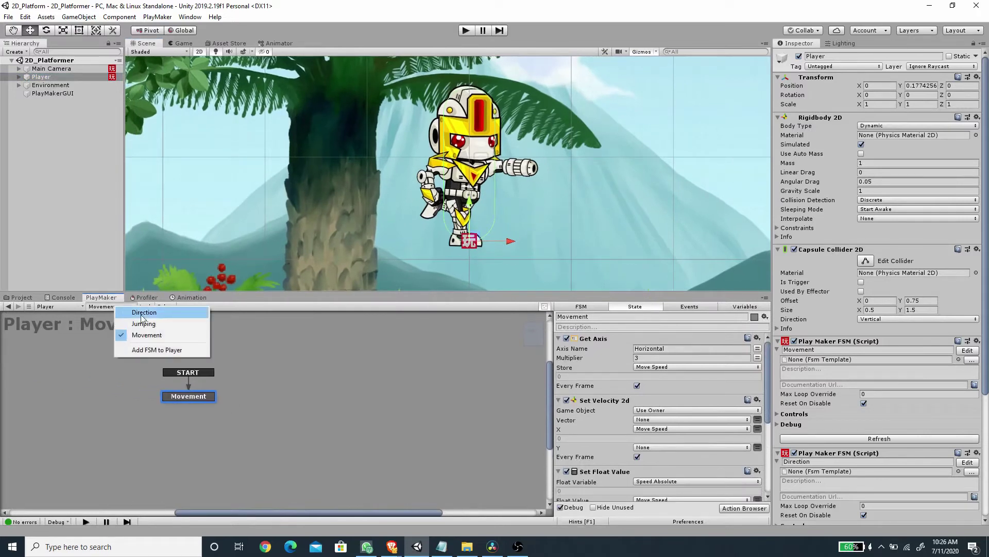
left_click(139, 312)
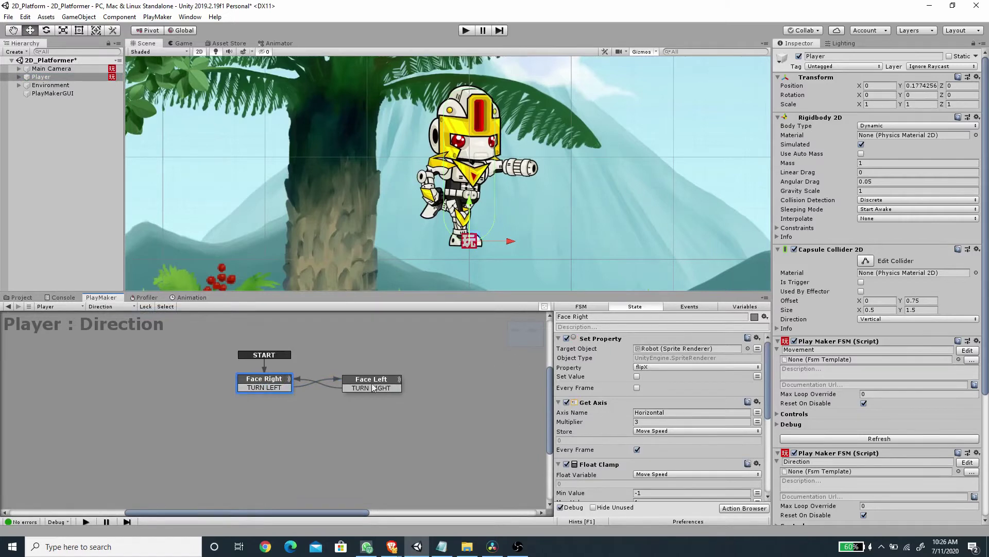
Remove the Set Property action that sets flipX from both the Face Right and Face Left states
right_click(601, 341)
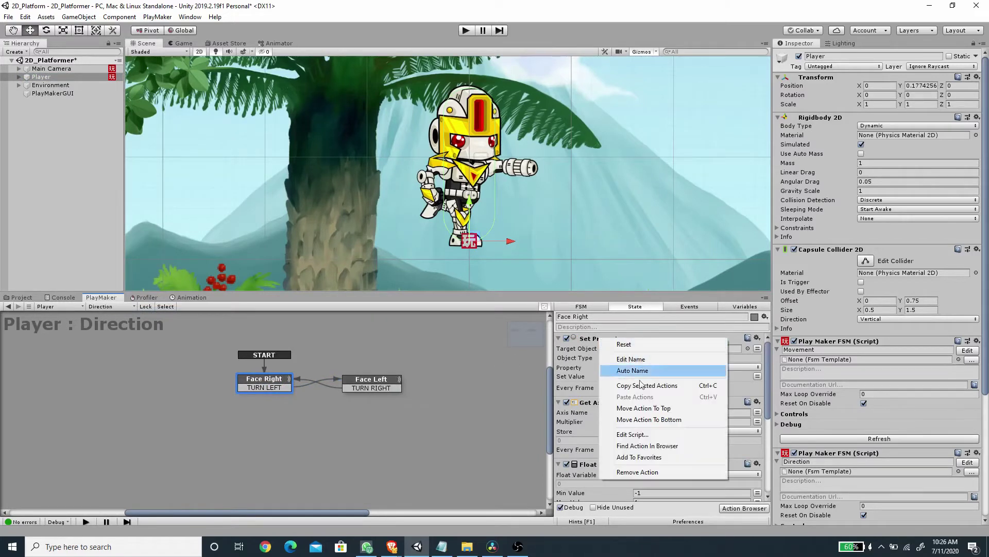
left_click(639, 472)
left_click(397, 382)
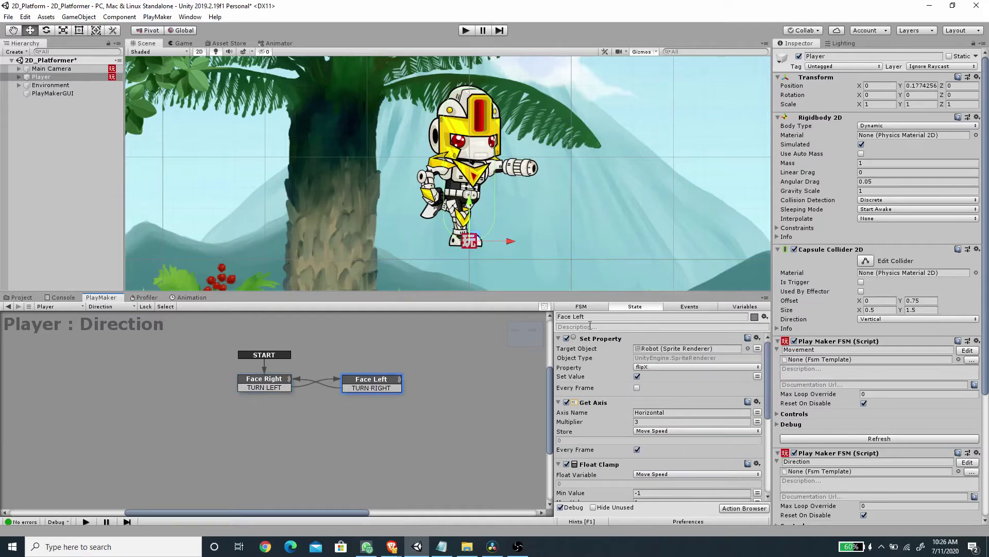
left_click(596, 340)
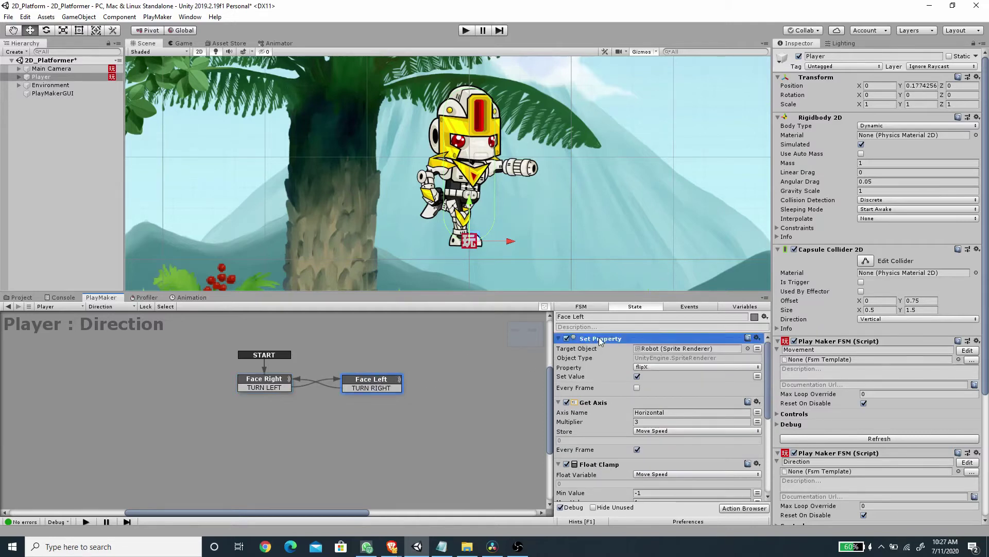
right_click(596, 343)
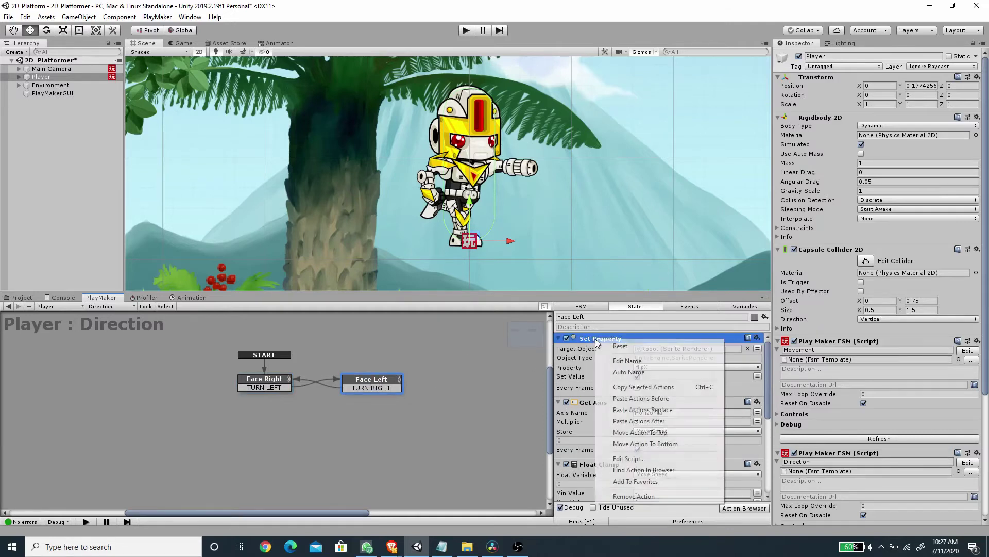
left_click(639, 496)
Add a Set Scale action to the Face Left state and move it above all its other actions
left_click(744, 507)
type("set")
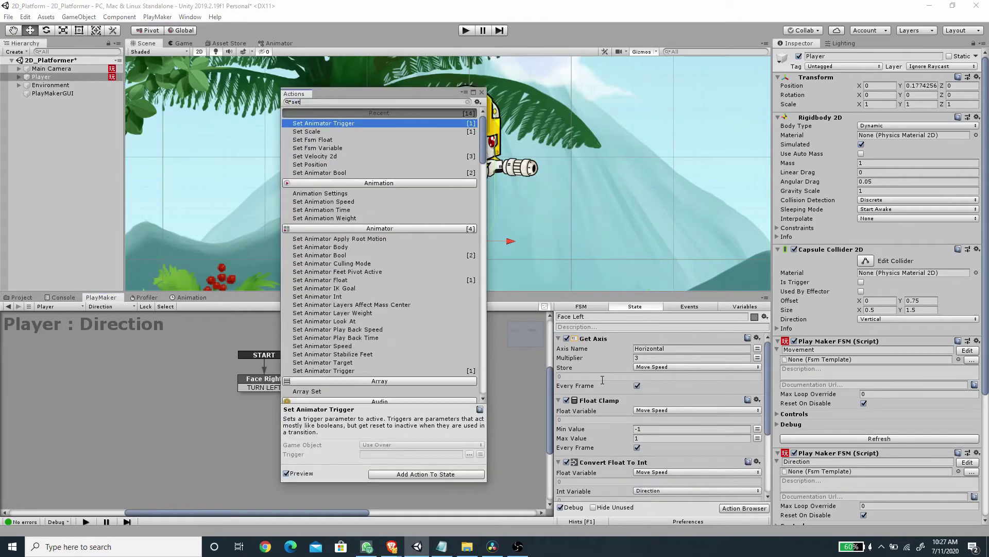
type(" sca")
double_click(319, 124)
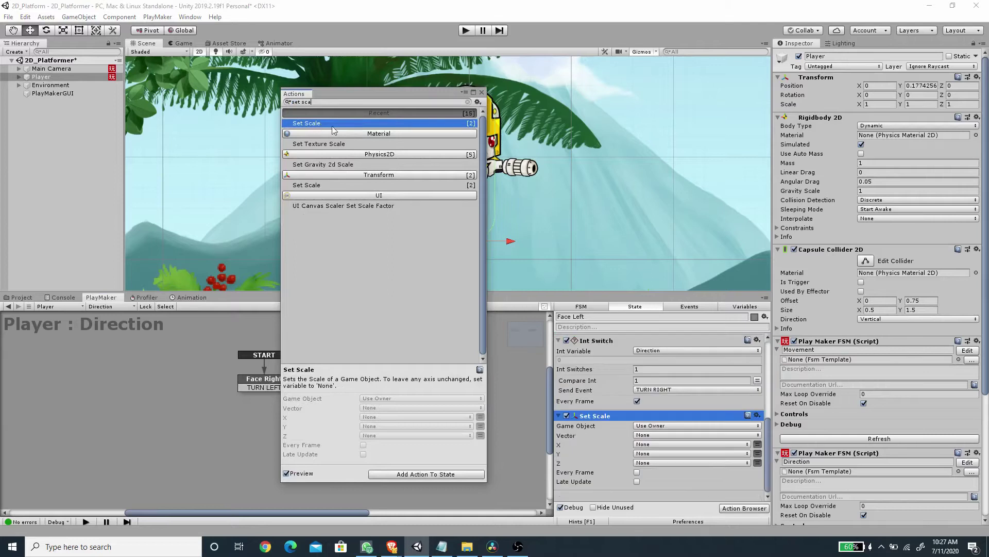
left_click(482, 92)
left_click_drag(598, 415, 604, 375)
scroll(604, 375, "up", 2)
left_click_drag(606, 460, 608, 340)
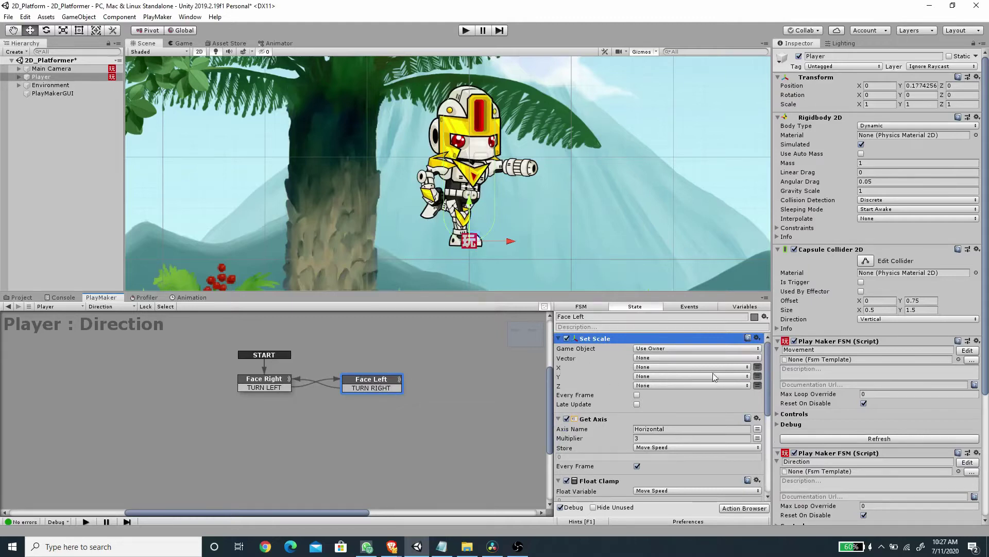
Set the X scale of Face Left's Set Scale action to -1 and copy the action
left_click(758, 367)
left_click(680, 368)
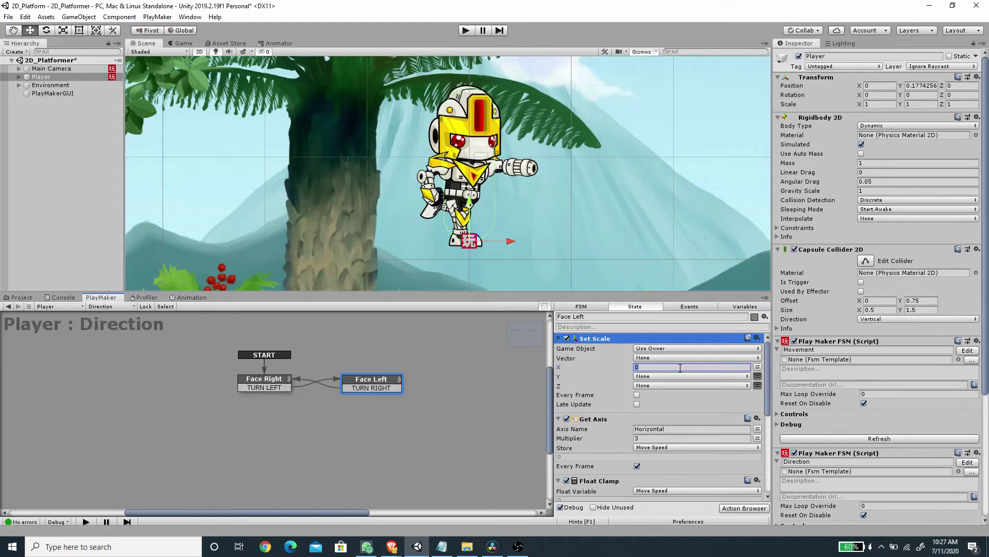
right_click(595, 343)
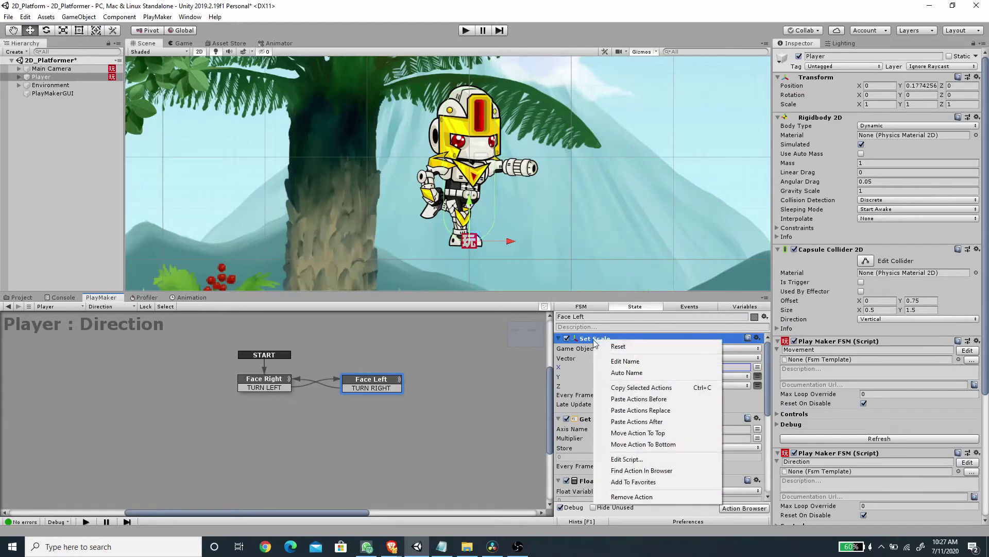
left_click(635, 388)
left_click(257, 381)
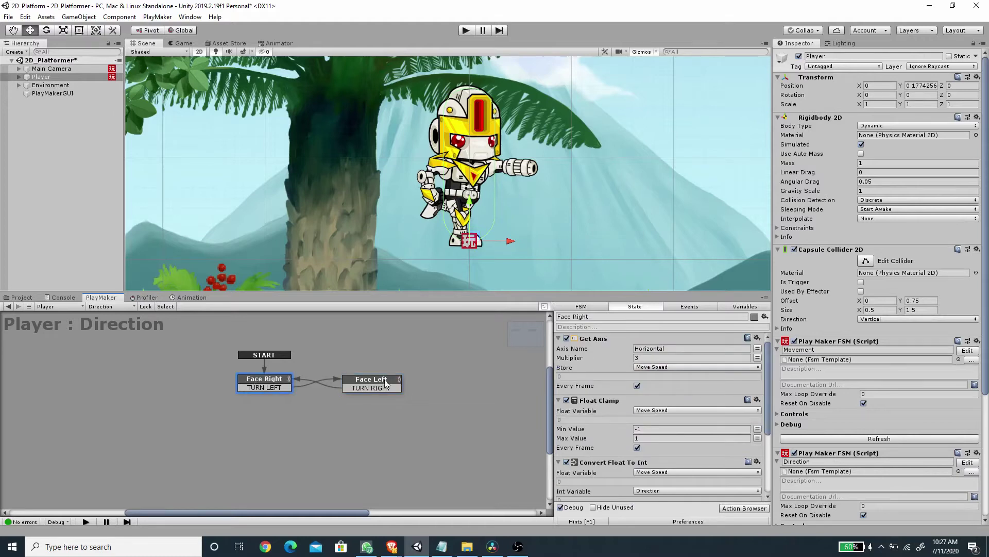
left_click(596, 343)
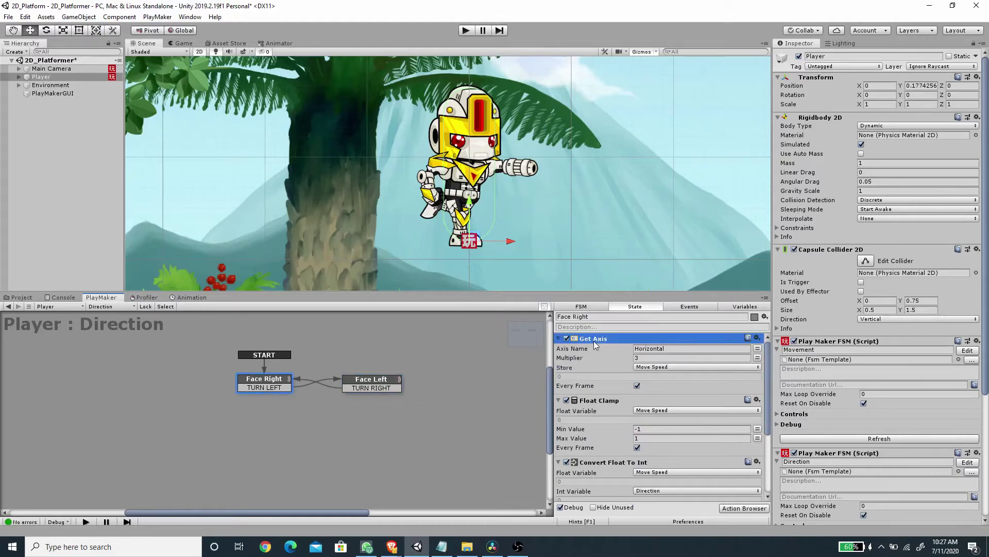
key("ctrl+v")
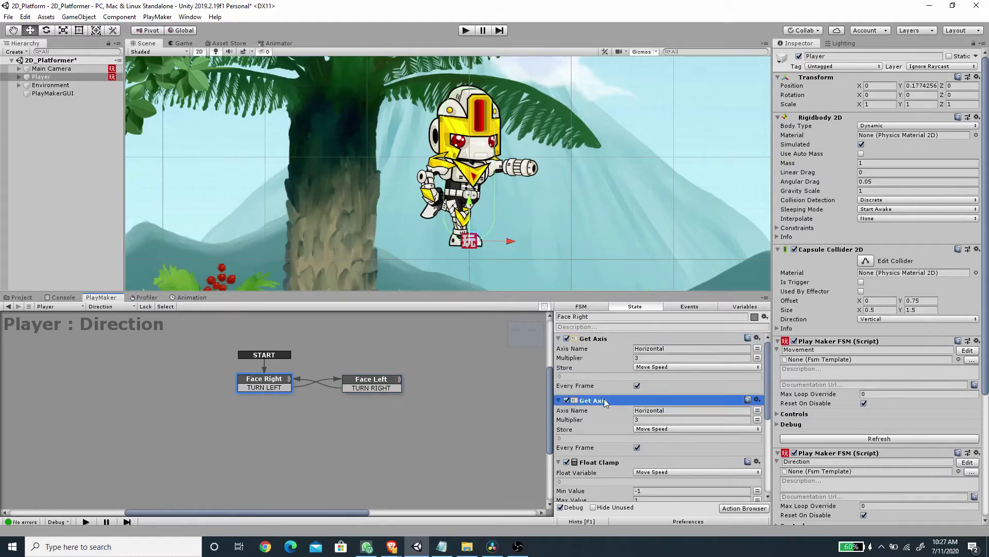
key("Delete")
Copy Face Left's Set Scale action to the start of the Face Right state's actions and set its X to 1
left_click(380, 382)
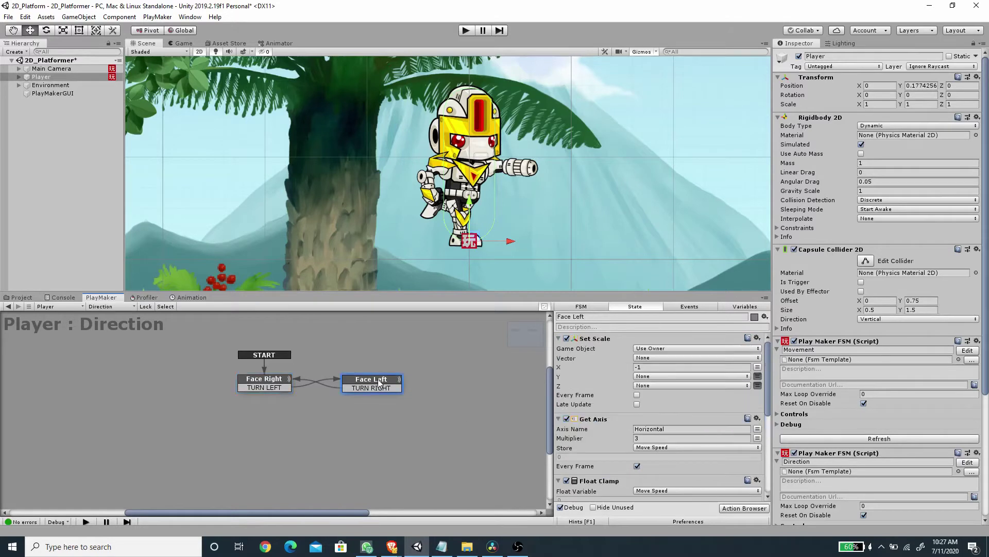
left_click(594, 343)
left_click(277, 383)
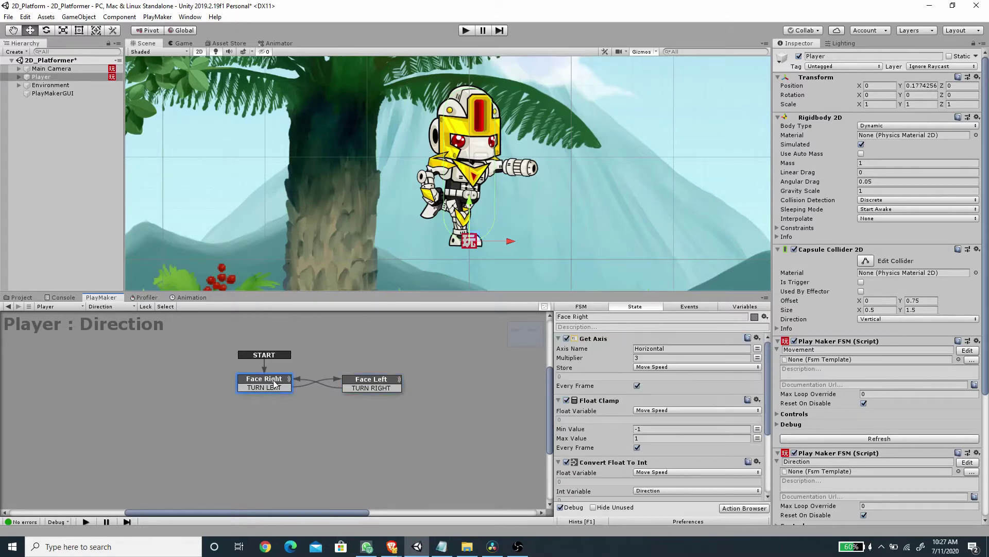
left_click(611, 341)
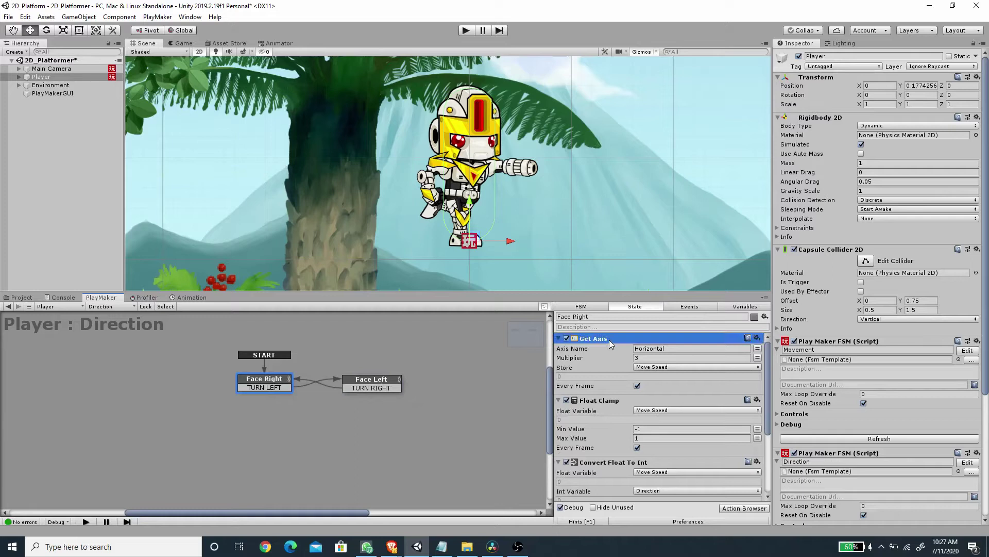
key("ctrl+v")
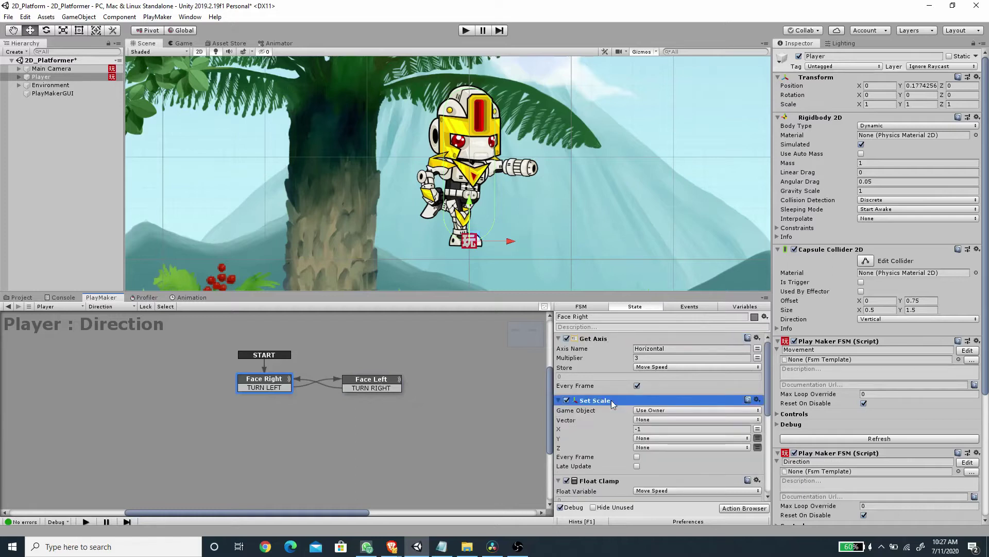
left_click_drag(613, 359, 611, 356)
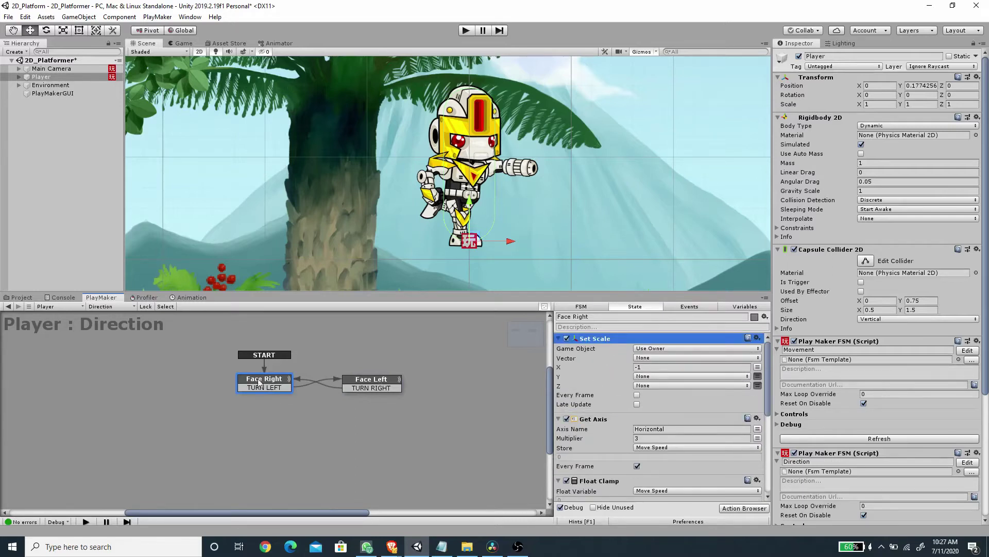
left_click(655, 369)
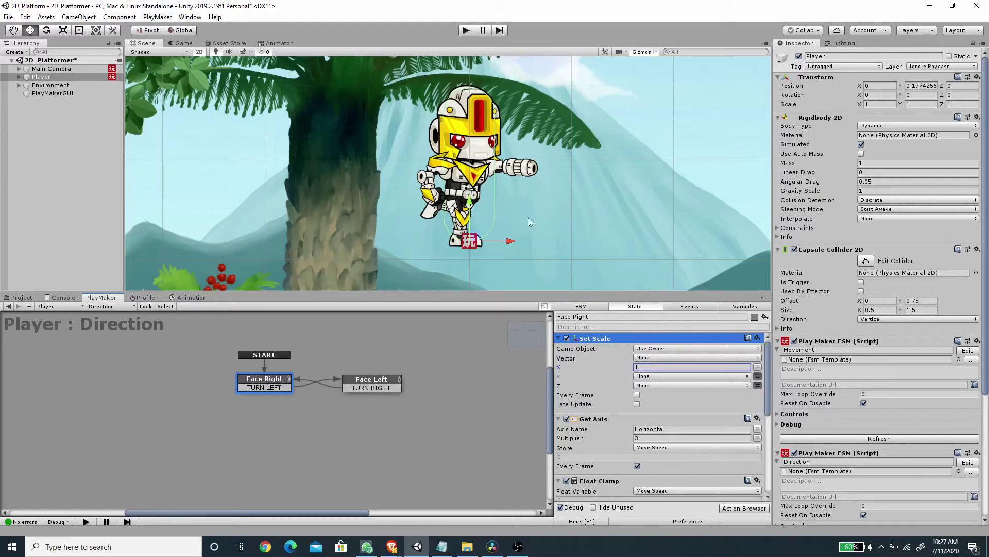
Create an empty child object under Player and name it Spawn Position
left_click(19, 77)
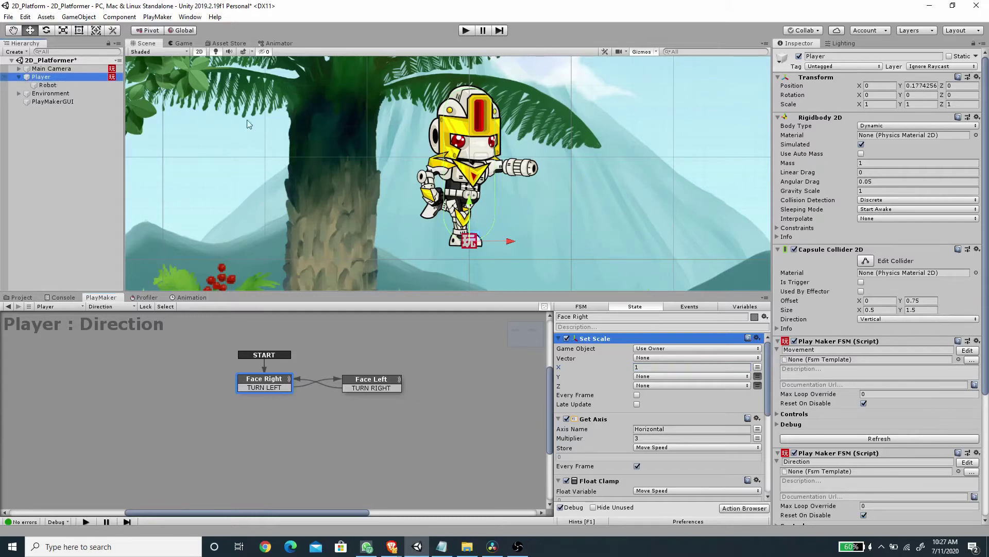
right_click(52, 80)
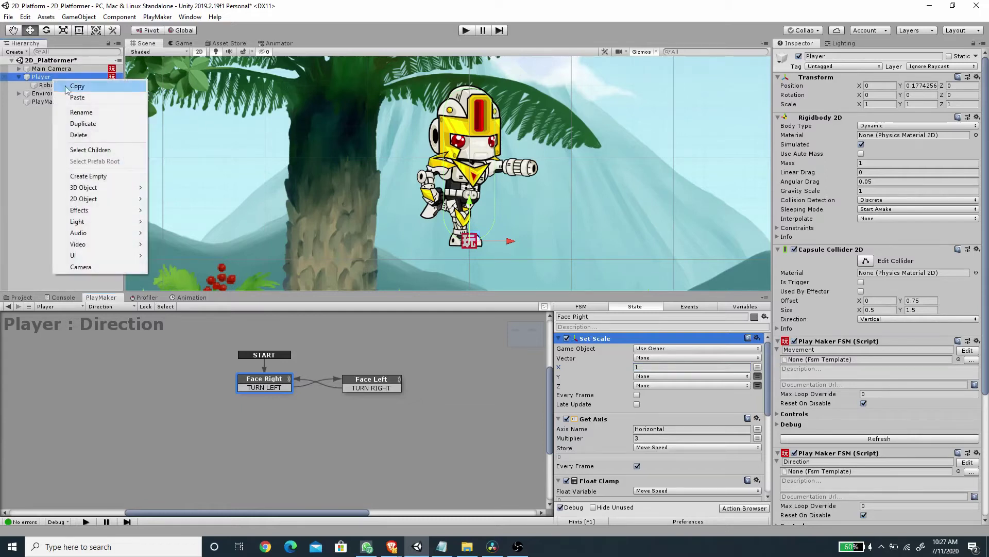
left_click(103, 178)
left_click(856, 55)
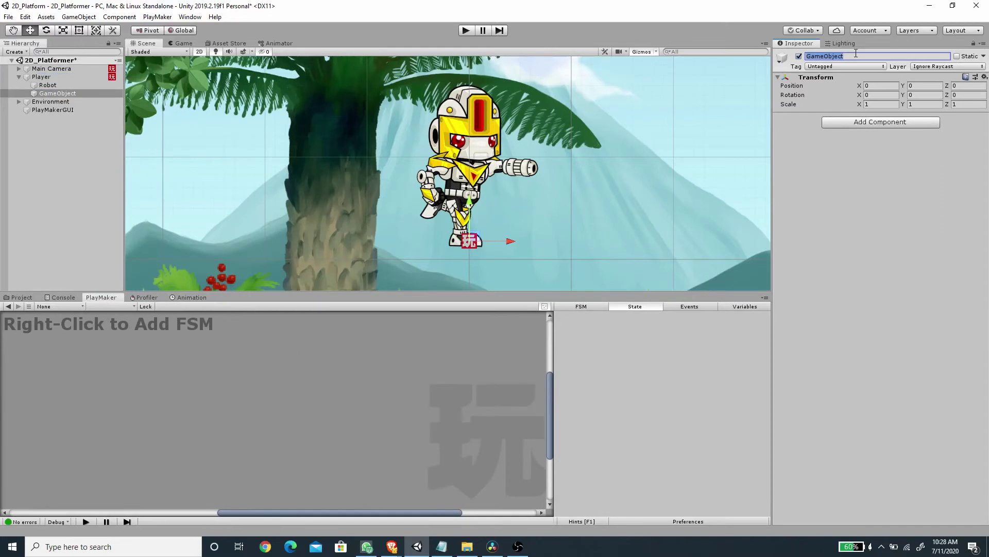
type("Spawn Position")
key("Return")
Give Spawn Position a blue label icon and move it to the robot's gun muzzle, at about X 0.711, Y 0.716
left_click(783, 59)
left_click(804, 81)
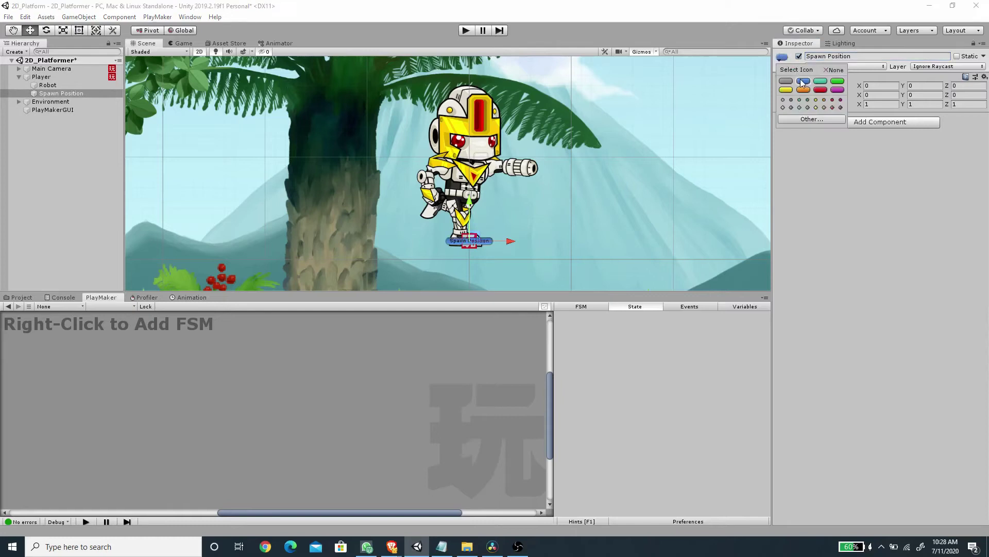
left_click(477, 240)
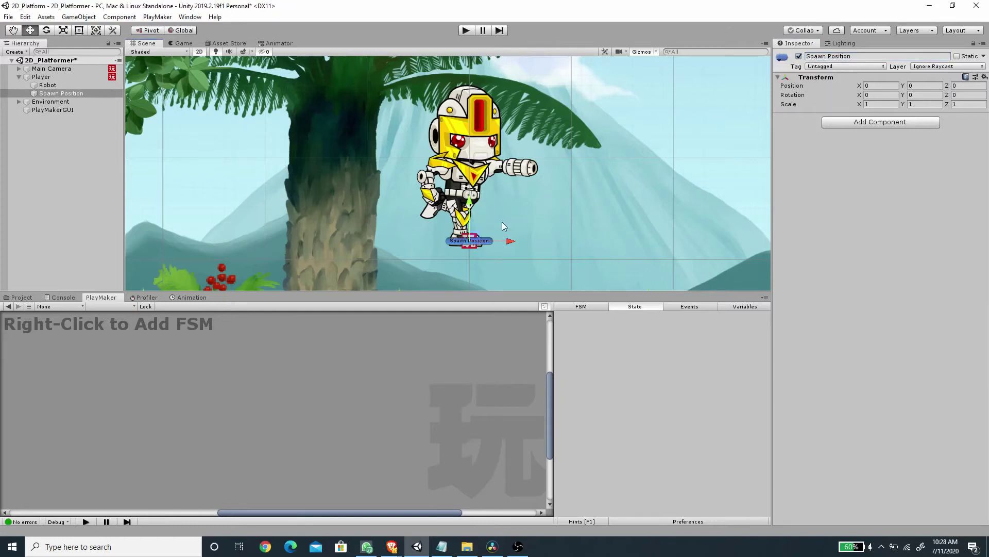
left_click_drag(483, 231, 550, 165)
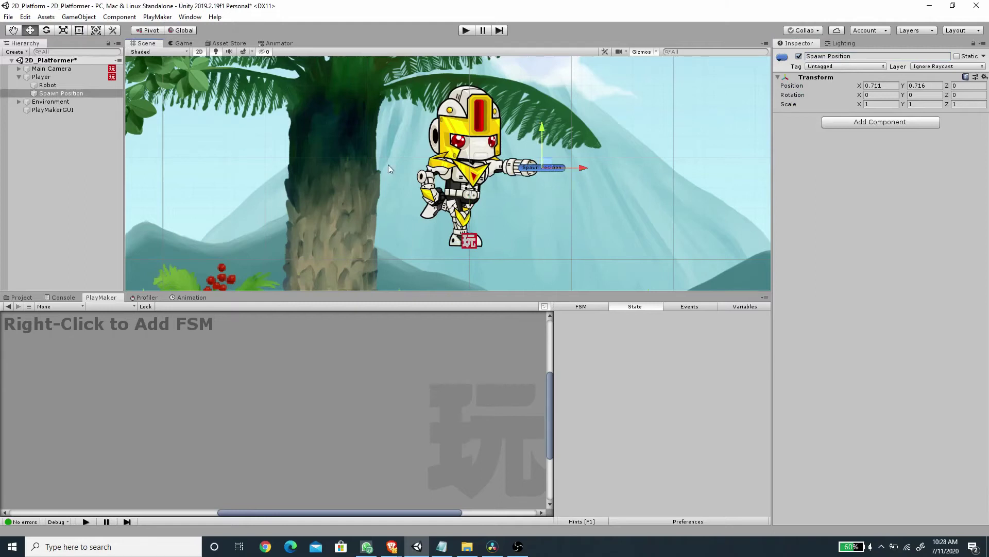
Preview the Robot Run Shoot animation at frame 4 and move Spawn Position onto the gun muzzle, at about X 0.694, Y 0.693
left_click(48, 85)
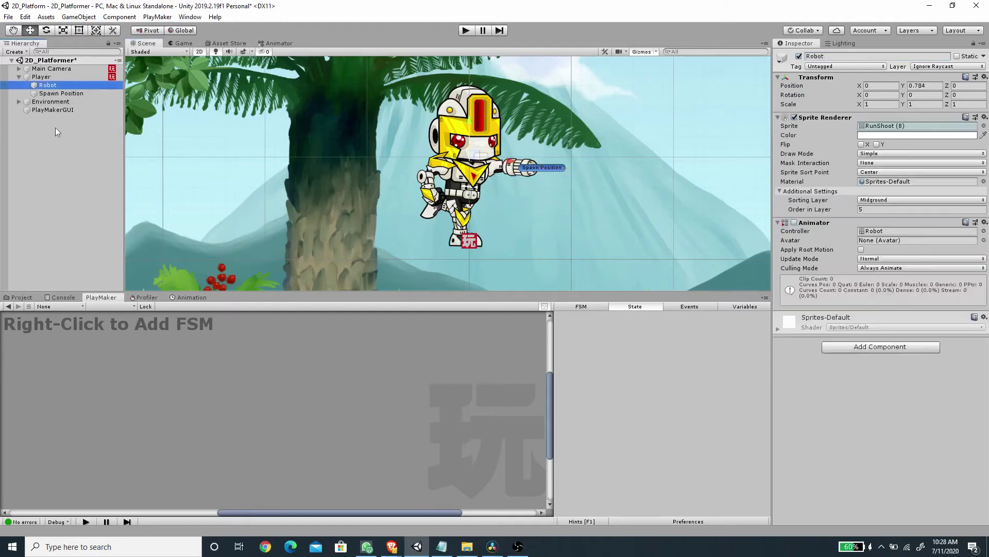
left_click(189, 297)
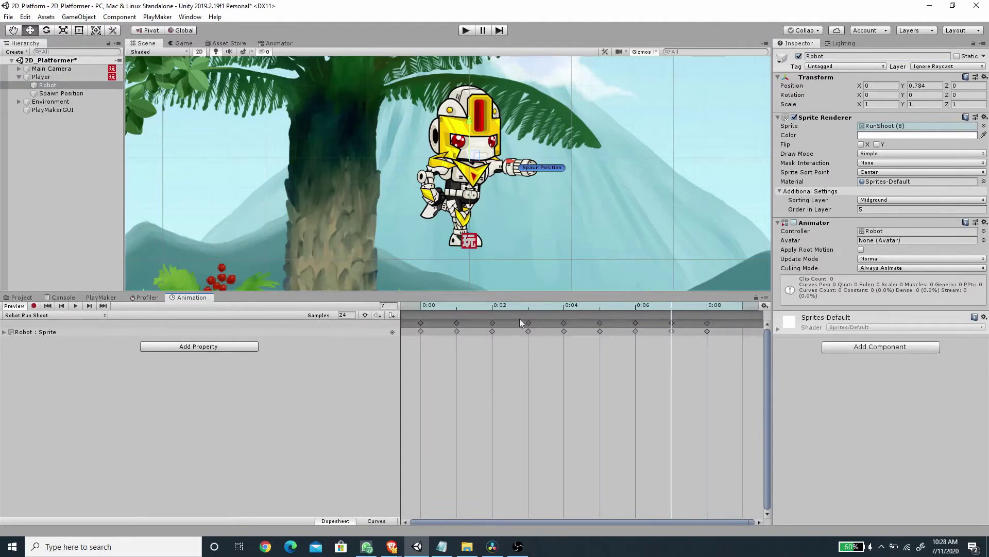
left_click_drag(446, 307, 573, 338)
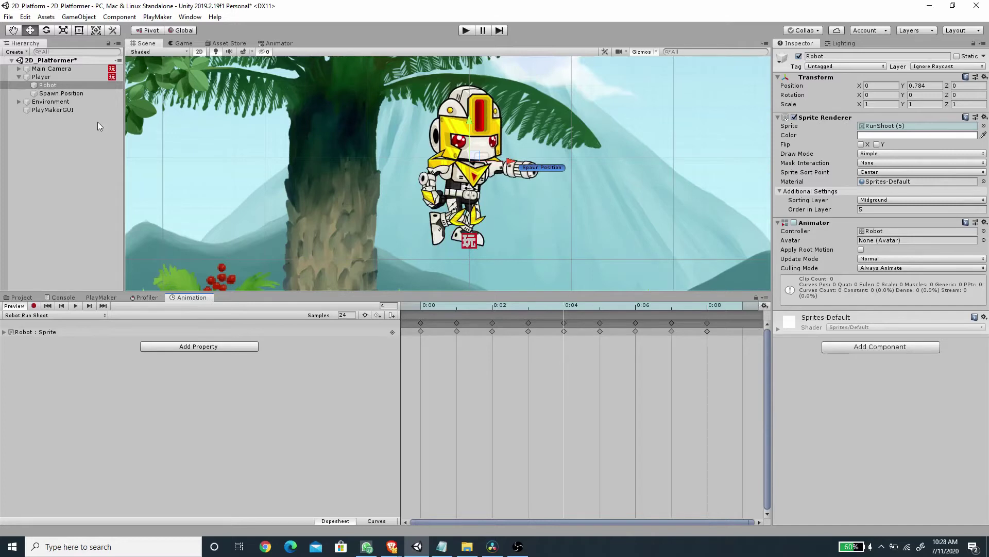
left_click(69, 93)
scroll(517, 148, "up", 3)
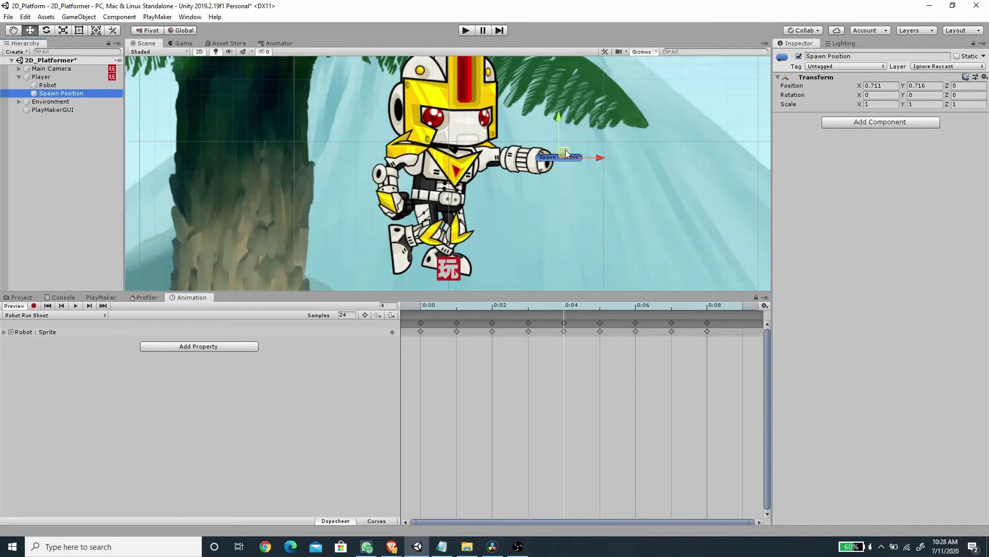
left_click_drag(566, 149, 564, 157)
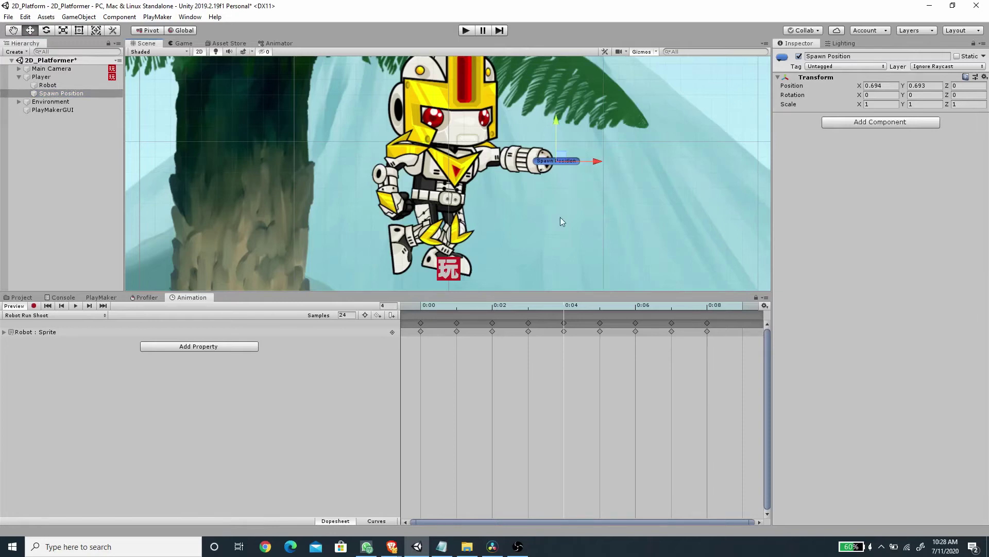
Turn off the animation preview and save the scene with the Player hierarchy collapsed
left_click(14, 306)
left_click(10, 78)
left_click(20, 77)
key("ctrl+s")
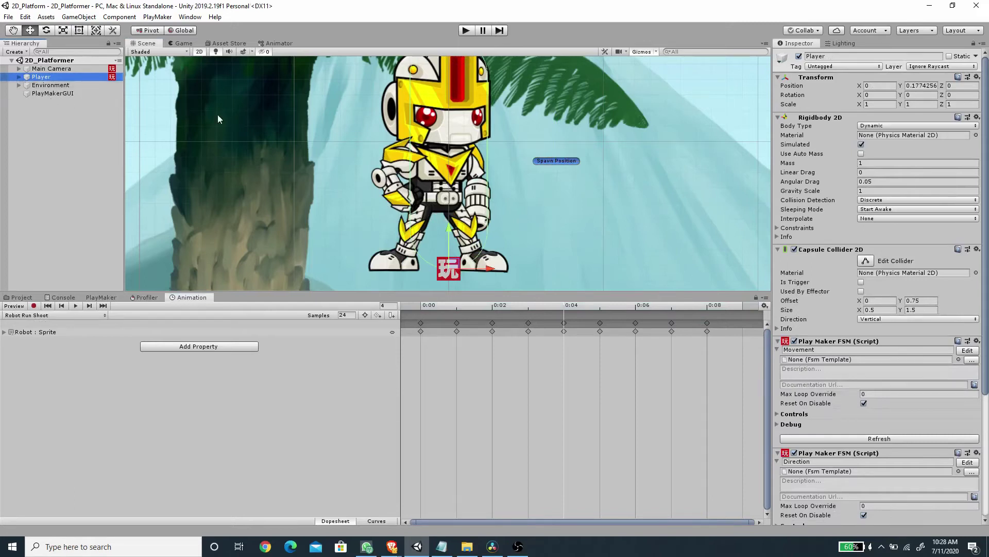
Run the game with gizmos shown in the Game view and select Player's Spawn Position
left_click(465, 31)
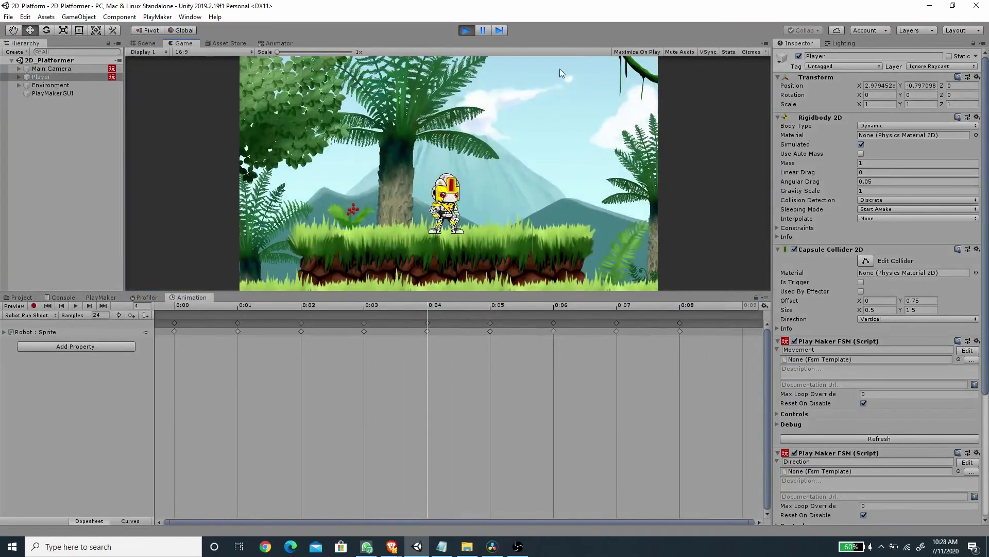
left_click(750, 51)
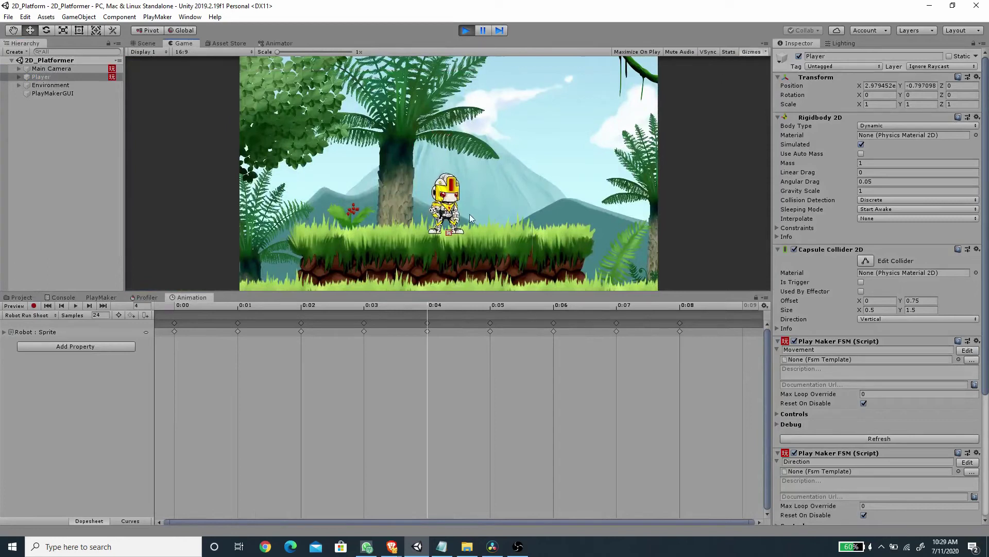
left_click(19, 77)
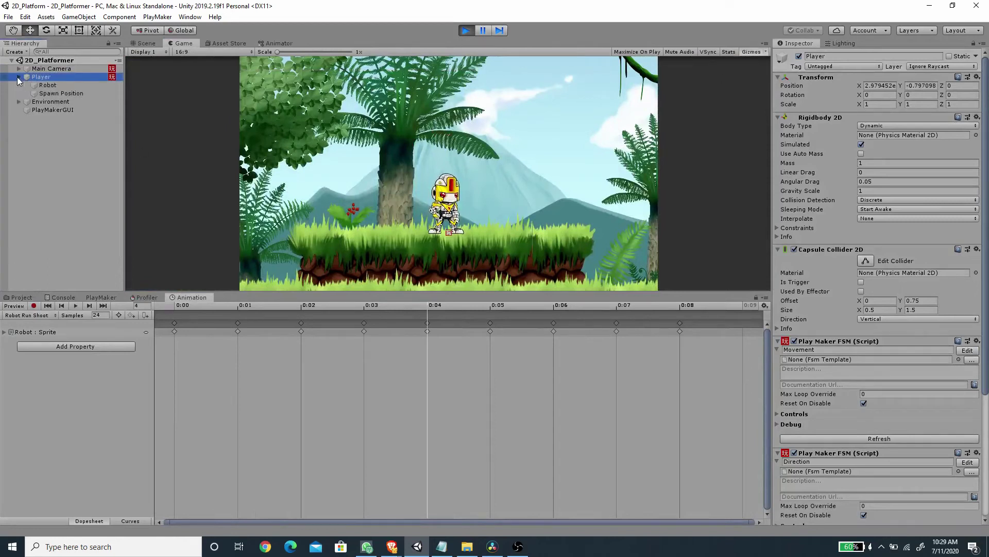
left_click(59, 94)
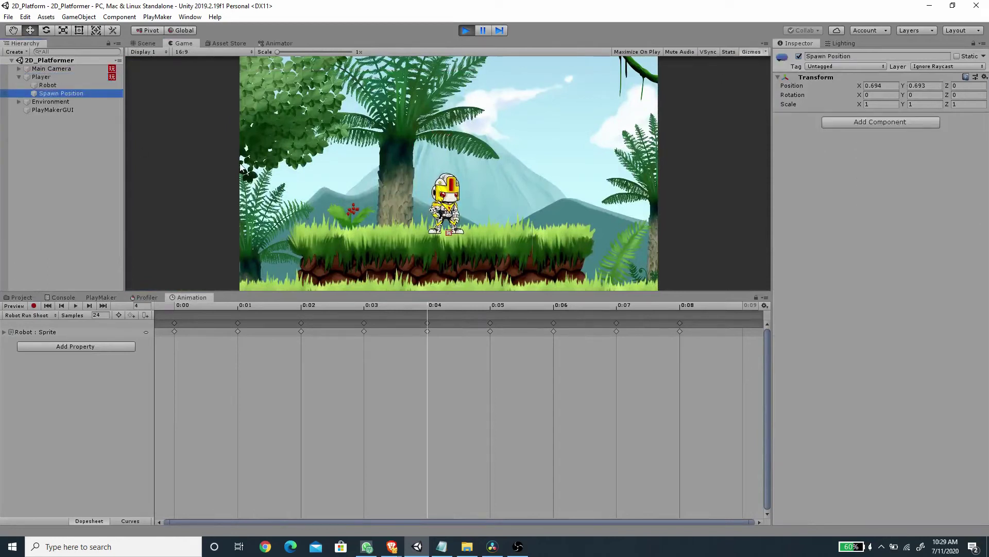
left_click(464, 221)
Enlarge the 3D gizmo icons in the running Game view enough to make the Spawn Position label readable
left_click(149, 43)
middle_click_drag(400, 186, 419, 49)
scroll(429, 117, "down", 5)
scroll(429, 121, "up", 4)
left_click(182, 43)
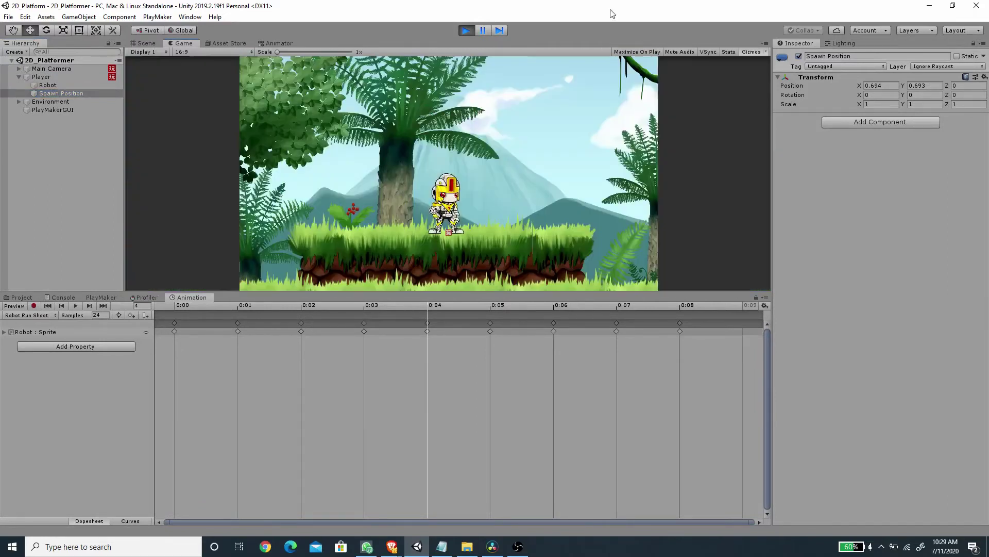
left_click(766, 52)
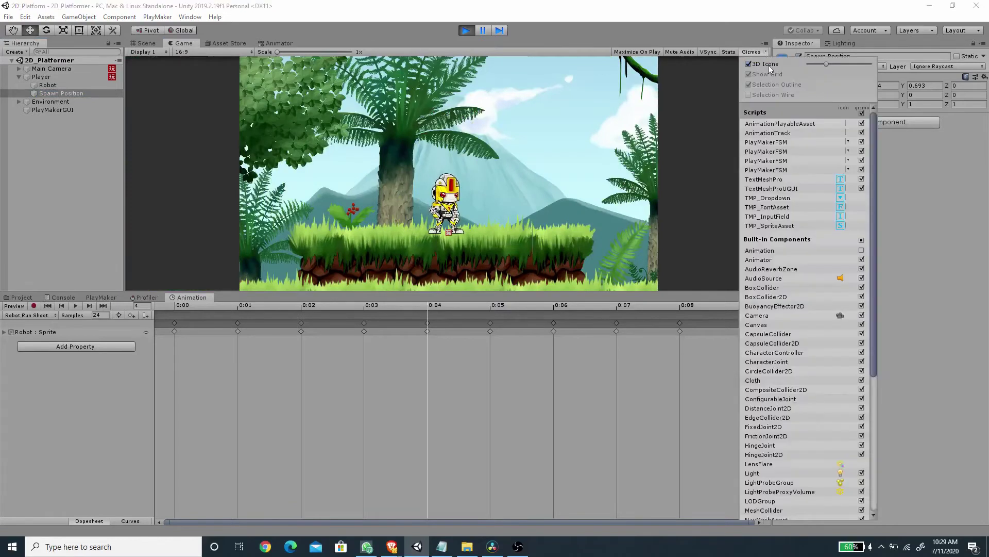
left_click_drag(826, 65, 835, 67)
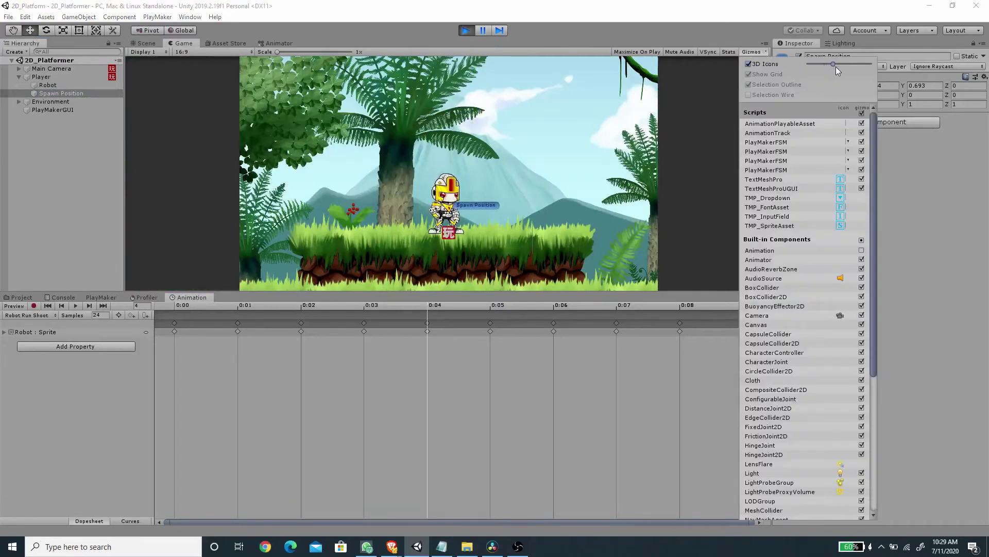
left_click(487, 206)
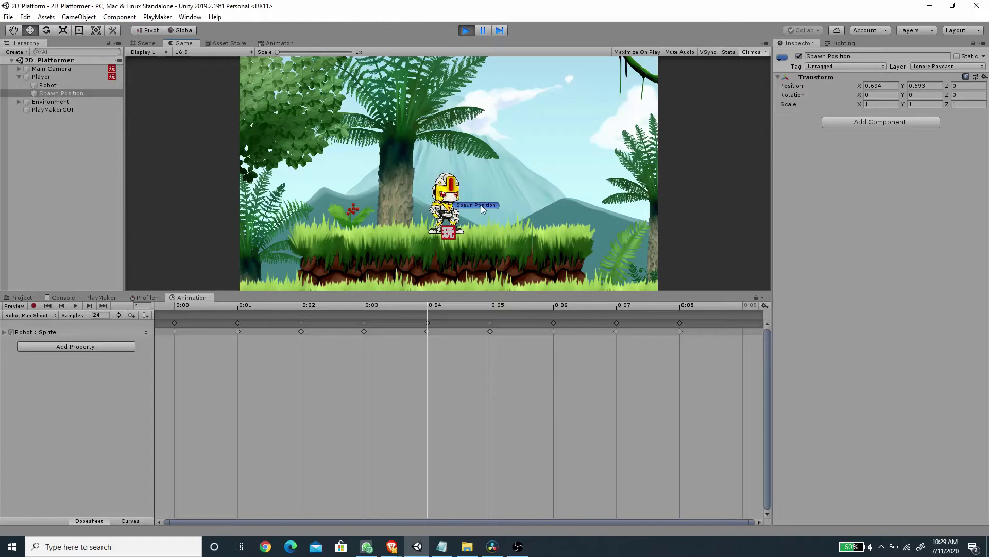
Test whether Spawn Position follows the robot when it moves left and right, and stop the game
key("Left")
key("Right")
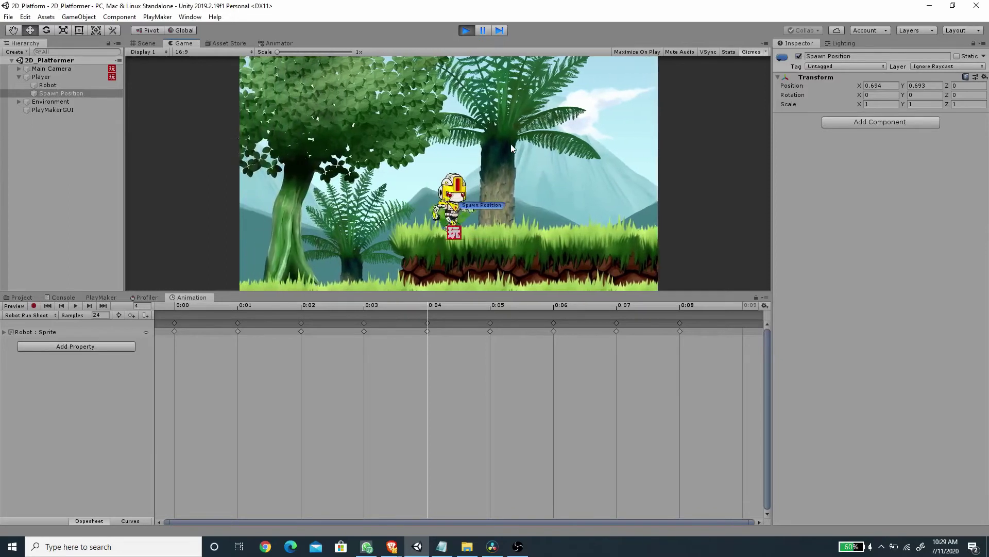
key("Left")
key("Left")
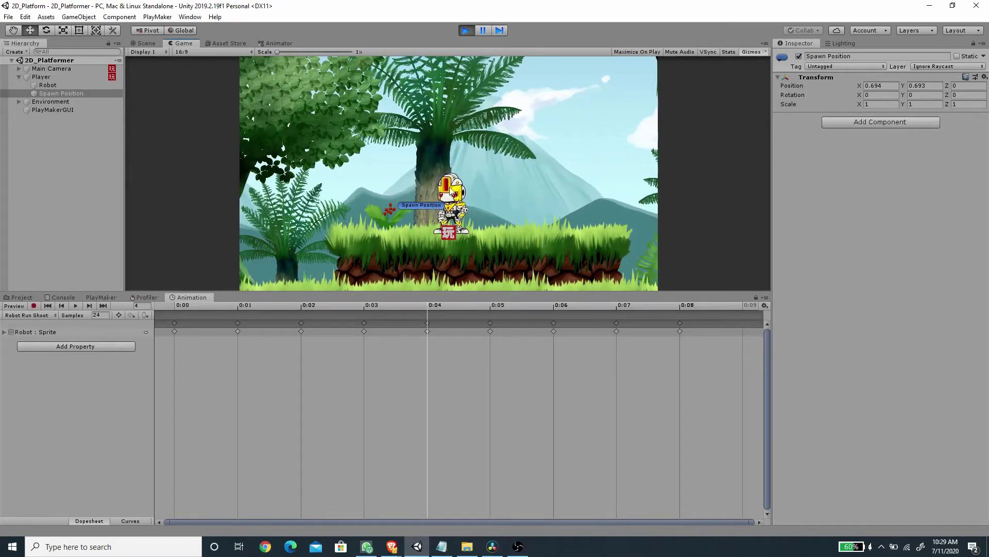
key("ctrl+p")
Add the Bullet_000 sprite from Sprites/Robot/Objects to the scene and move it below Spawn Position, to about X 0.732, Y 0.316
left_click(21, 297)
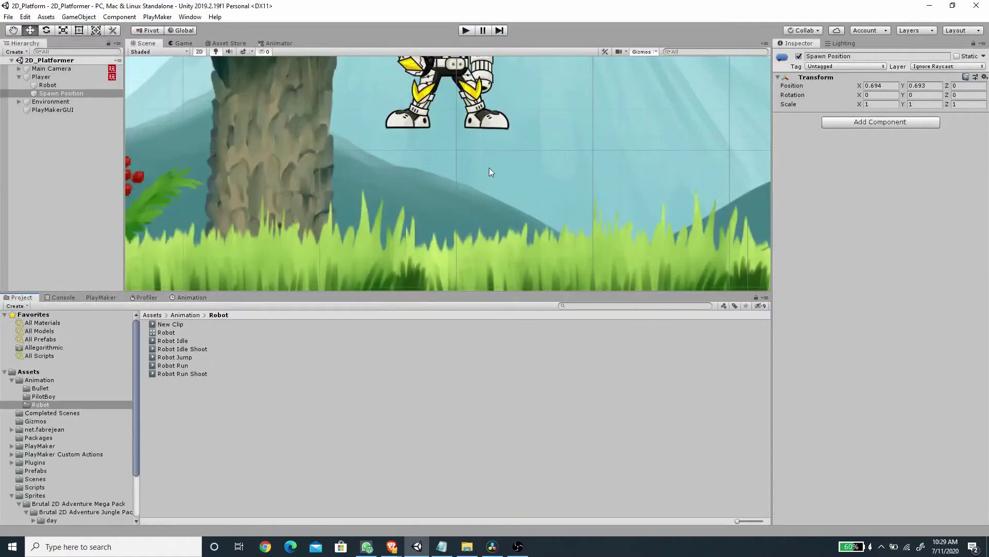
scroll(490, 176, "down", 5)
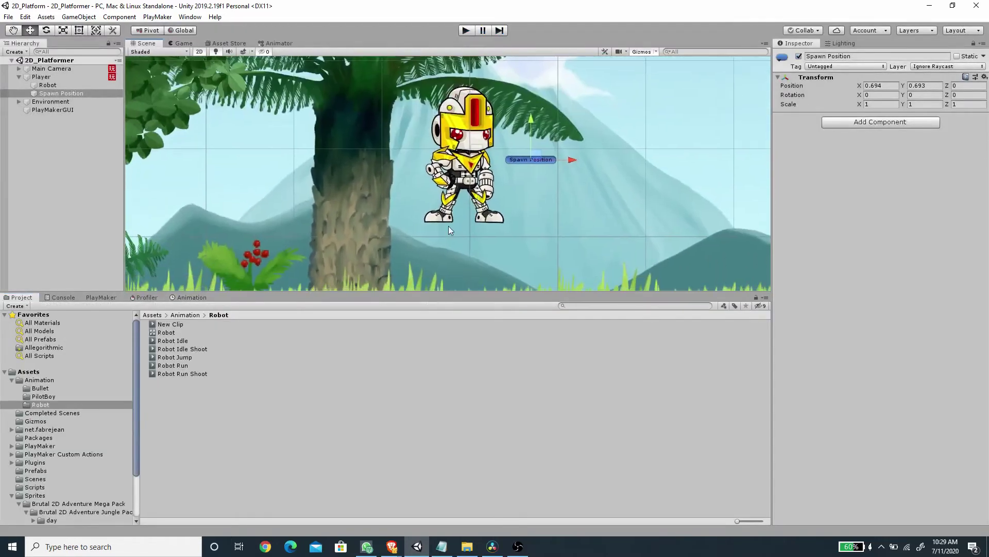
left_click(11, 381)
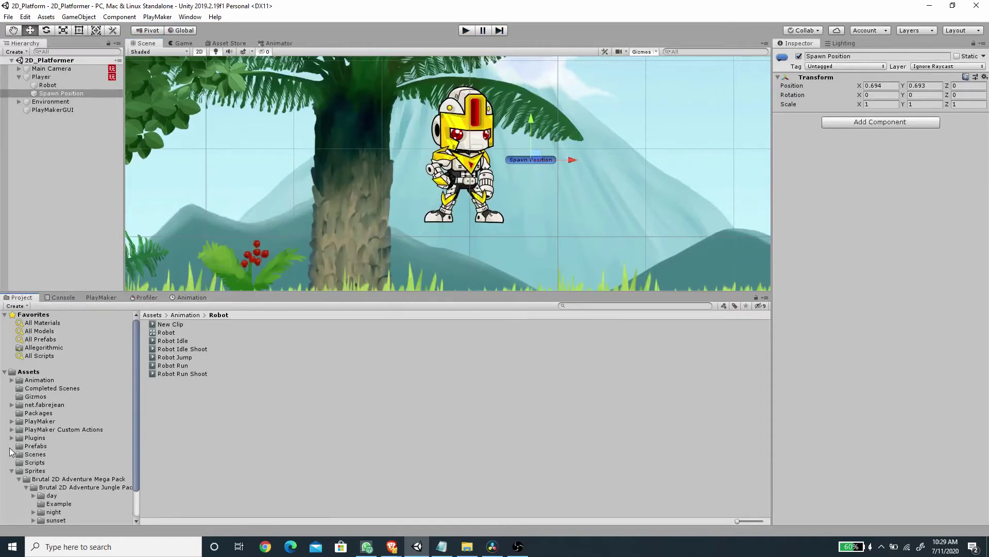
left_click(32, 472)
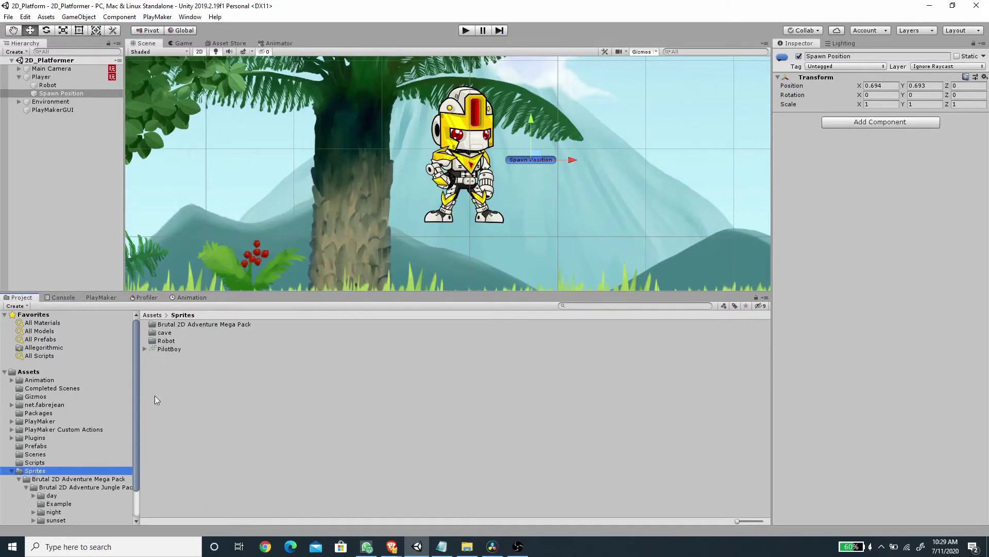
double_click(164, 341)
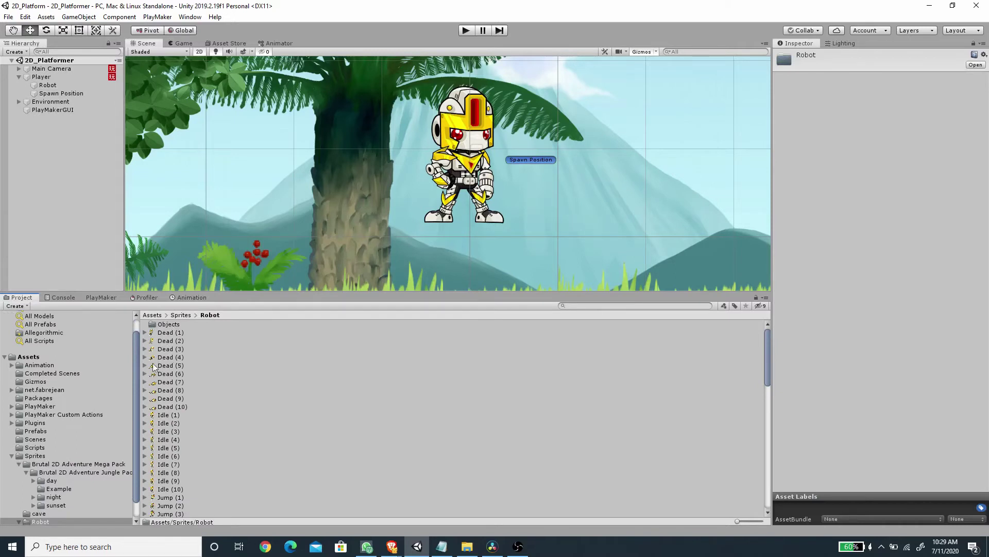
left_click(169, 325)
double_click(168, 326)
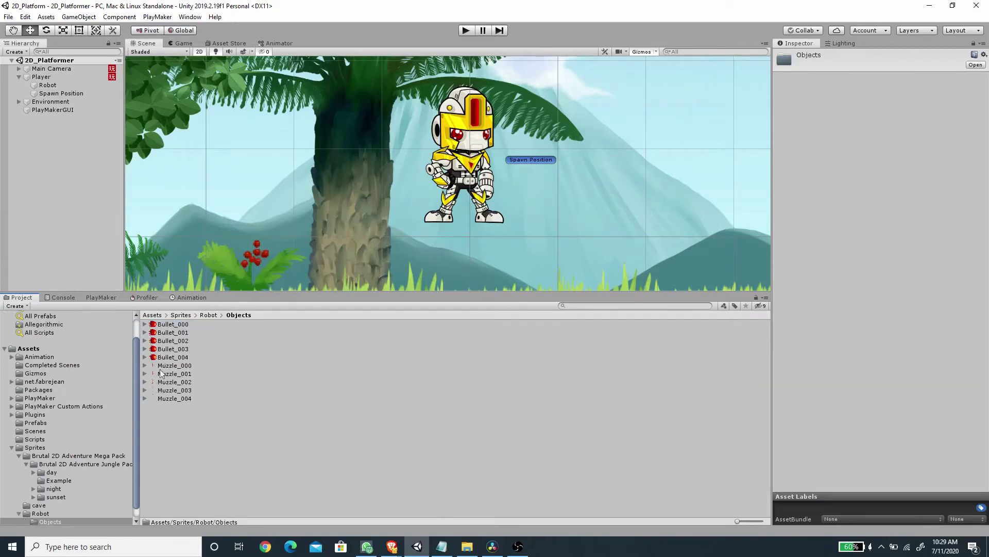
left_click(178, 328)
left_click_drag(178, 327, 57, 168)
left_click_drag(475, 231, 539, 203)
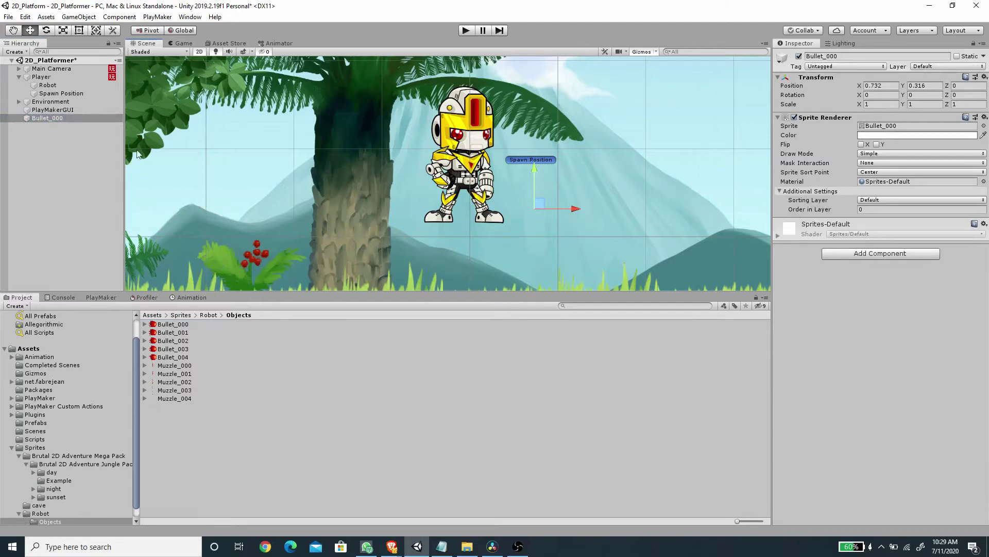
Put Bullet_000 on the Midground sorting layer and move it to about X 1.23, Y 0.621
left_click(871, 201)
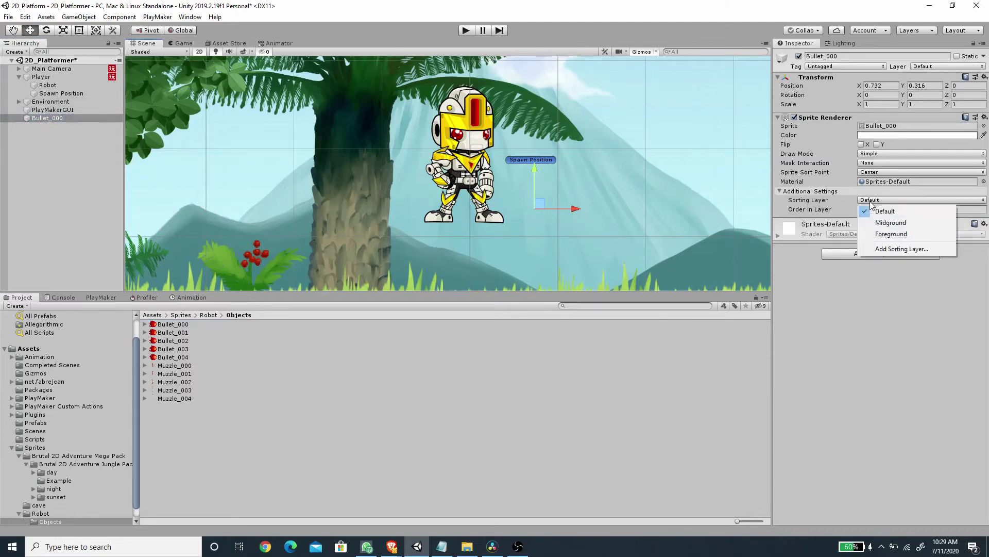
left_click(891, 222)
left_click_drag(541, 203, 586, 176)
Scale Bullet_000 to 0.3 on all axes and move it in front of the Spawn Position label, to about X 1.113, Y 0.885
left_click(882, 104)
type(".")
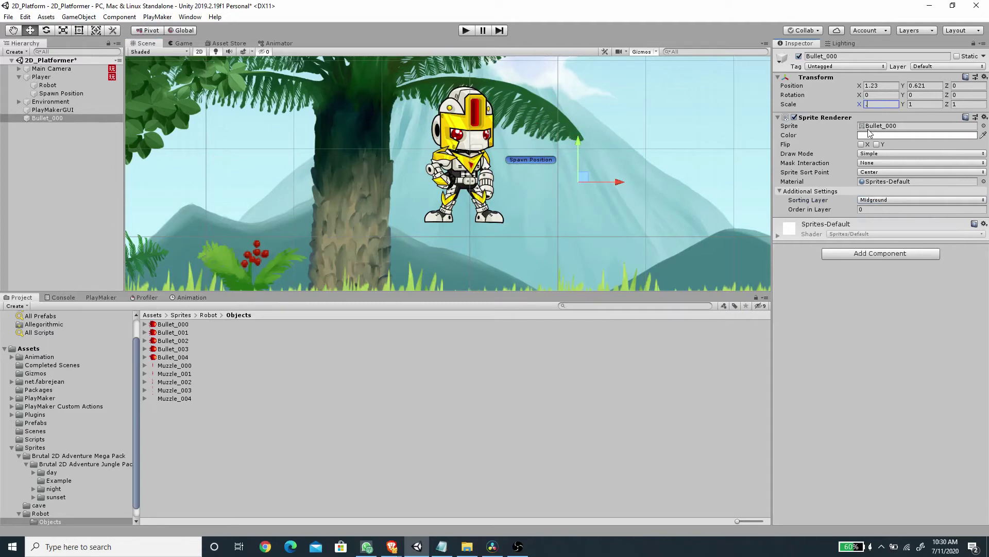
type("3")
key("Tab")
type(".3")
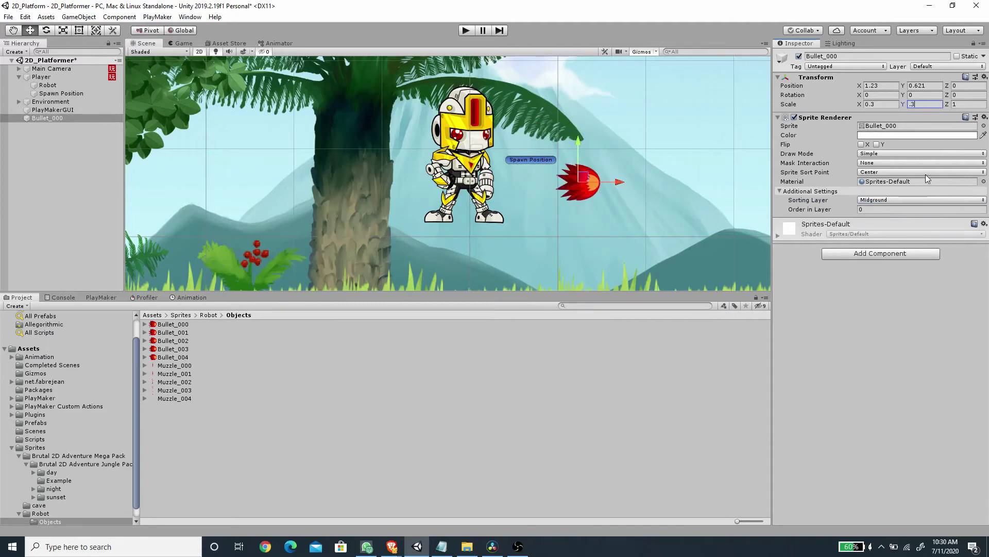
left_click(970, 105)
type(".3")
left_click_drag(582, 178, 572, 156)
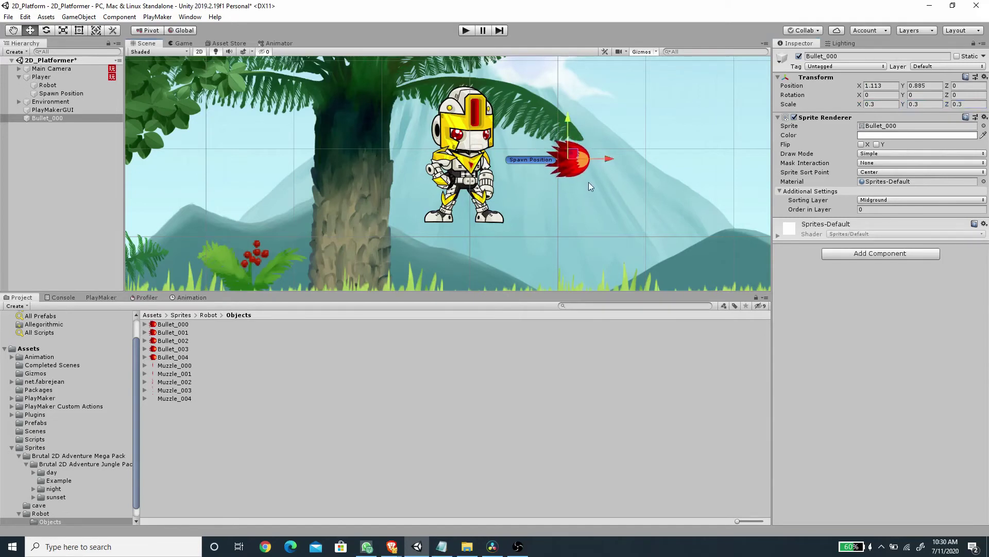
Create an empty object at Bullet_000's position, move it to the hierarchy's root level and name it Bullet
middle_click_drag(589, 182, 582, 190)
right_click(48, 117)
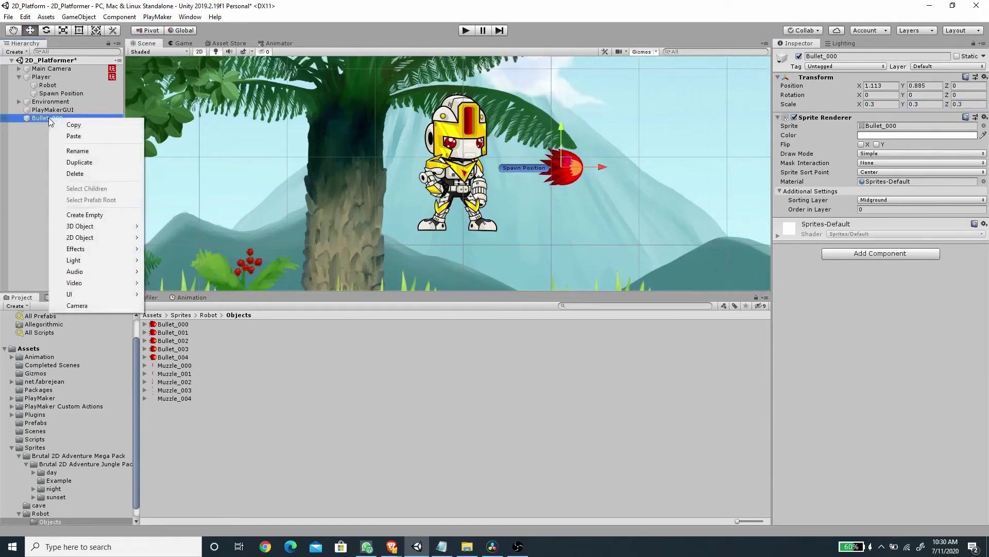
left_click(103, 215)
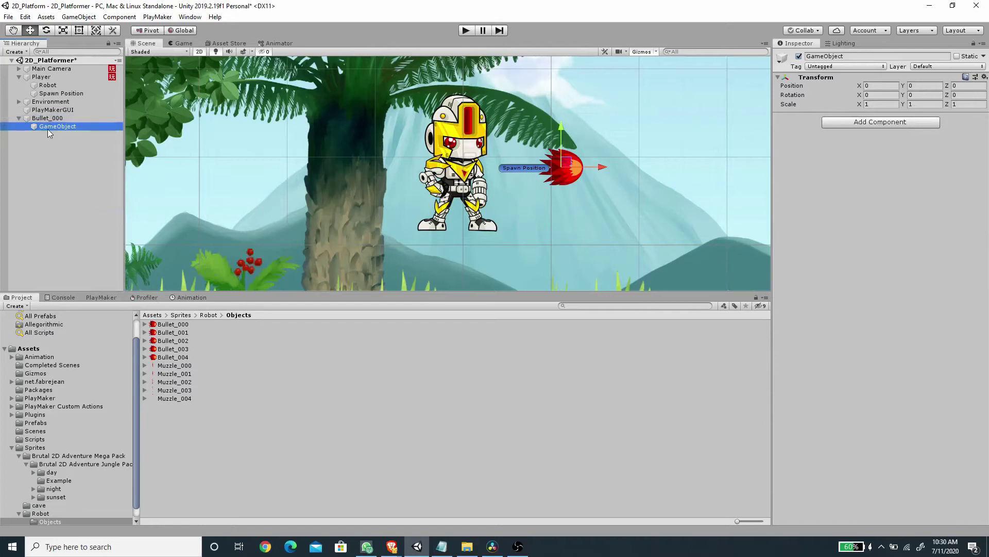
left_click_drag(49, 128, 34, 164)
left_click(871, 57)
type("Bullet")
key("Return")
Set the Bullet object's scale to 1 on all three axes
double_click(881, 104)
type("1")
key("Tab")
type("1")
key("Tab")
type("1")
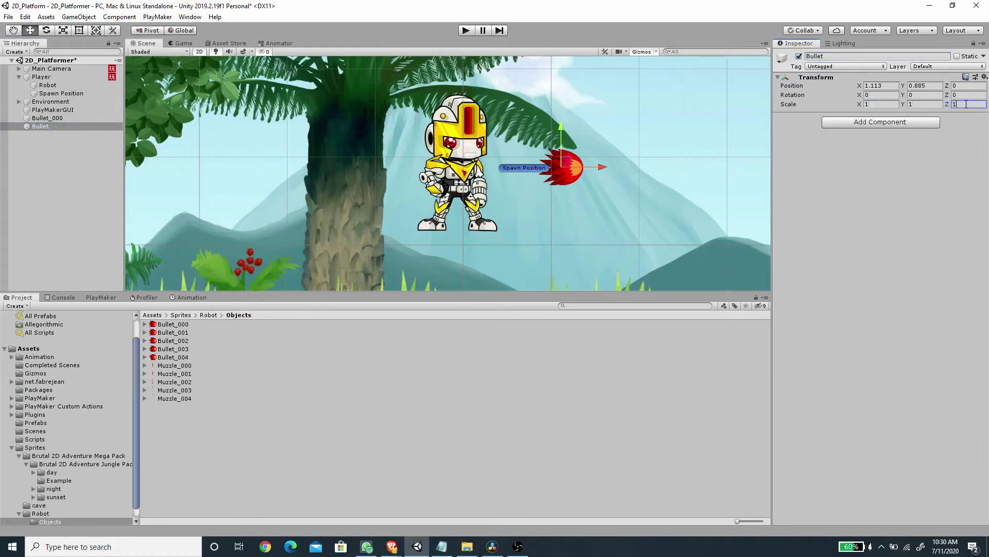
Make Bullet_000 a child of Bullet and rename it Visual
left_click(46, 120)
left_click_drag(46, 120, 48, 127)
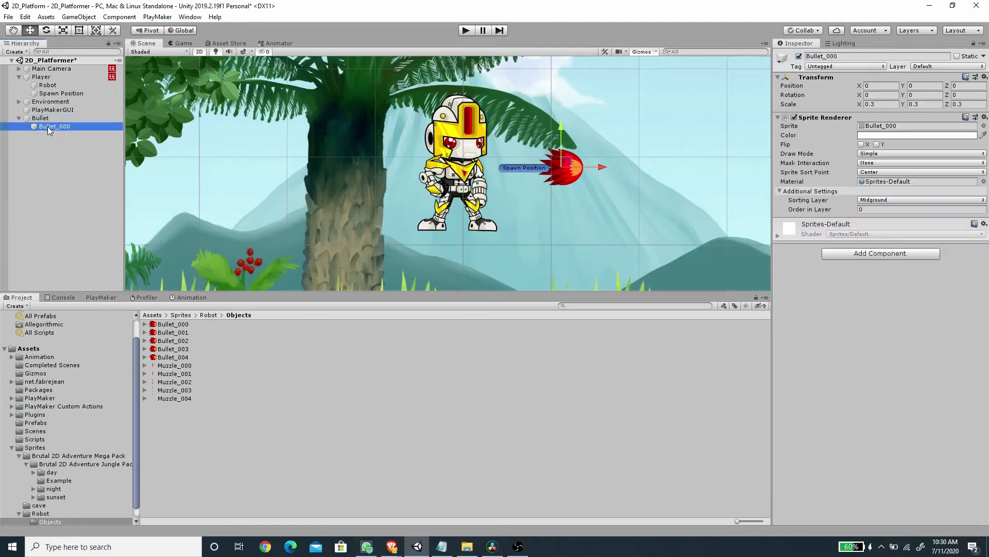
left_click(845, 44)
left_click(810, 44)
left_click(838, 56)
type("Visual")
key("Return")
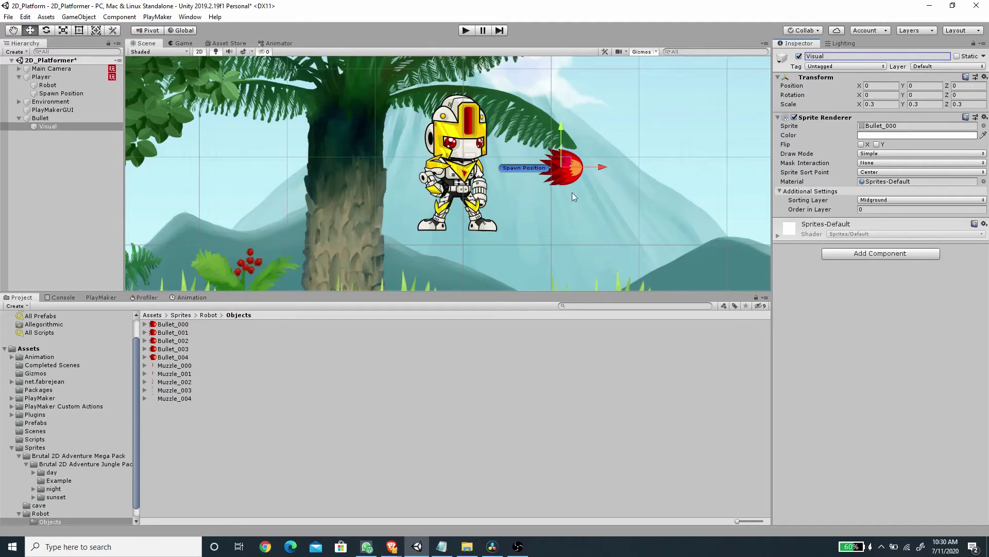
Unlock the Animation window with Bullet's Visual object selected so it targets that object
left_click(191, 297)
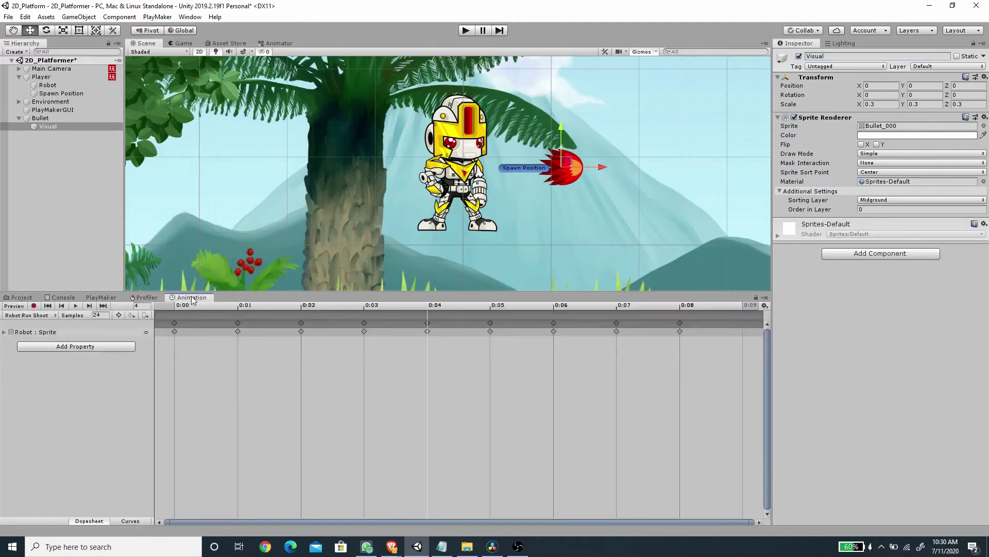
left_click(48, 126)
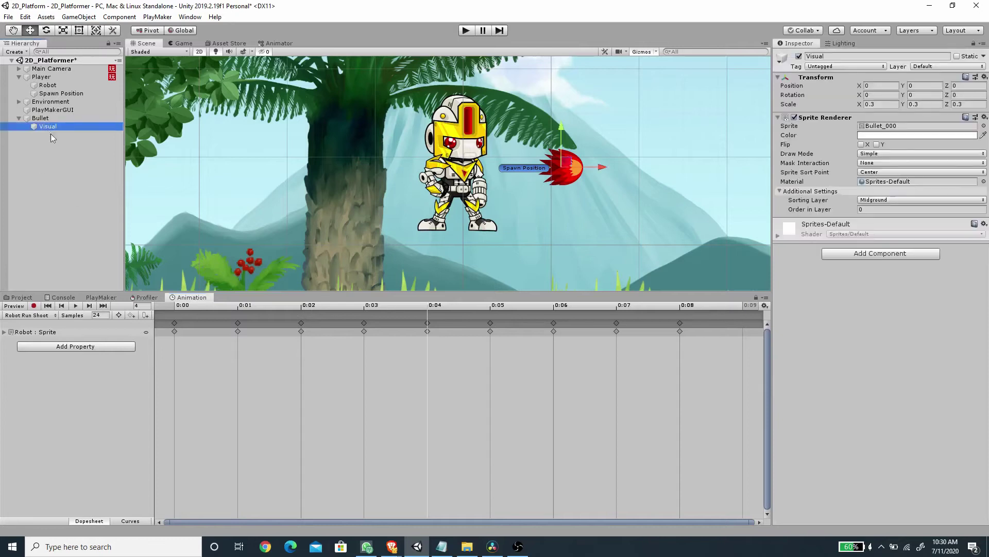
left_click(756, 298)
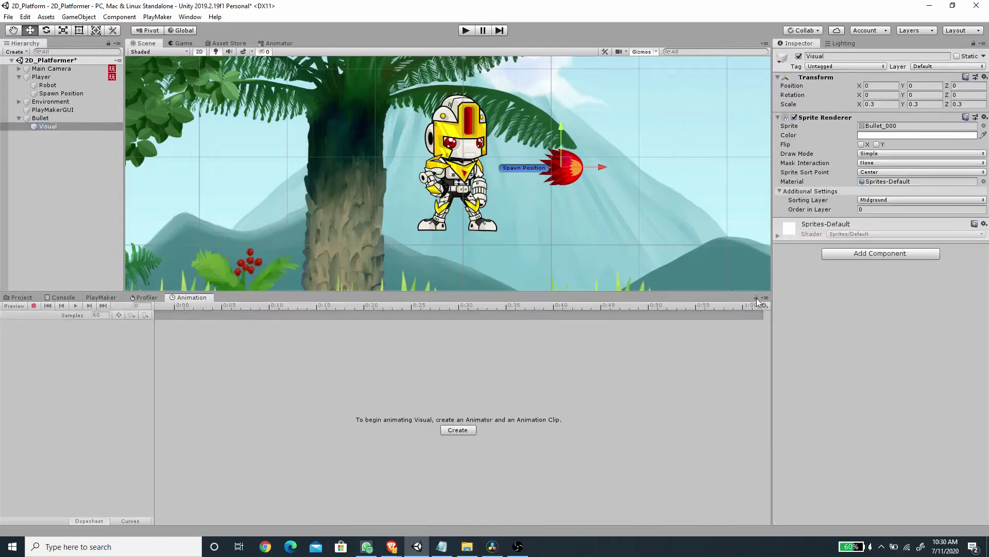
Create an animation clip named Bullet Loop for Bullet's Visual object, saved in the Assets/Animation/Bullet folder
left_click(69, 174)
left_click(48, 126)
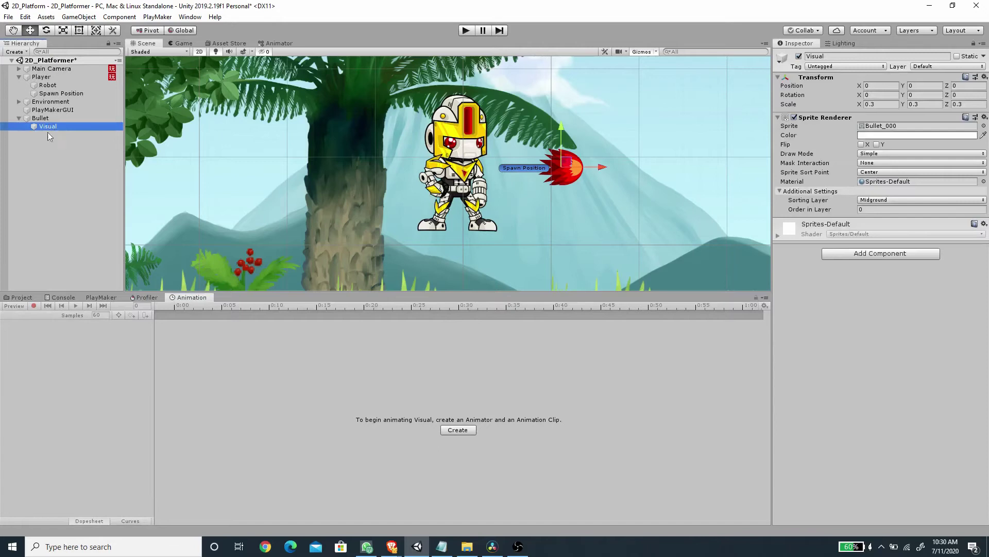
left_click(462, 431)
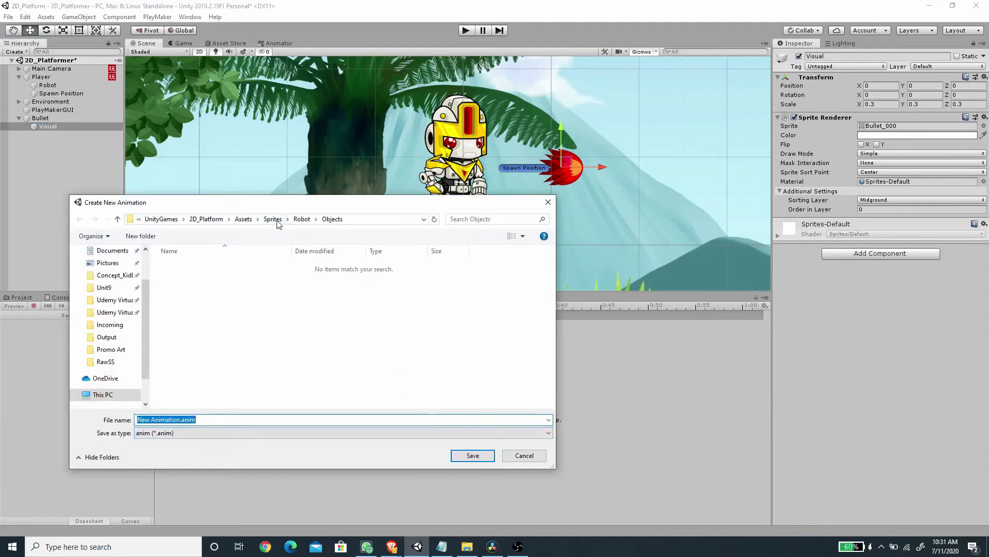
left_click(243, 219)
double_click(186, 266)
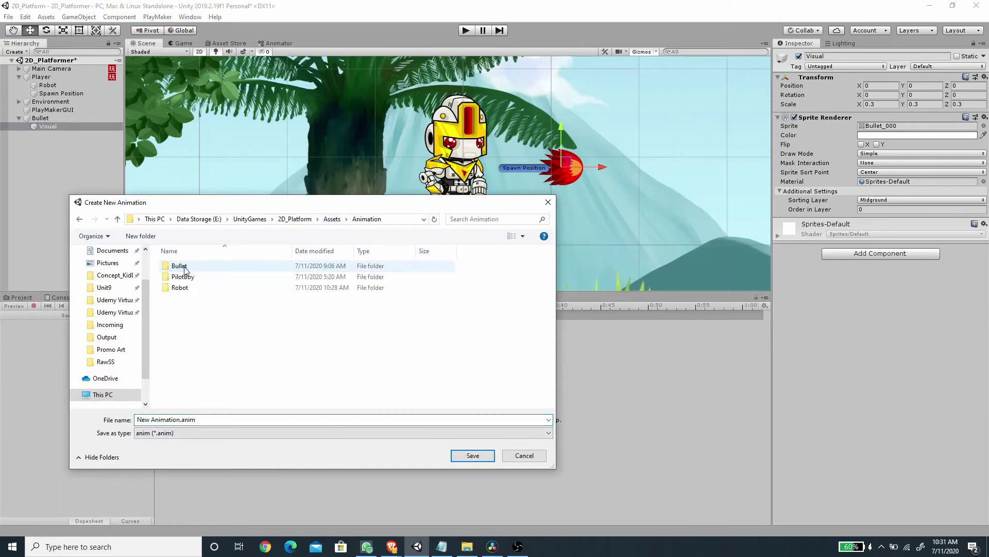
double_click(183, 267)
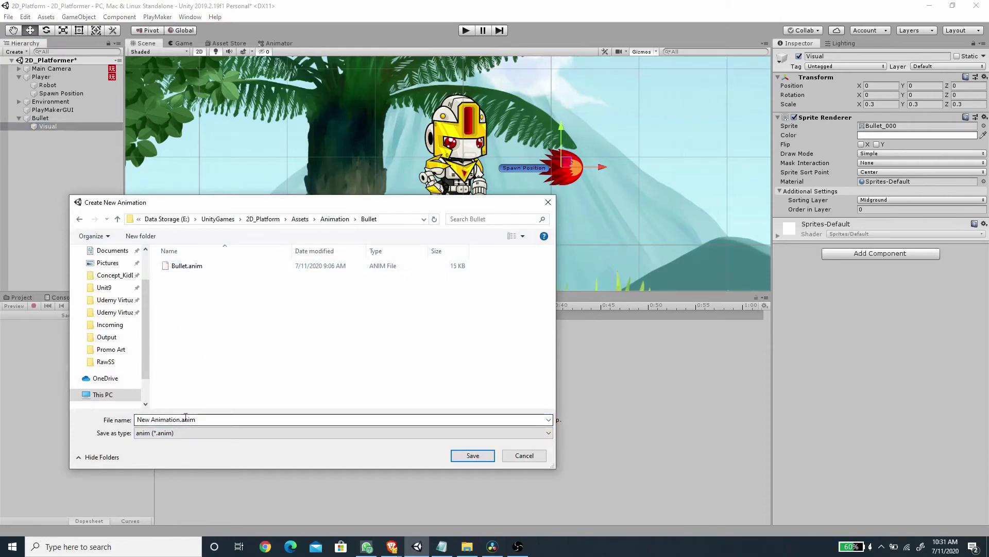
left_click_drag(186, 419, 102, 417)
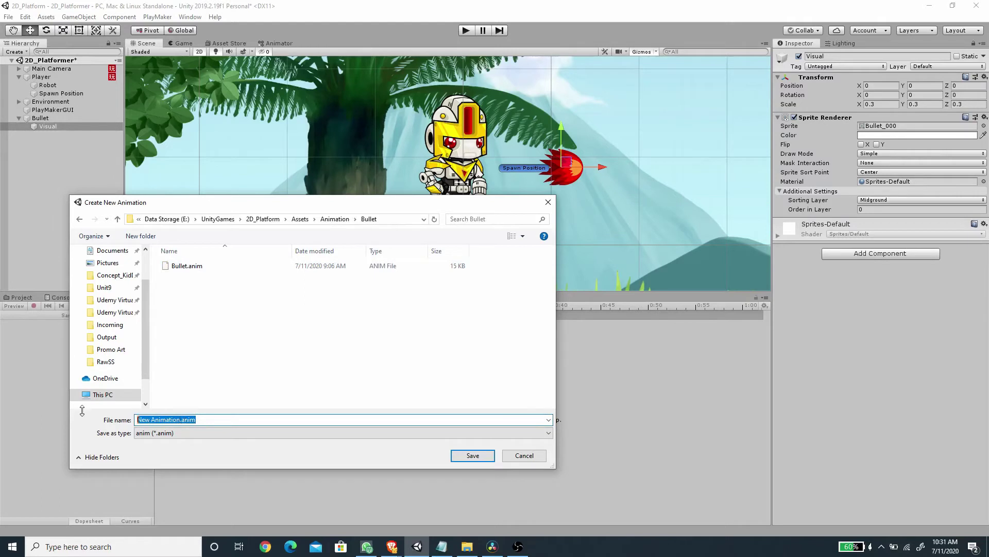
type("Bullet Loop")
key("Return")
Examine the Bullet Loop clip and the Visual animator controller in the project's Animation/Bullet folder
left_click(19, 298)
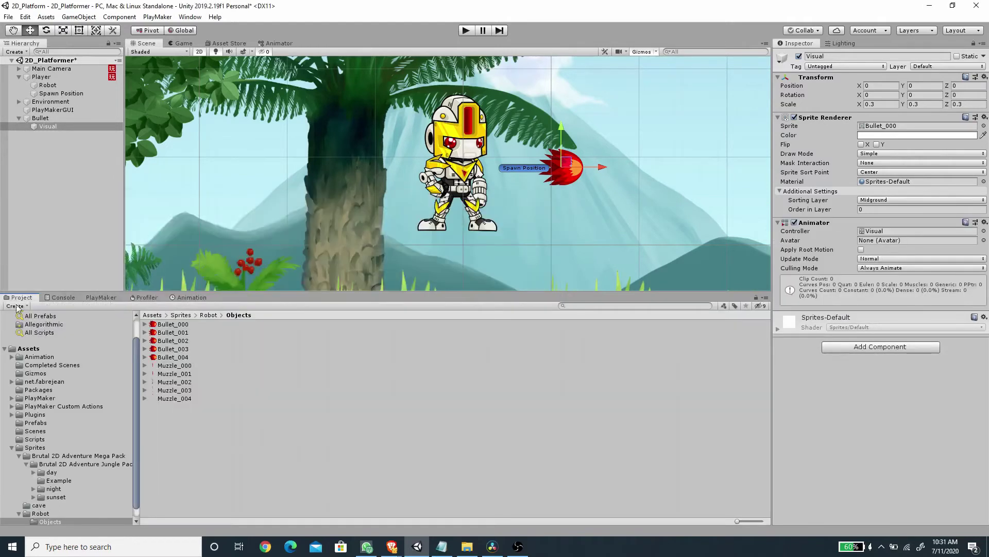
left_click(42, 357)
double_click(154, 324)
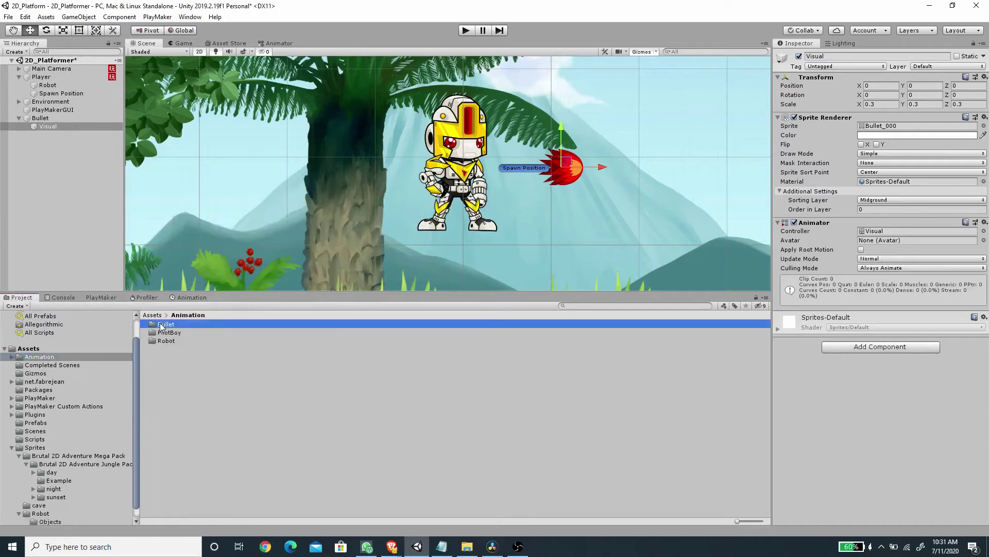
left_click(188, 333)
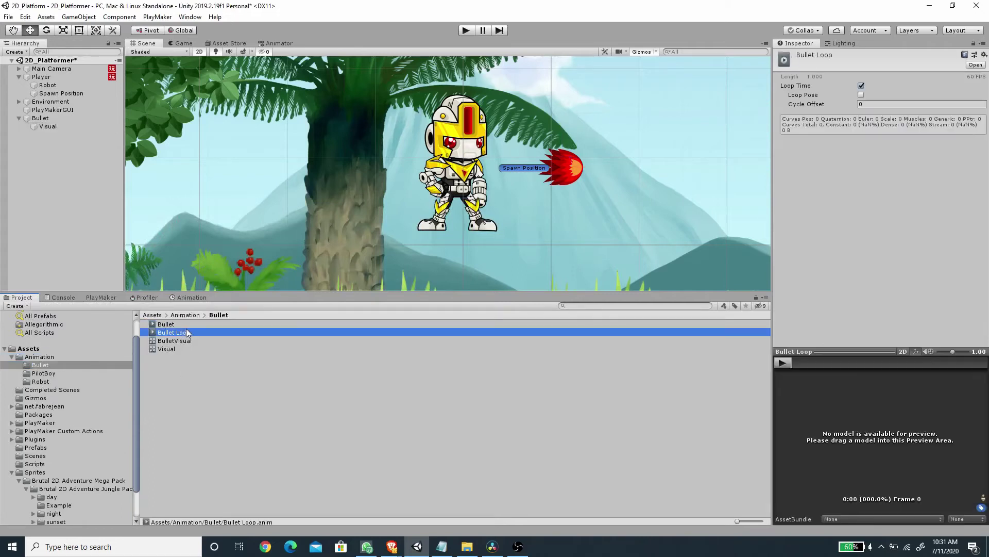
left_click(165, 349)
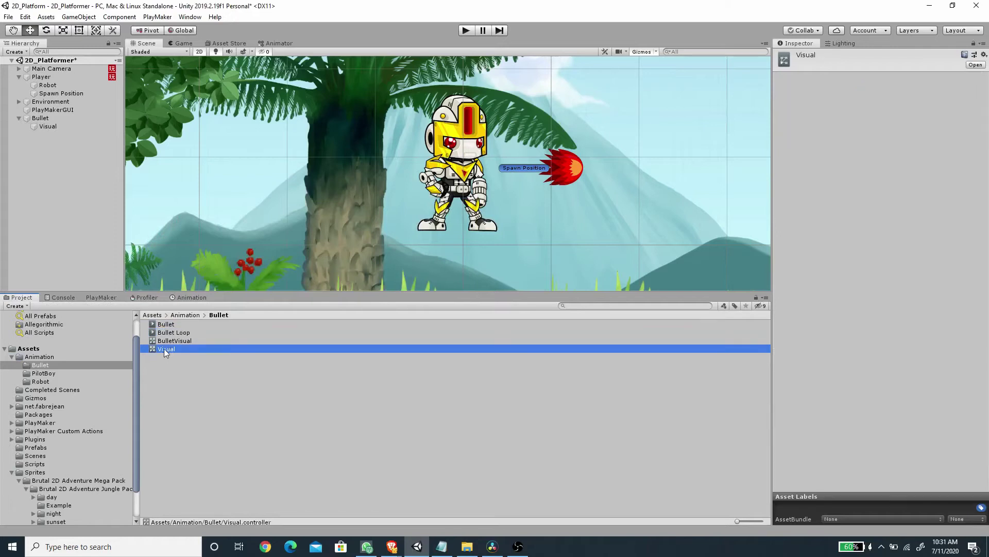
With Bullet's Visual object selected, dock the Animation window beside the Project window and widen it
left_click(56, 126)
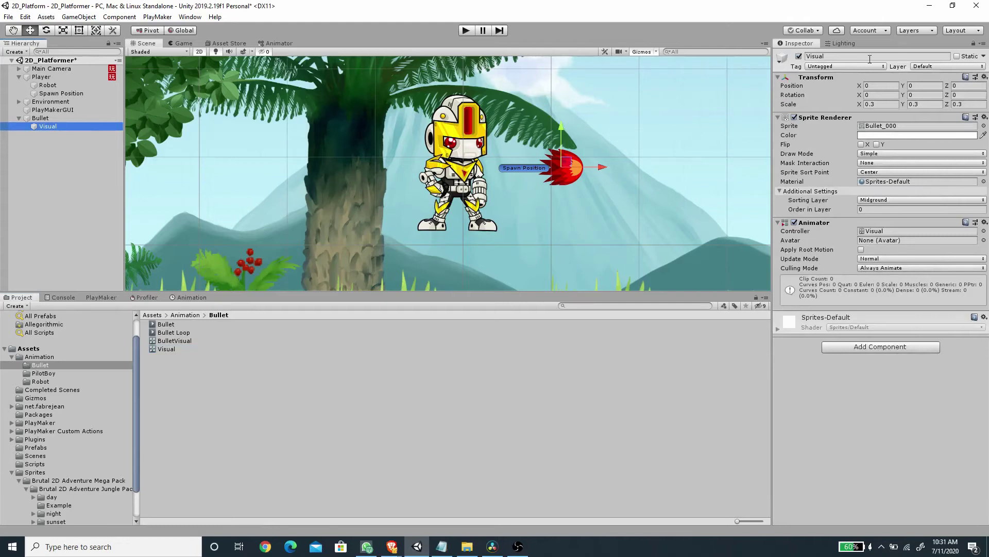
left_click(197, 298)
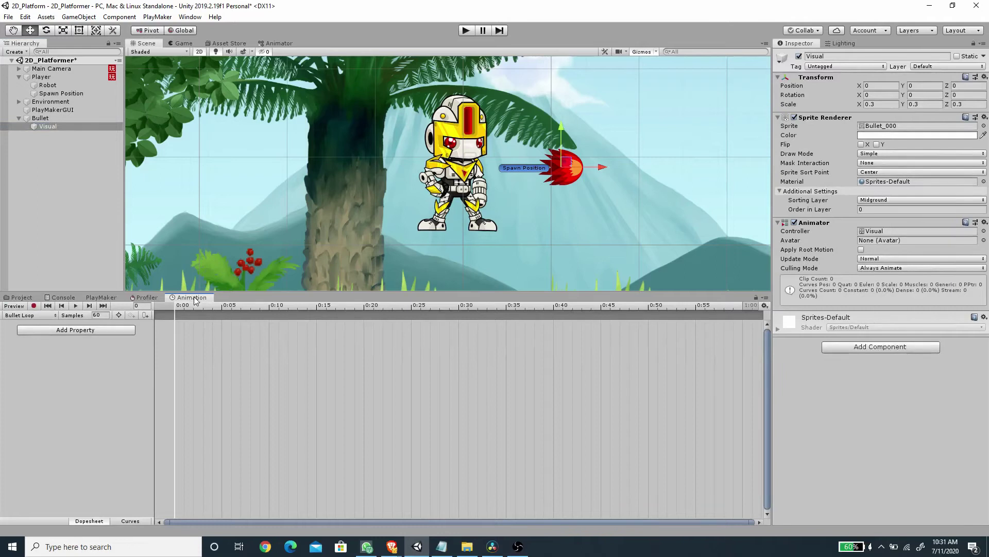
left_click_drag(191, 300, 762, 408)
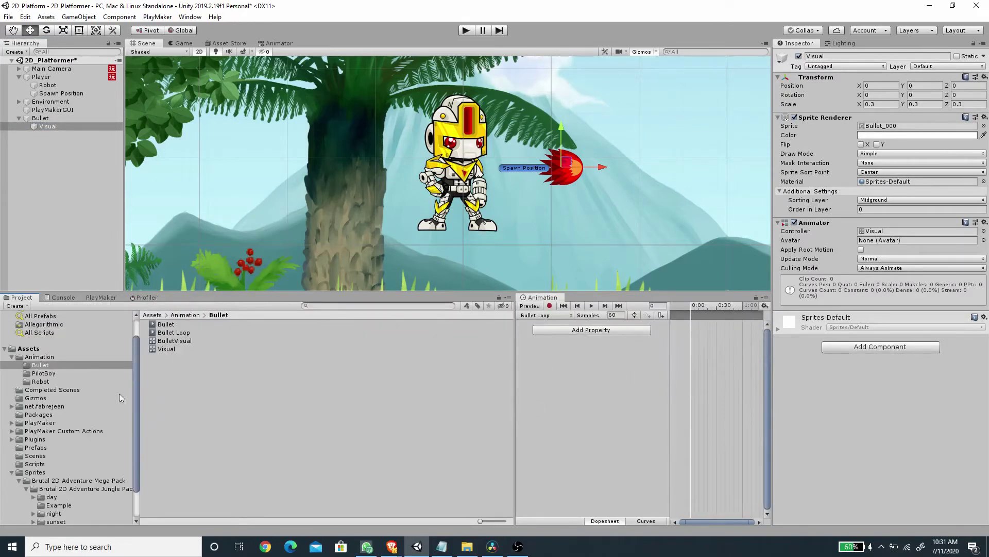
left_click_drag(515, 407, 376, 397)
Add the sprites Bullet_000 to Bullet_004 from Sprites/Robot/Objects as keyframes at the start of the Bullet Loop clip
scroll(69, 506, "down", 3)
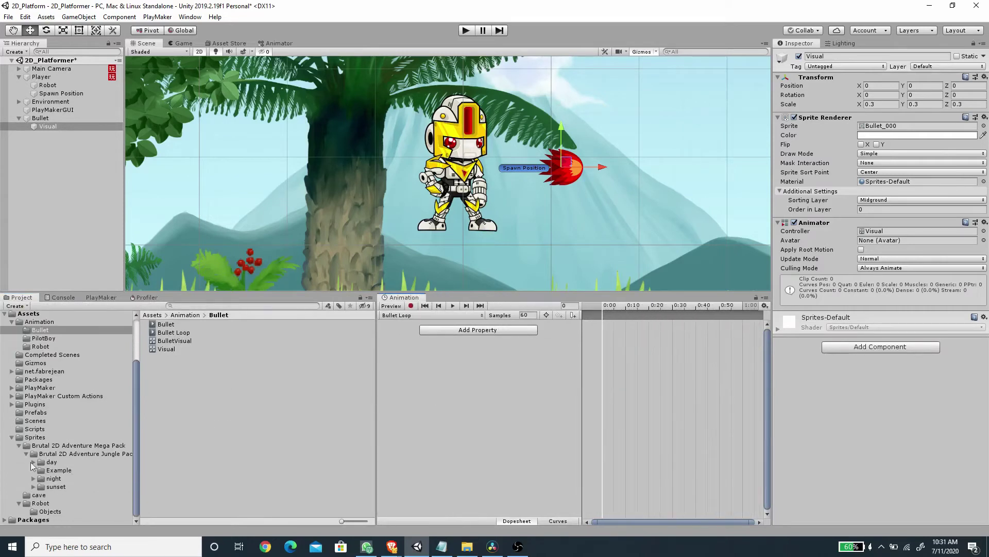
left_click(50, 512)
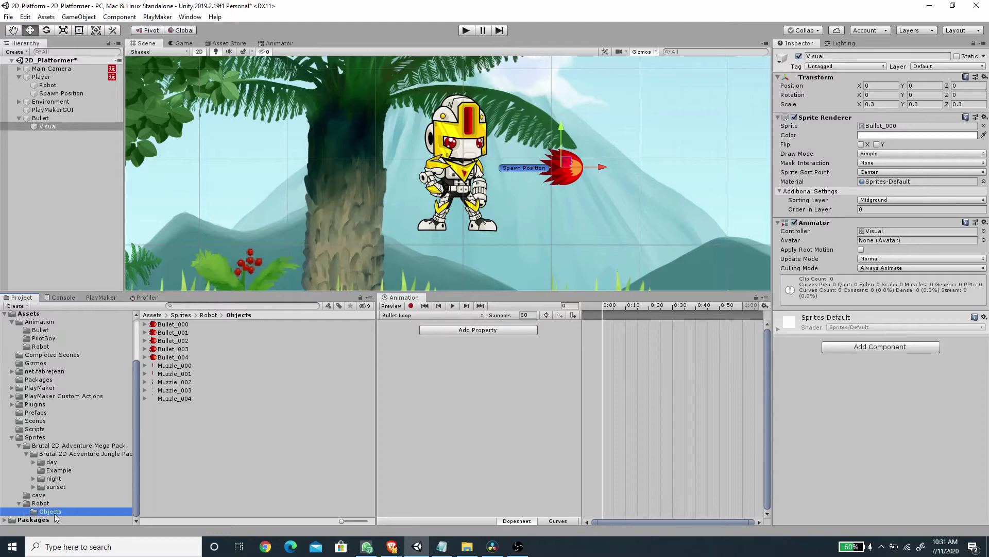
left_click(176, 324)
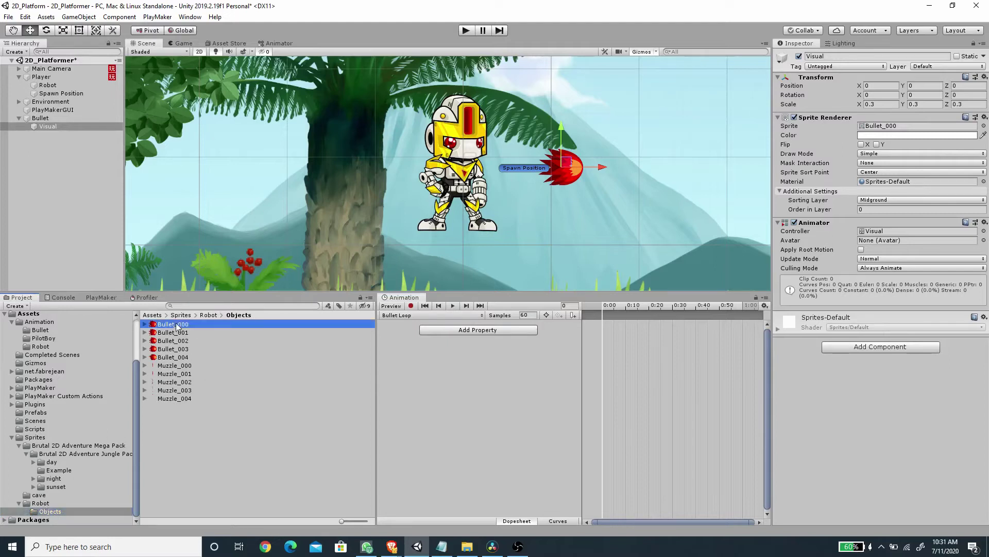
left_click(184, 358, "shift")
left_click_drag(173, 328, 608, 326)
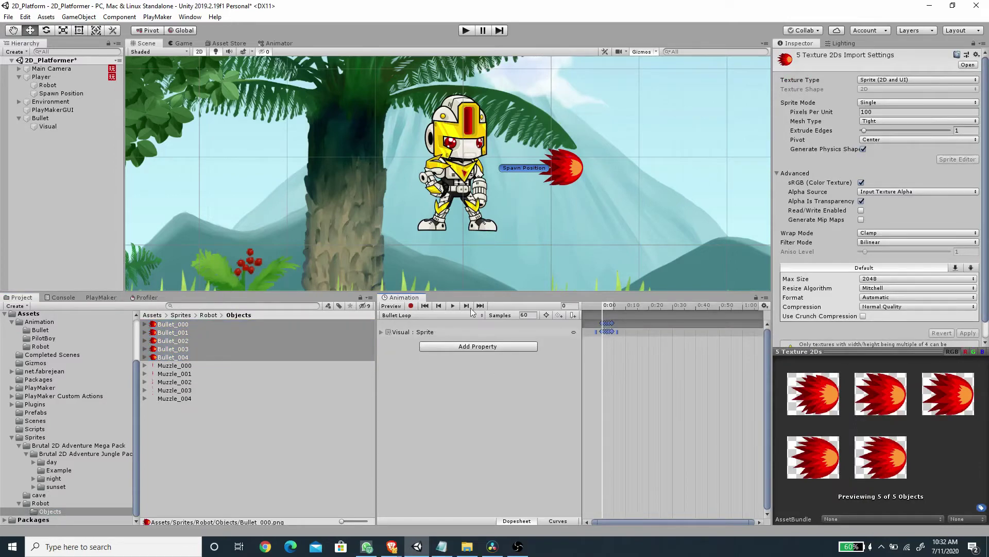
Preview the Bullet Loop animation and set its sample rate to 20
left_click(452, 306)
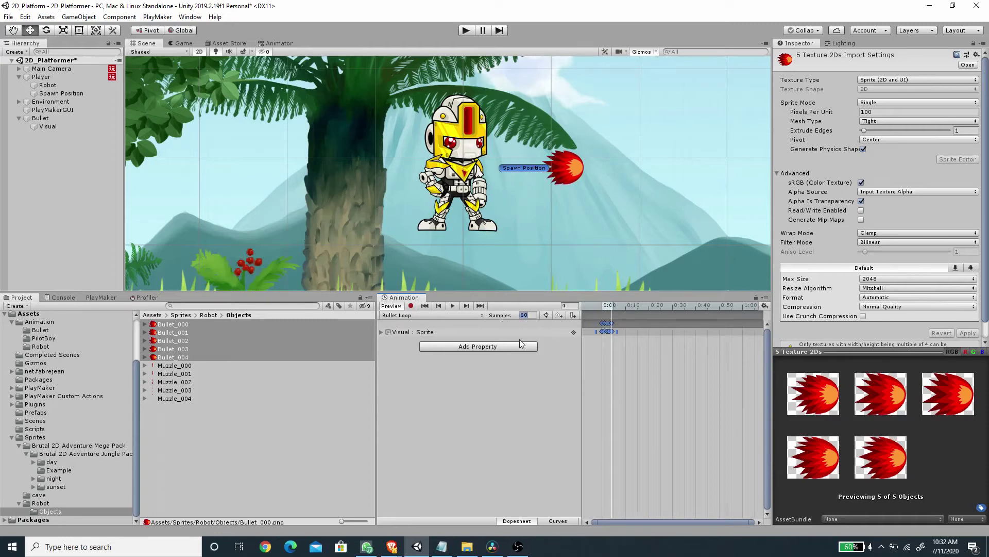
type("20")
key("Return")
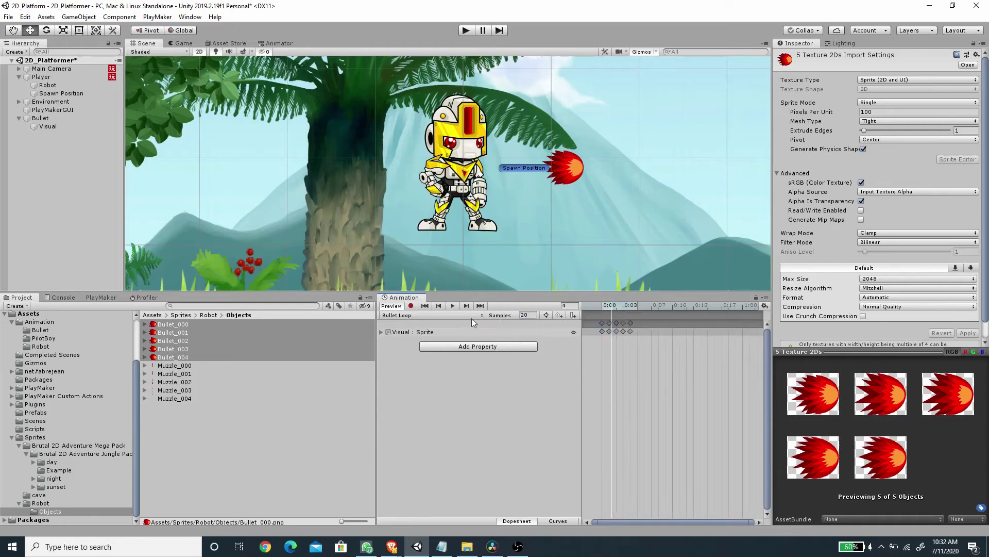
left_click(764, 306)
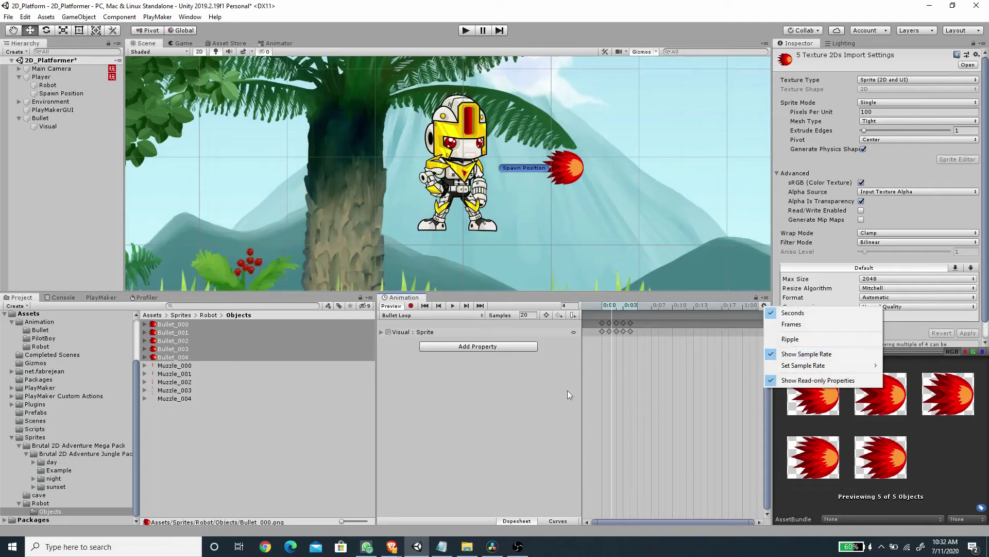
left_click(589, 395)
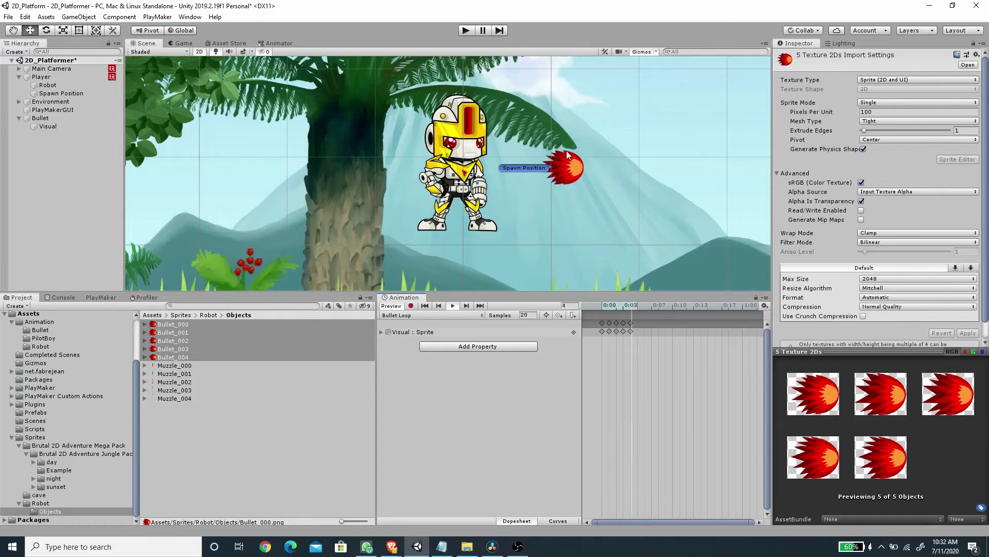
Check the Bullet Loop clip's Loop Time setting and dock the Animation window back into the Project window's group
left_click(40, 330)
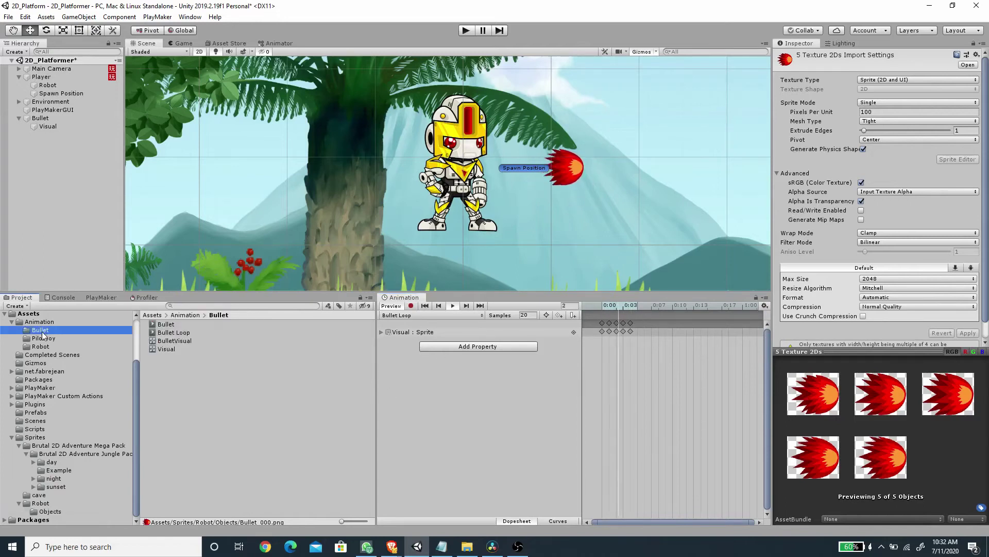
left_click(170, 333)
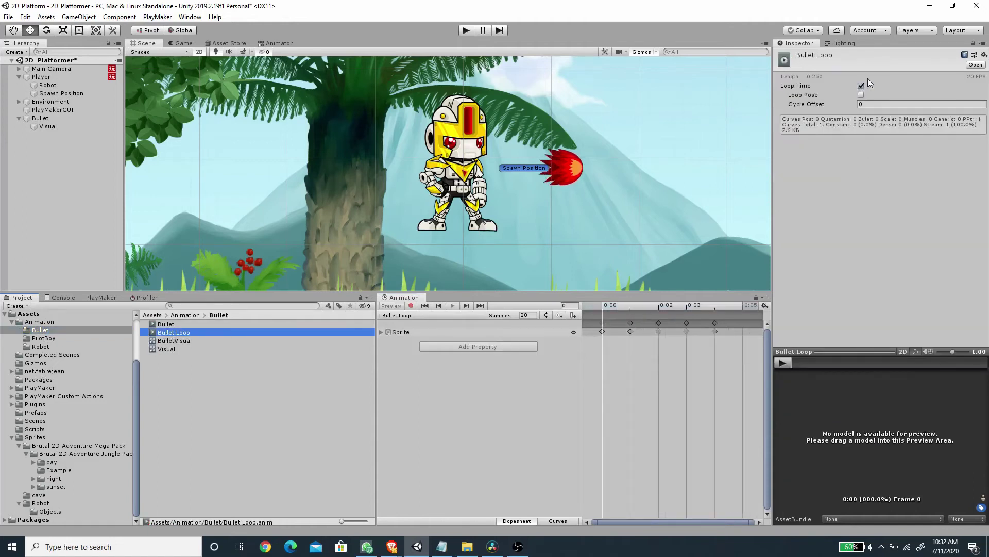
left_click_drag(403, 297, 181, 308)
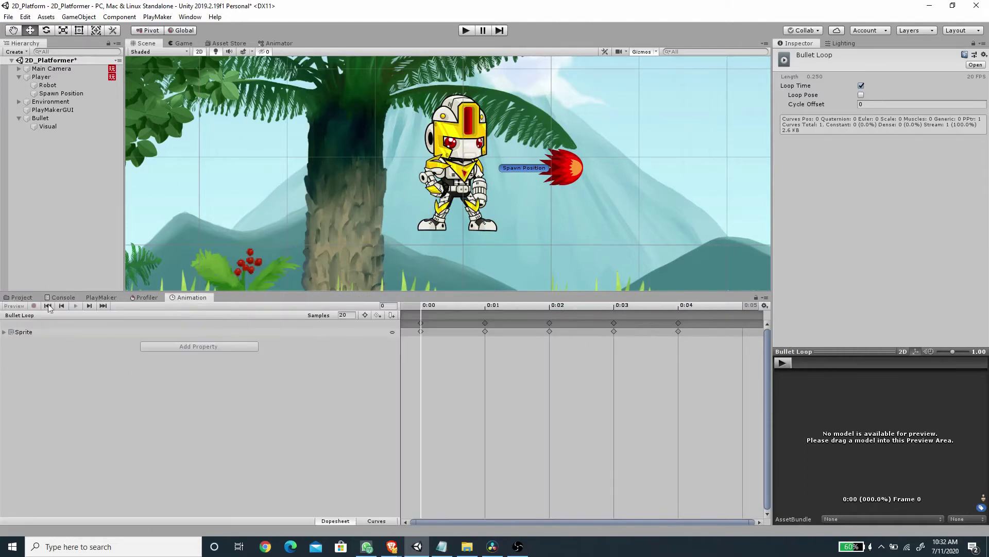
left_click(21, 298)
Add a Circle Collider 2D to the Bullet object with radius 0.2 and make it a trigger
left_click(40, 118)
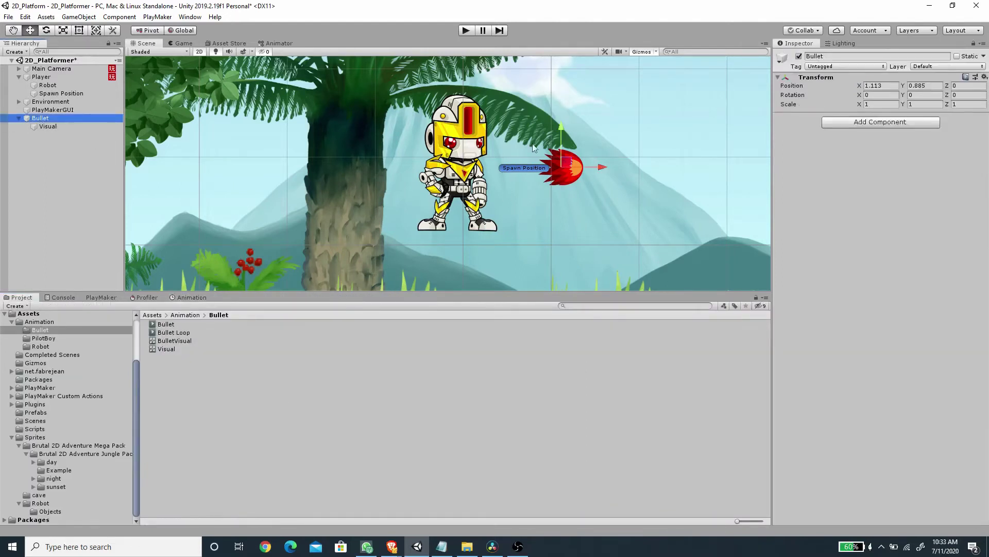
left_click(845, 124)
type("circl")
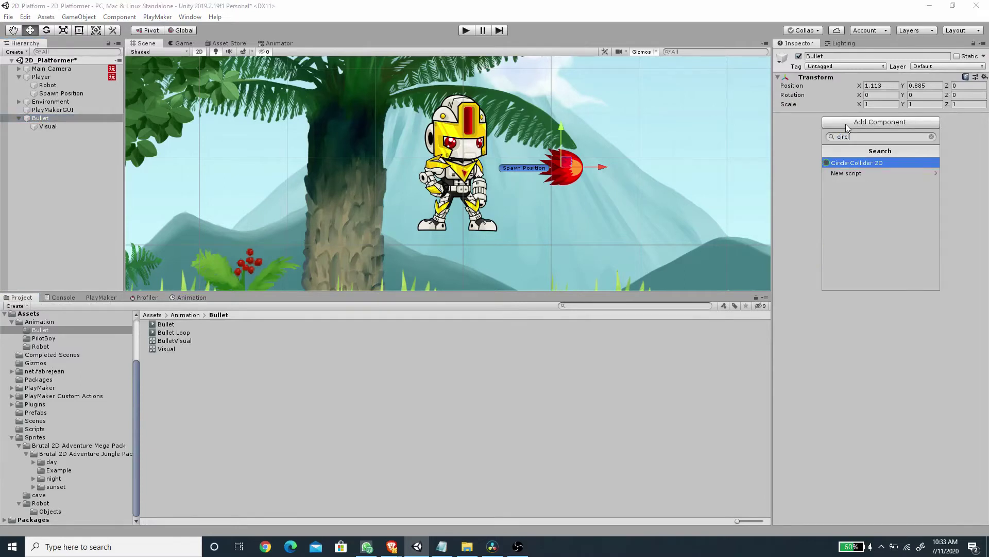
key("Return")
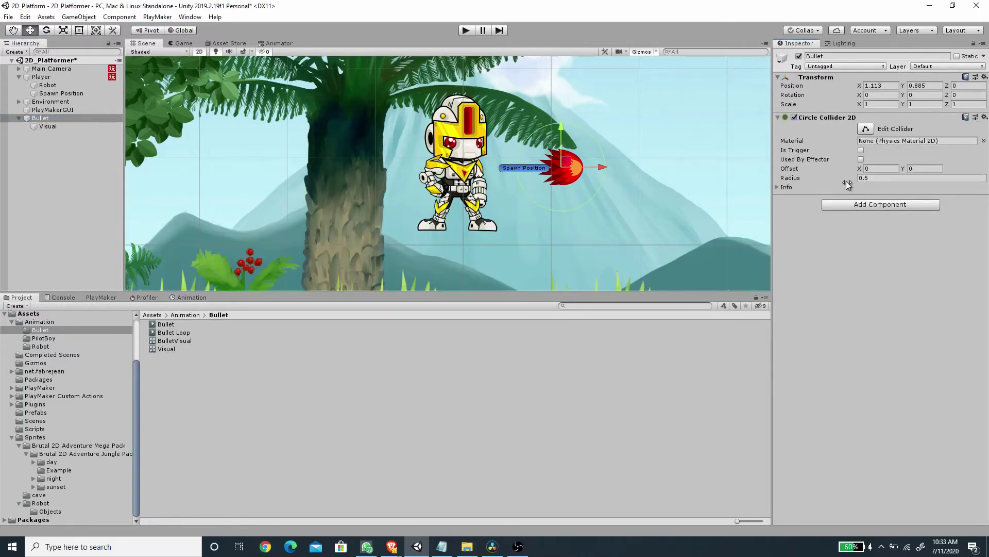
left_click_drag(847, 178, 840, 178)
left_click(861, 150)
Add a Rigidbody 2D to Bullet with gravity scale 0 and save the scene
left_click(854, 205)
type("rigid")
key("Return")
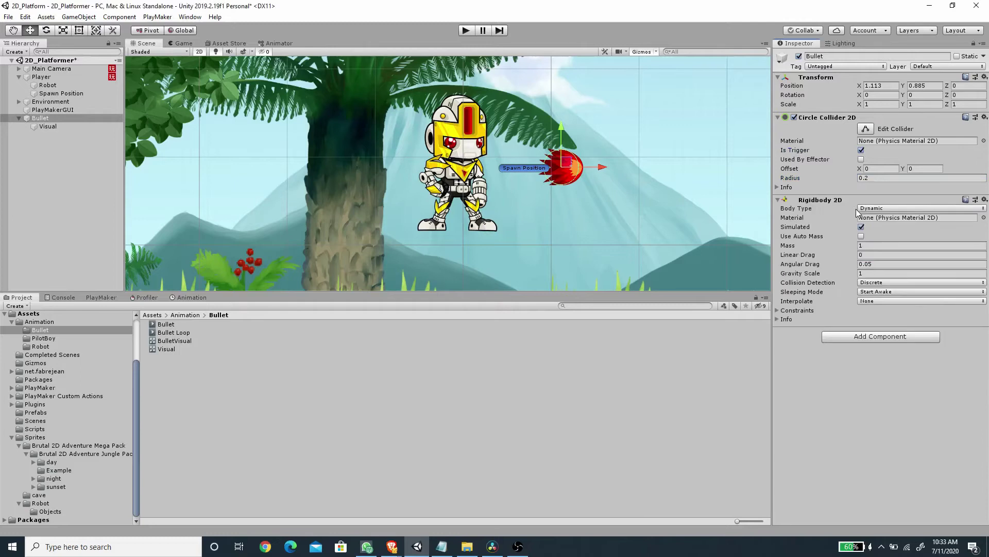
left_click(870, 274)
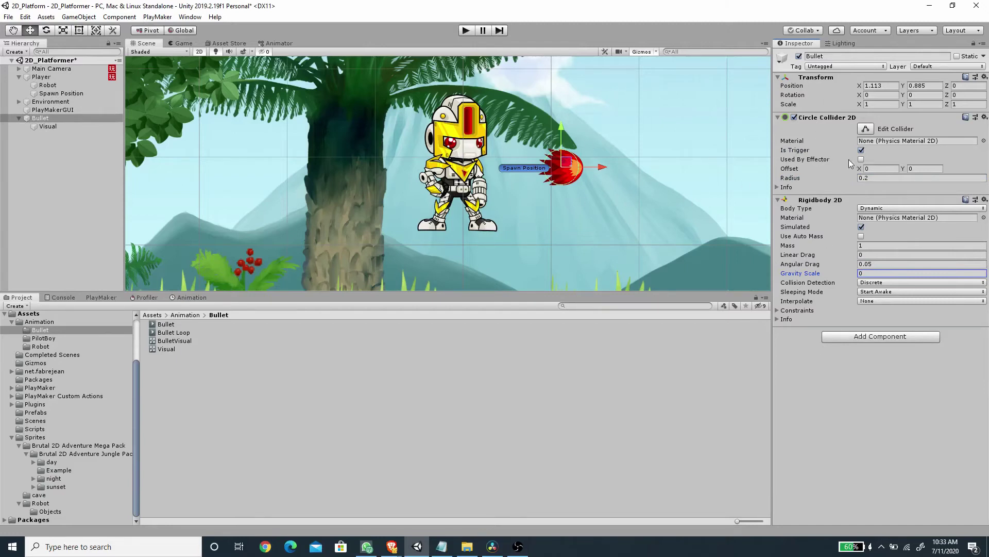
key("ctrl+s")
Add a PlayMaker FSM to the Bullet object and name it Bullet
left_click(48, 118)
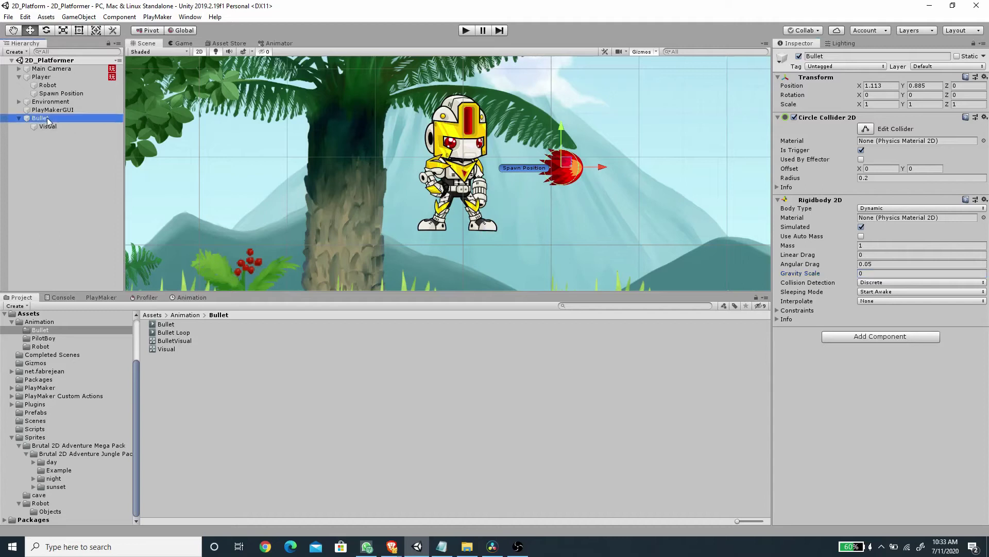
left_click(100, 297)
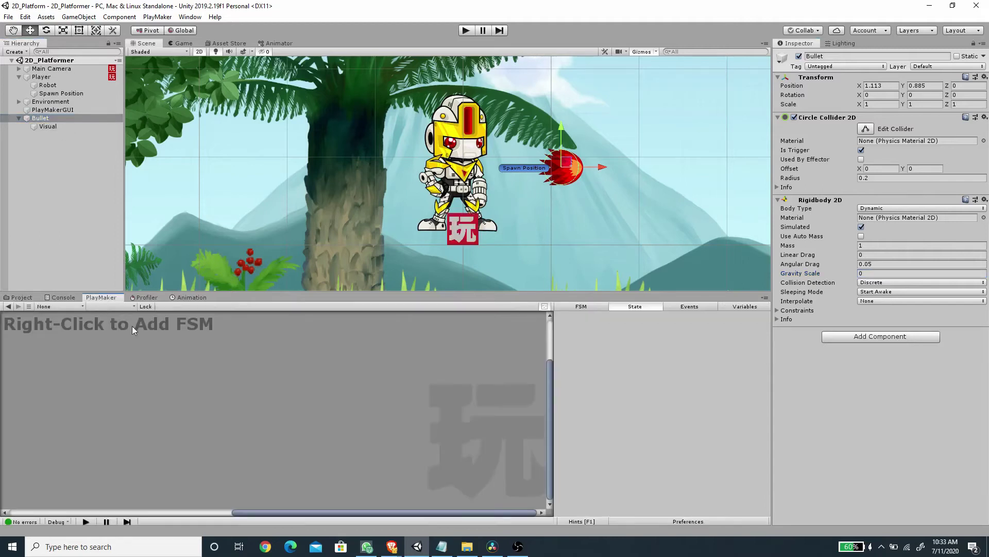
right_click(267, 404)
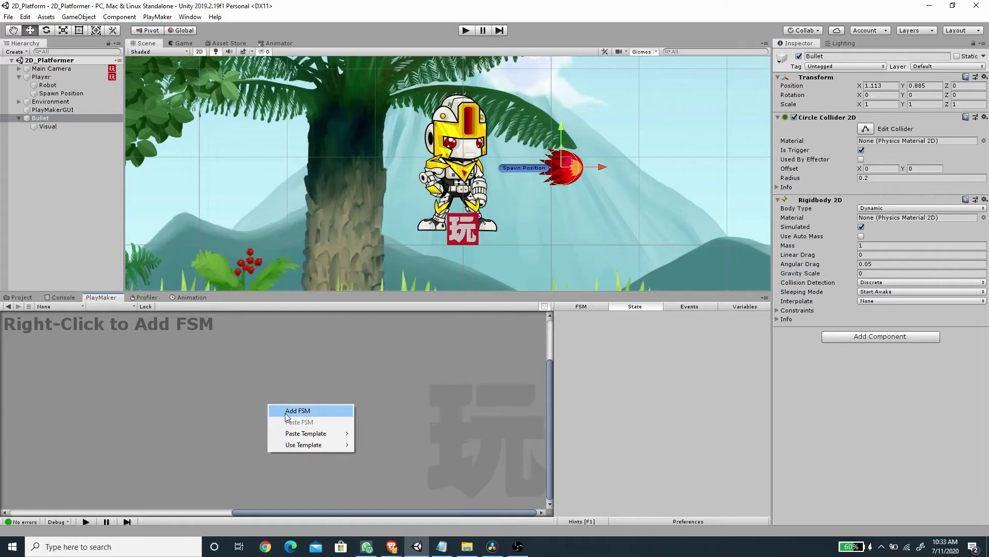
left_click(287, 411)
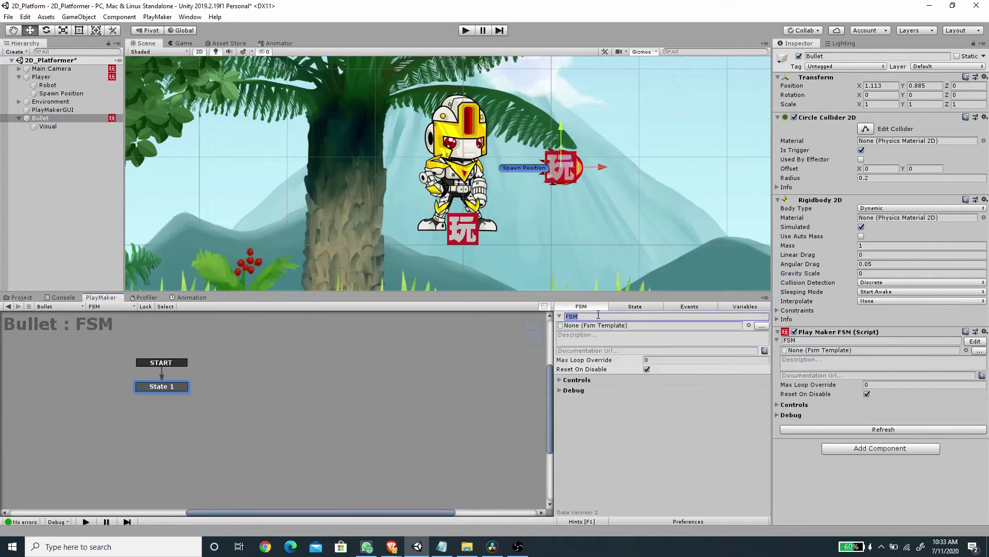
type("Bullet")
Rename the Bullet FSM's first state as Move Bullet
left_click(647, 306)
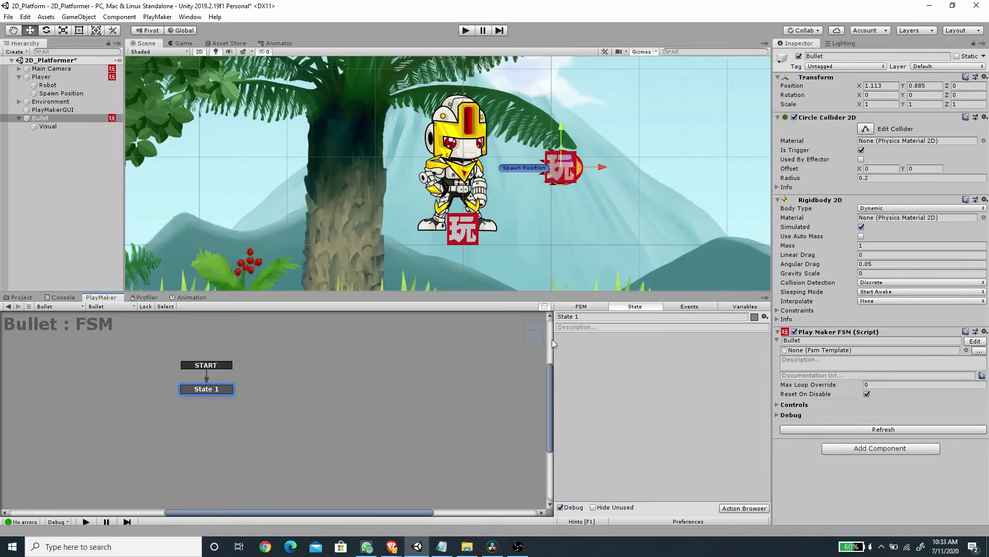
left_click(647, 316)
type("Mo")
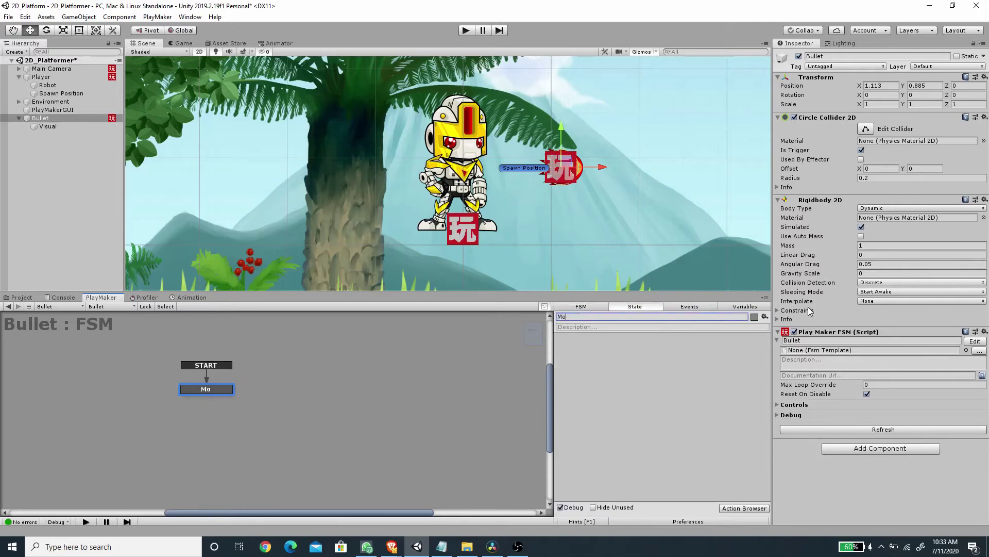
type("ve Bullet")
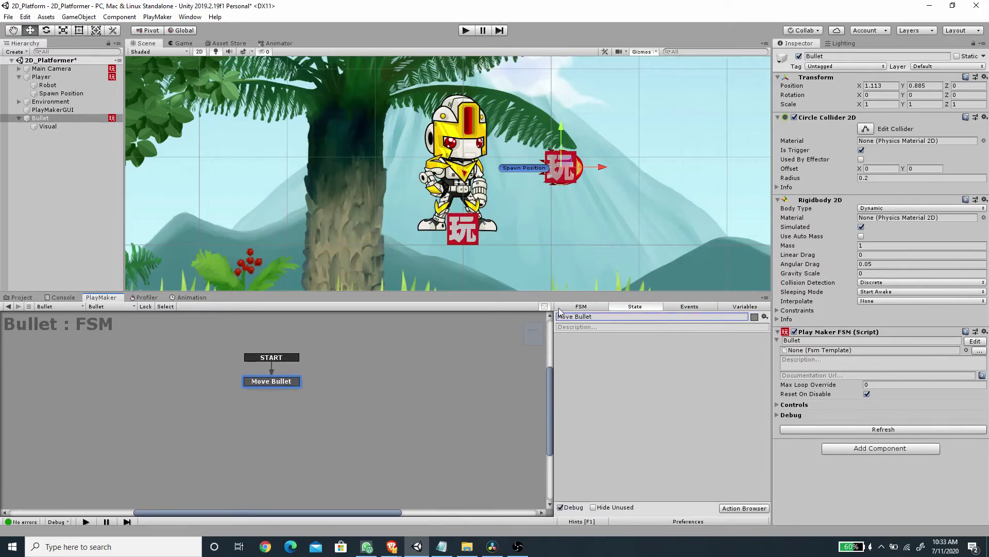
Add two float variables named Speed and Direction to the Bullet FSM
left_click(753, 307)
left_click(638, 498)
type("Speed")
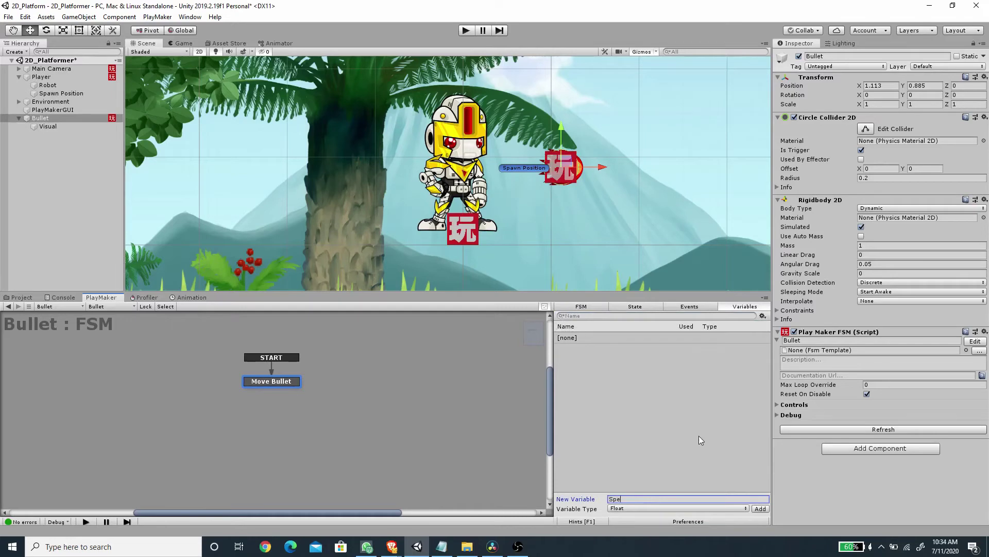
key("Return")
left_click(693, 466)
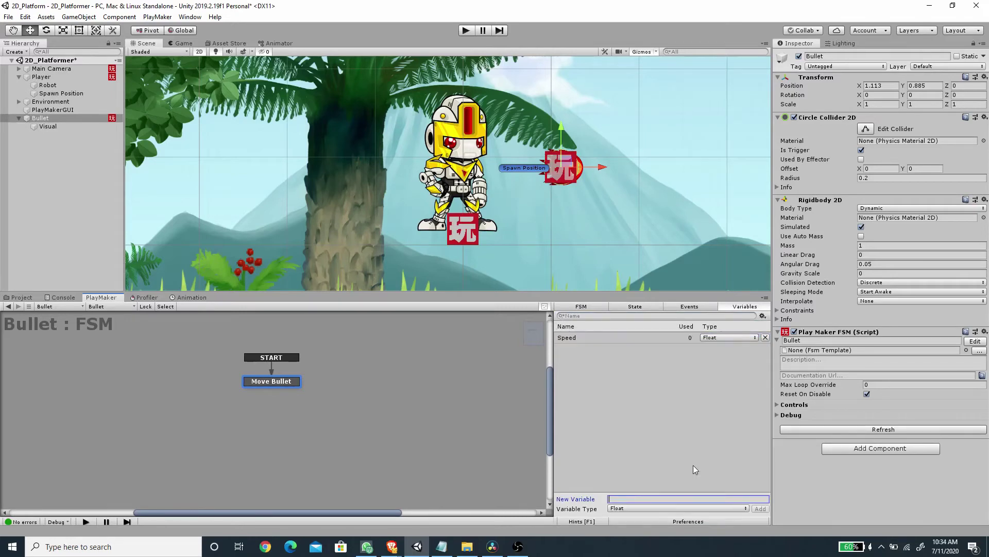
type("Direction")
key("Return")
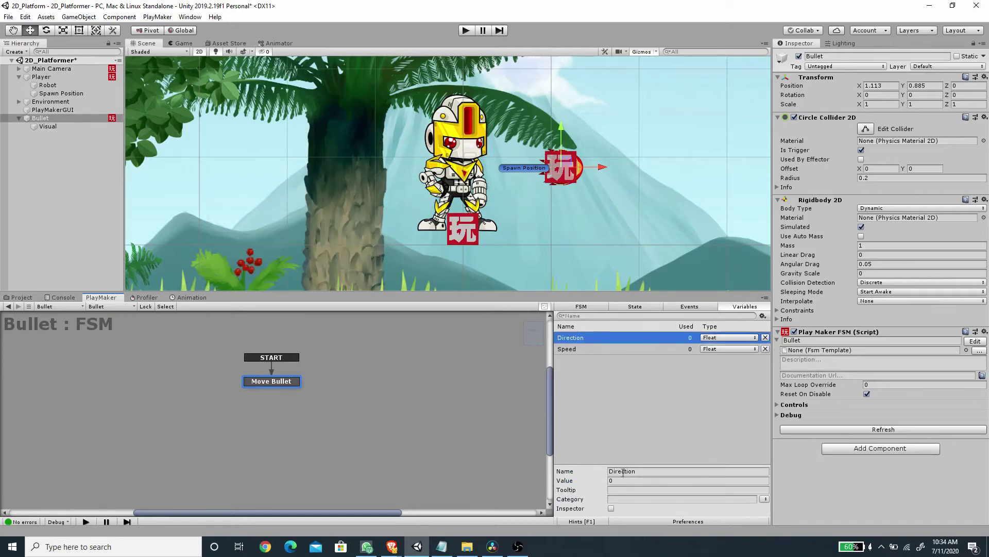
Set the Direction variable's value to 1 and the Speed variable's value to 7
left_click(623, 481)
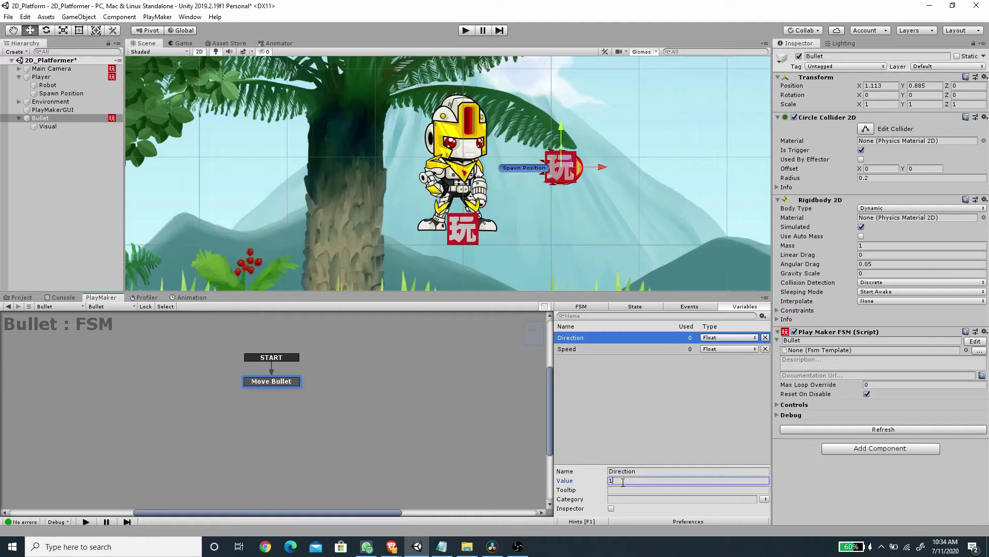
left_click(585, 348)
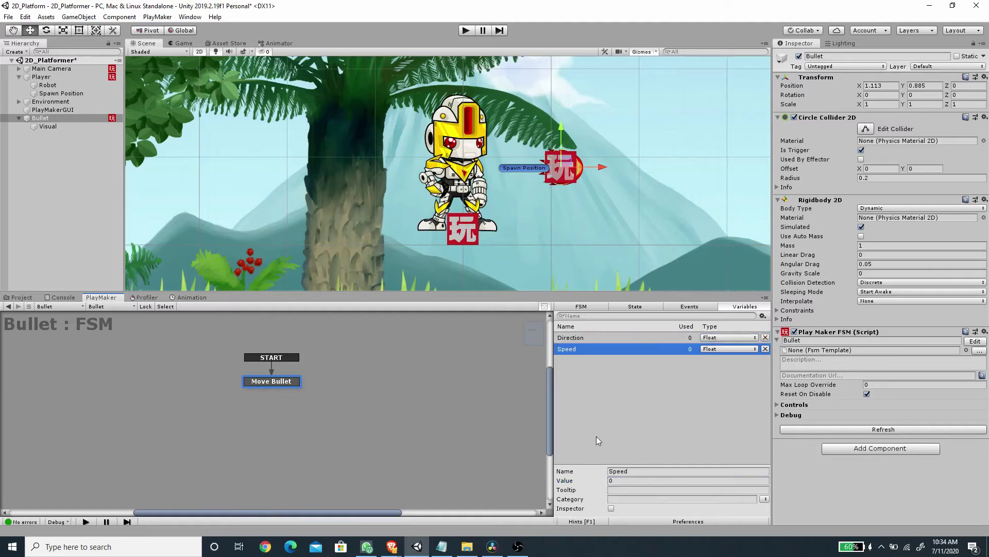
left_click(627, 481)
type("7")
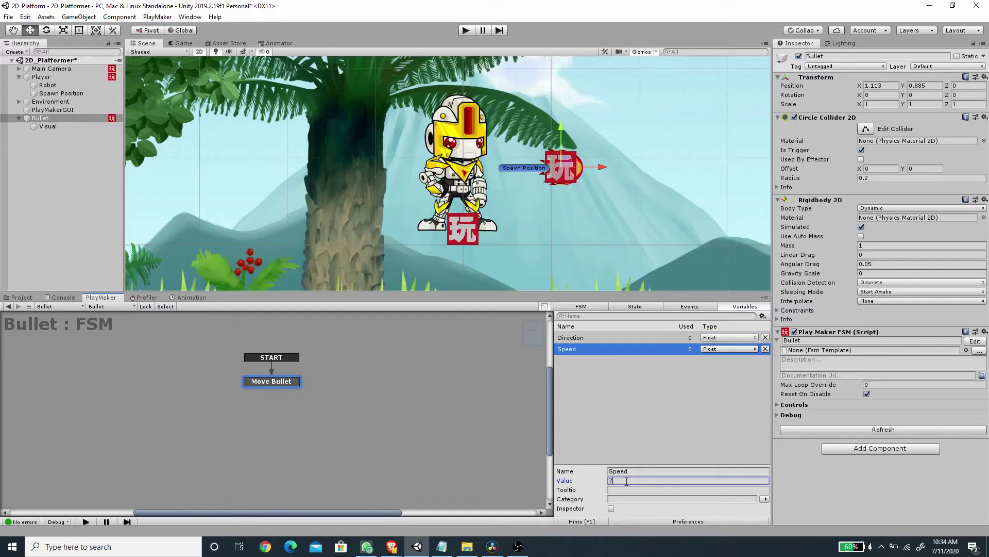
left_click(569, 338)
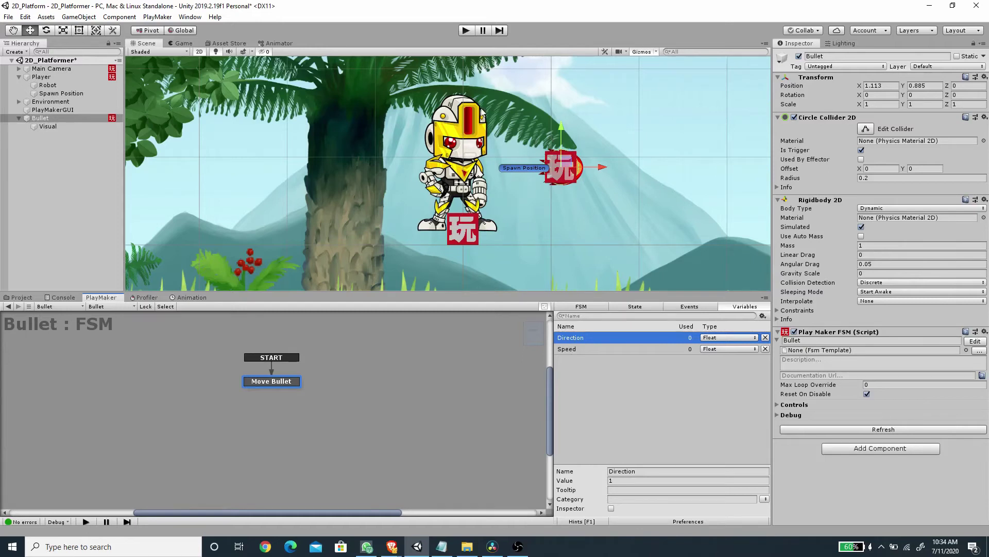
Add a Float Multiply action to the Move Bullet state that multiplies Speed by Direction
left_click(636, 307)
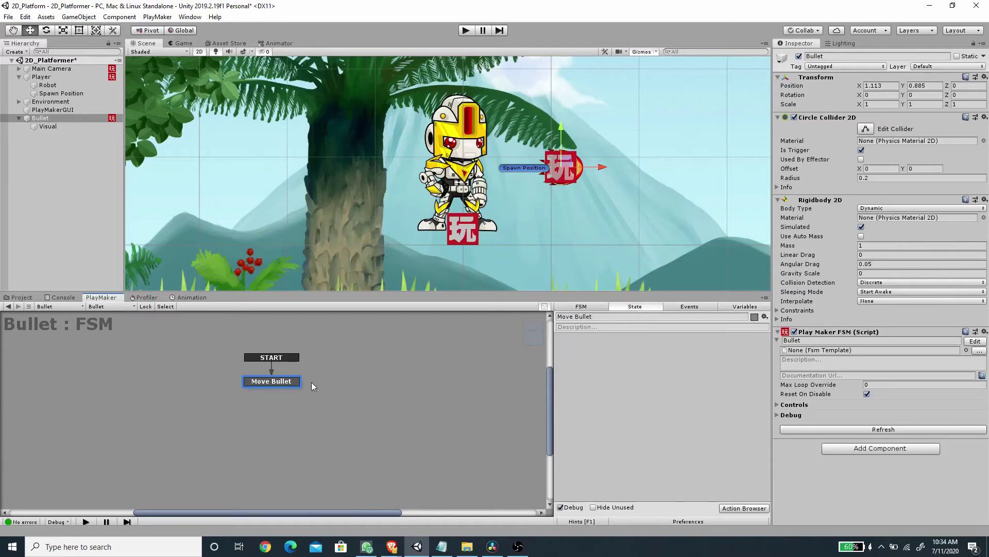
left_click(743, 508)
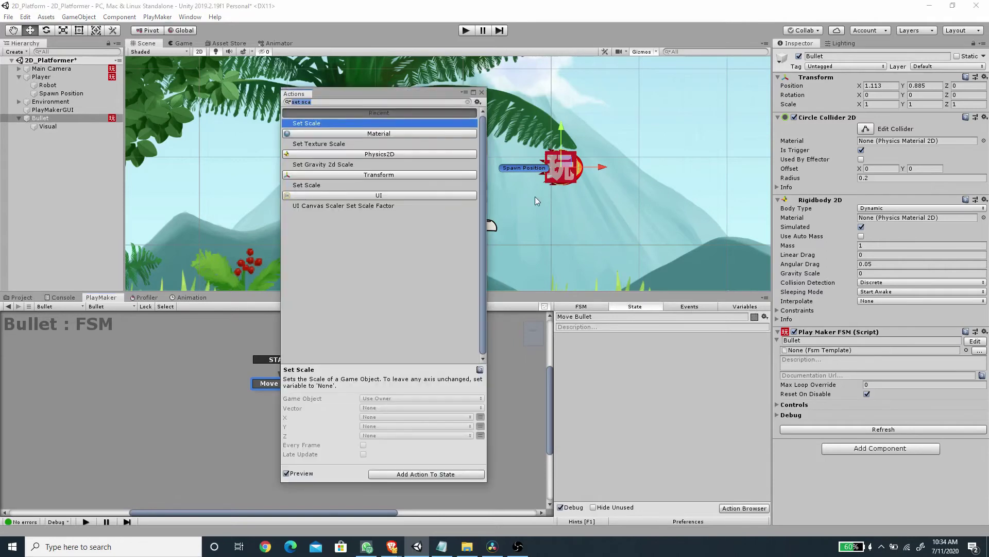
type("float mult")
key("Return")
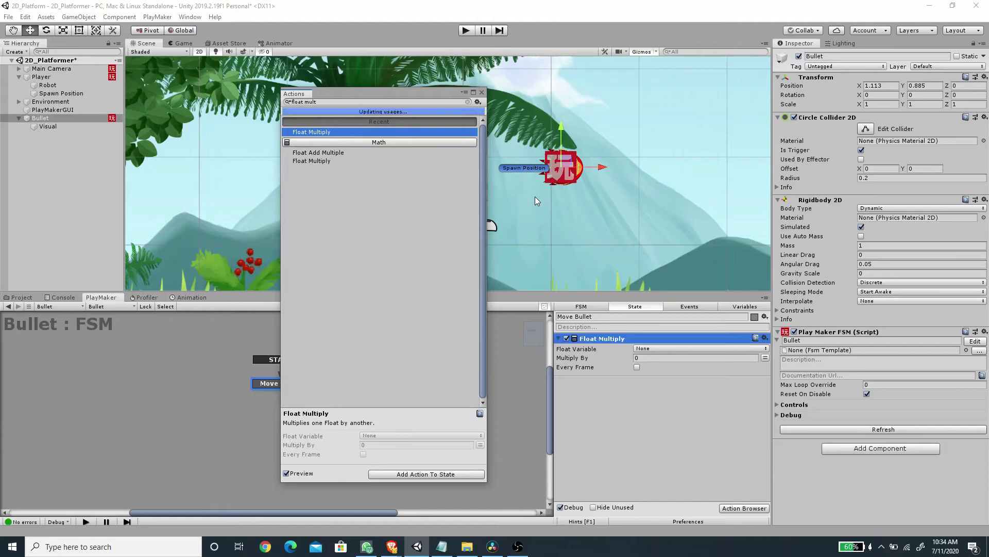
left_click(650, 349)
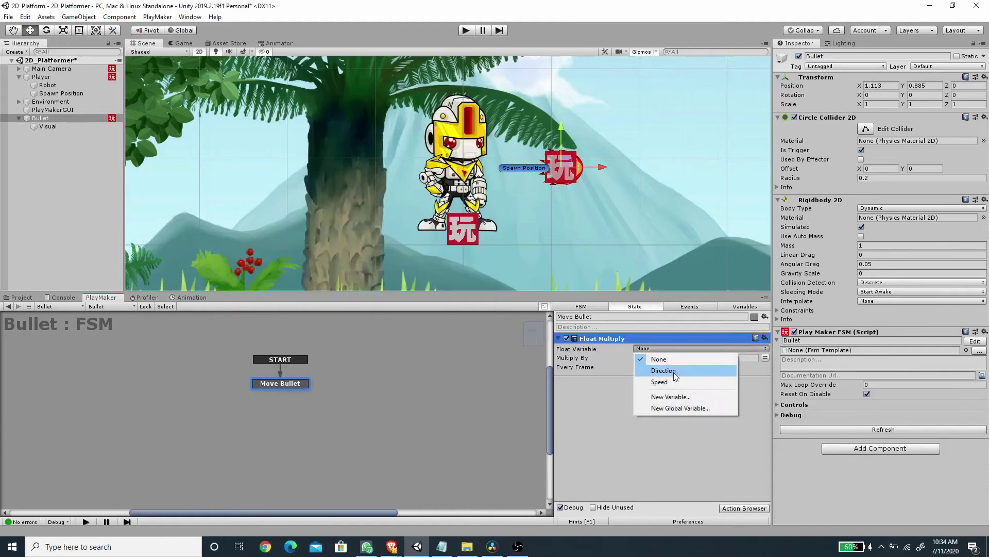
left_click(651, 383)
left_click(766, 367)
left_click(680, 366)
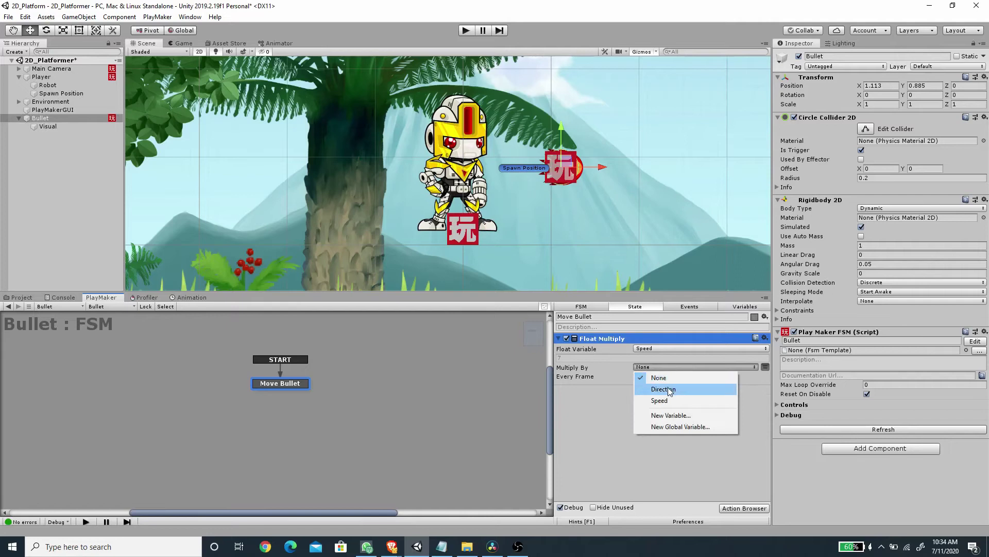
left_click(670, 389)
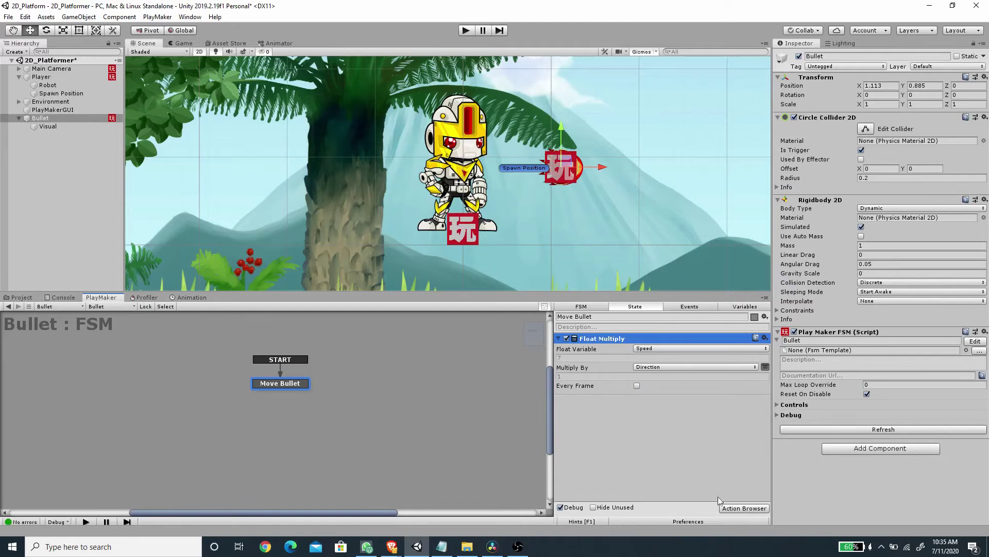
Add a Set Velocity 2d action with Vector set to None and X set to Speed, running every frame
left_click(727, 508)
type("set vel")
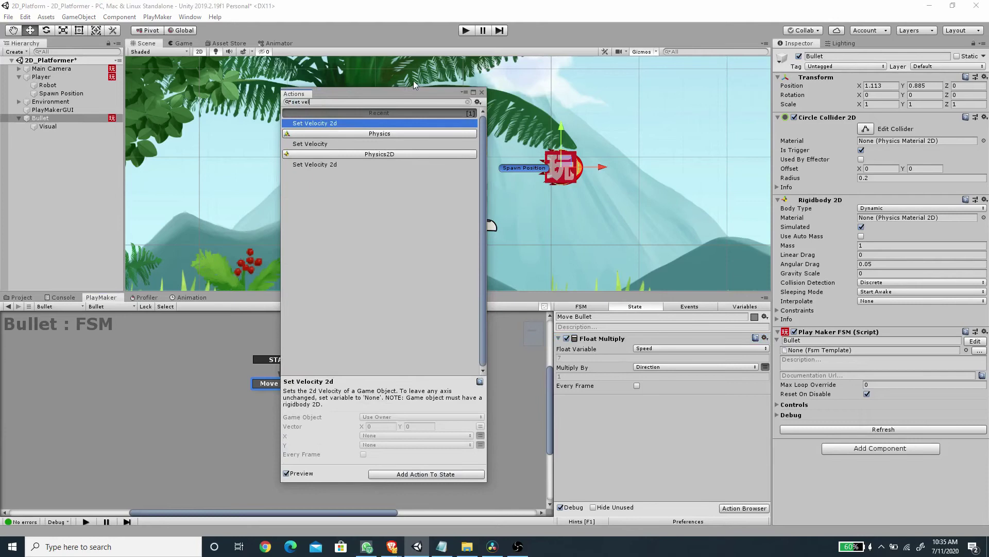
key("Return")
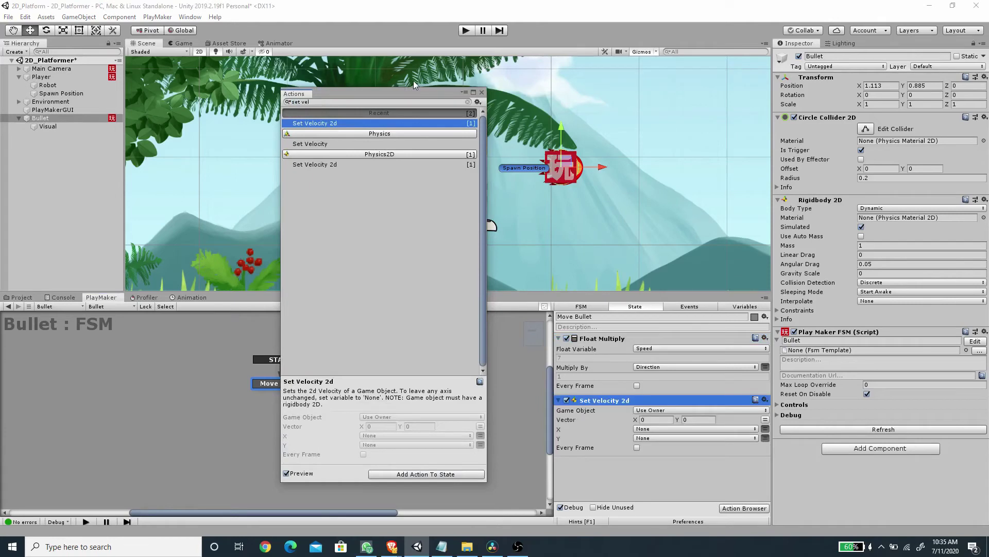
left_click(482, 92)
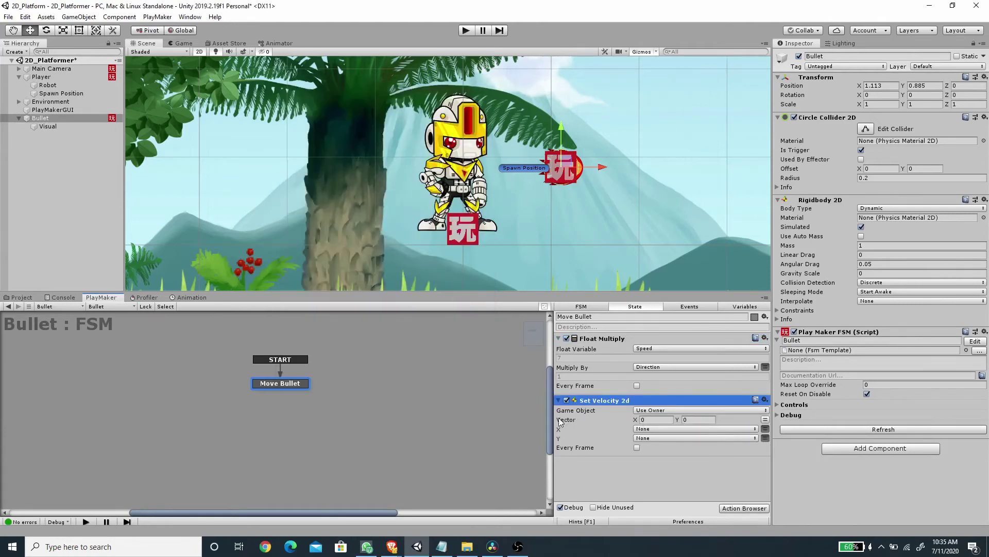
left_click(765, 420)
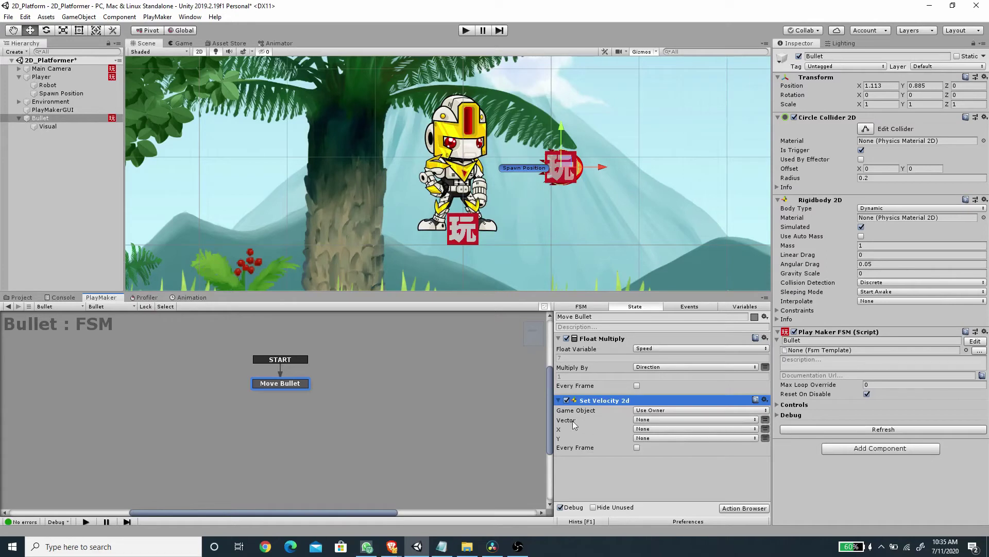
left_click(651, 428)
left_click(662, 464)
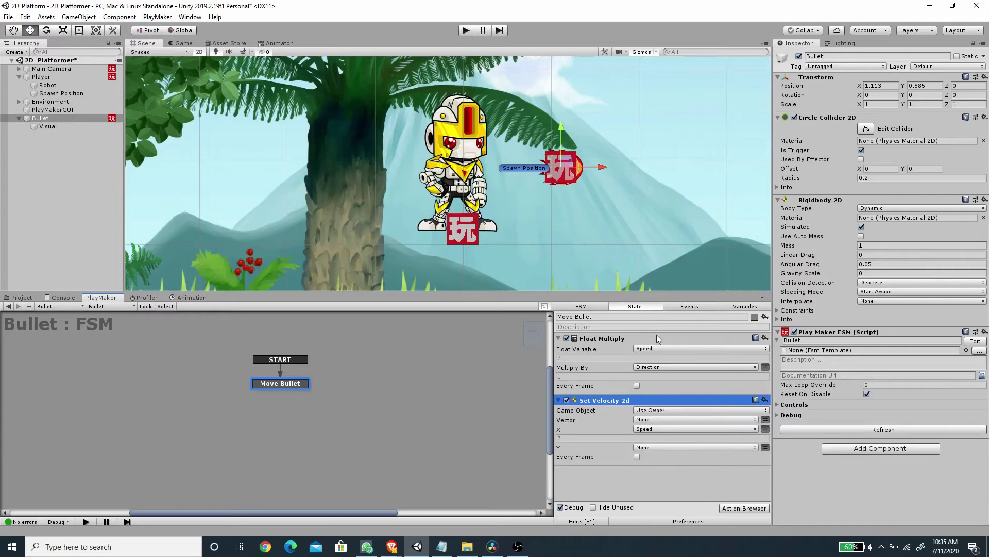
left_click(637, 456)
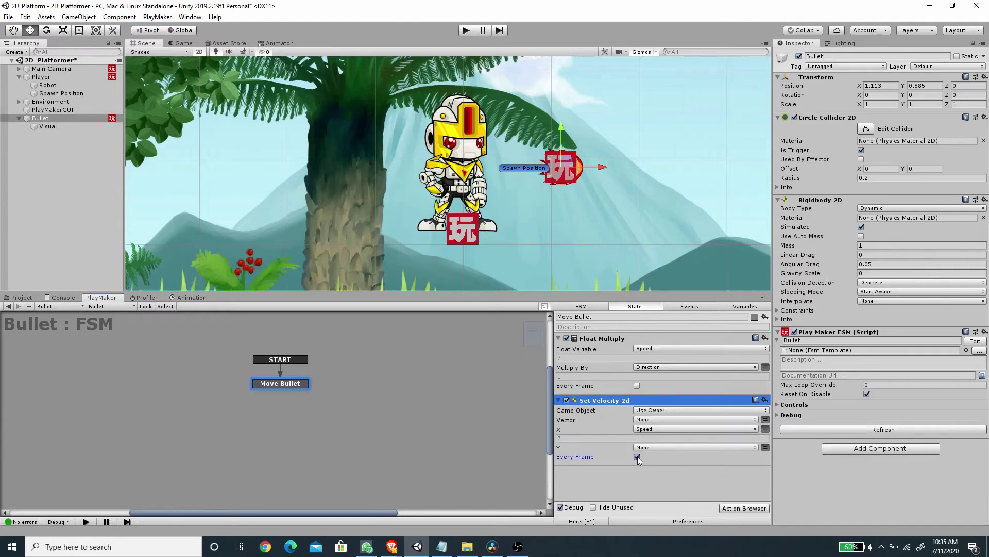
left_click(558, 400)
left_click(559, 339)
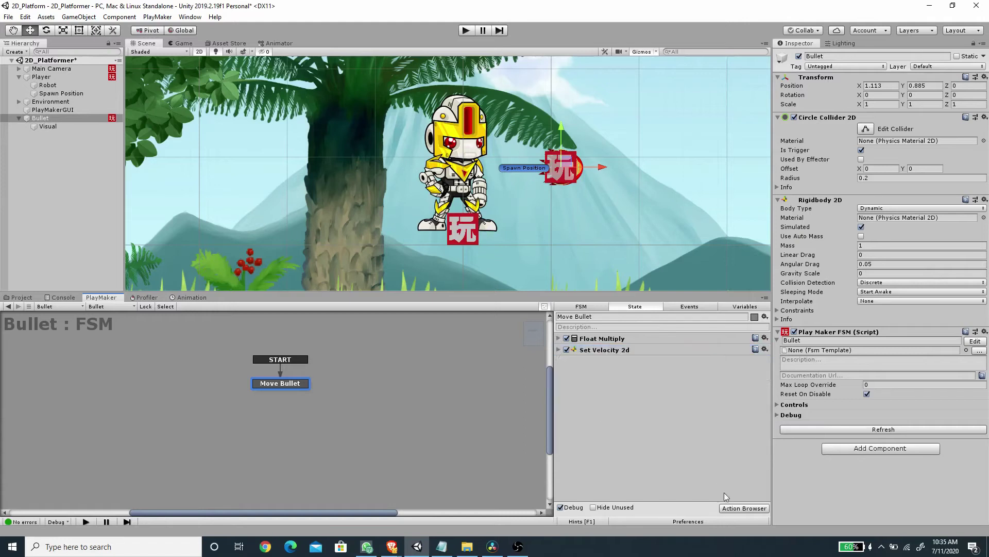
Add a Wait action to the Move Bullet state after Set Velocity 2d
left_click(731, 508)
type("wait")
key("Return")
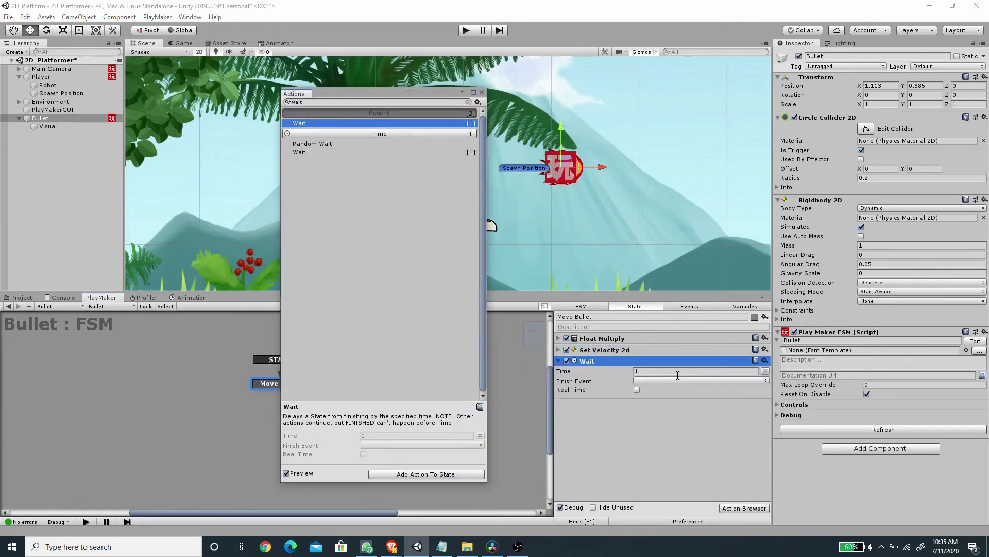
left_click(253, 376)
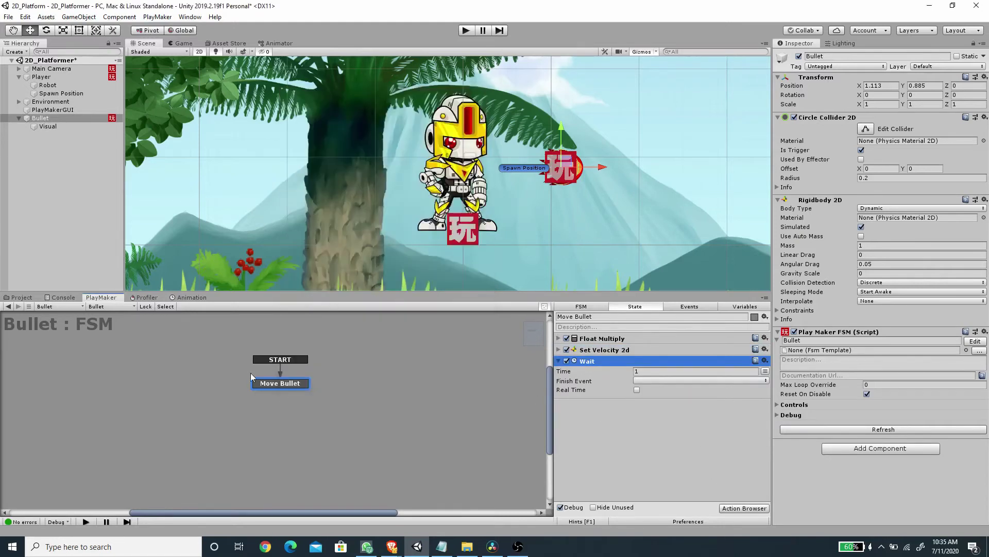
Create a DESTROY event in the Bullet FSM and assign it as the Wait action's finish event
left_click(699, 307)
left_click(618, 497)
type("DESTROY")
key("Return")
left_click(639, 306)
left_click(654, 379)
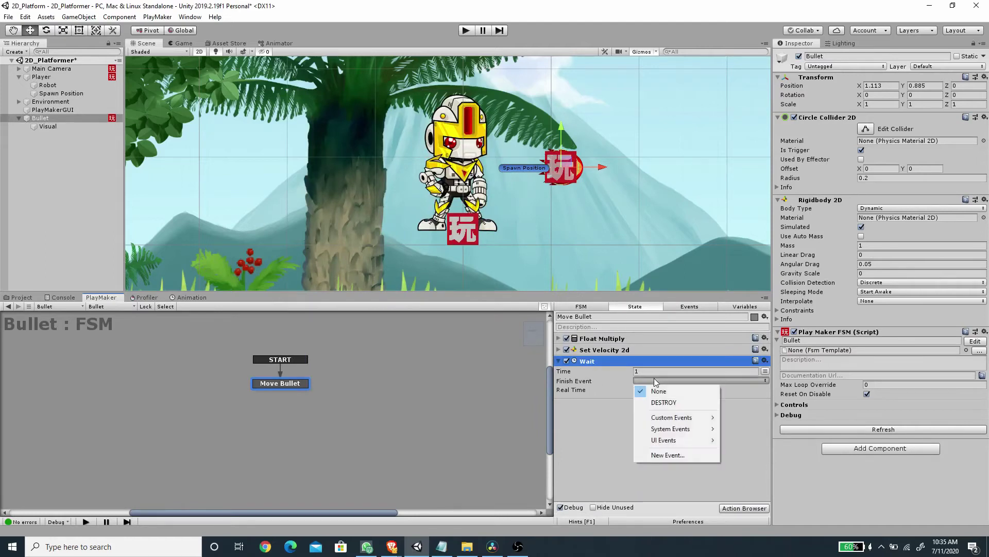
left_click(665, 403)
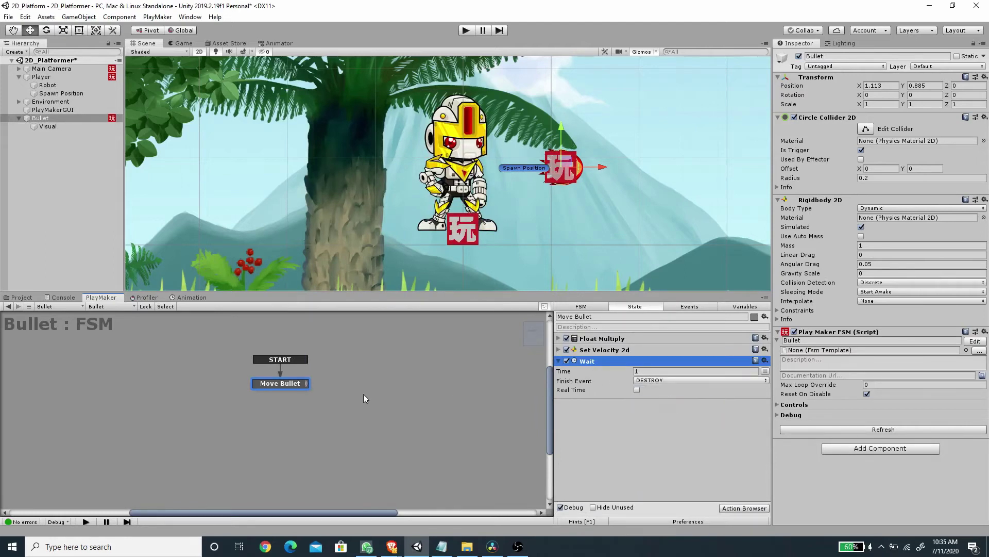
Add a DESTROY transition to the Move Bullet state
right_click(286, 383)
mouse_move(320, 388)
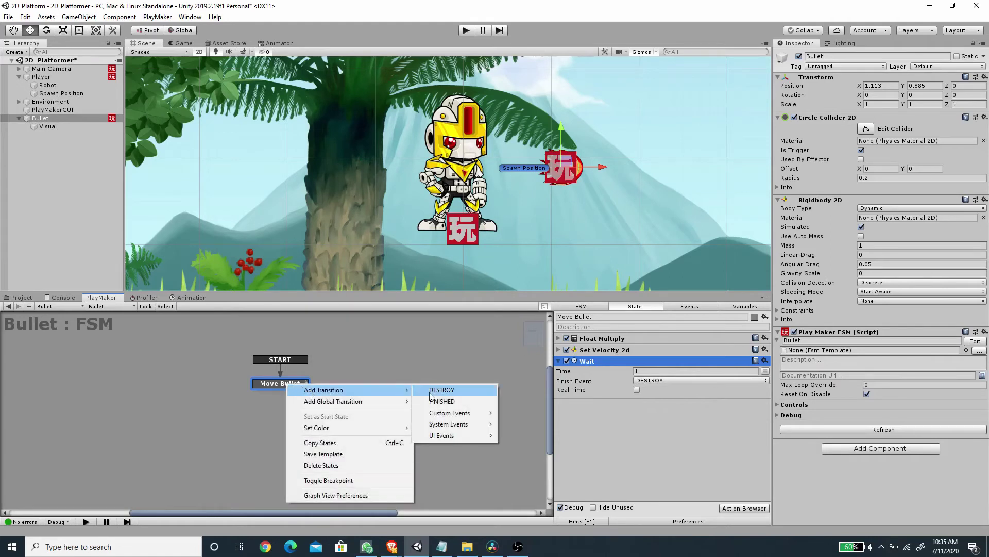
left_click(431, 391)
Add a new state below Move Bullet and name it Destroy Bullet
right_click(287, 416)
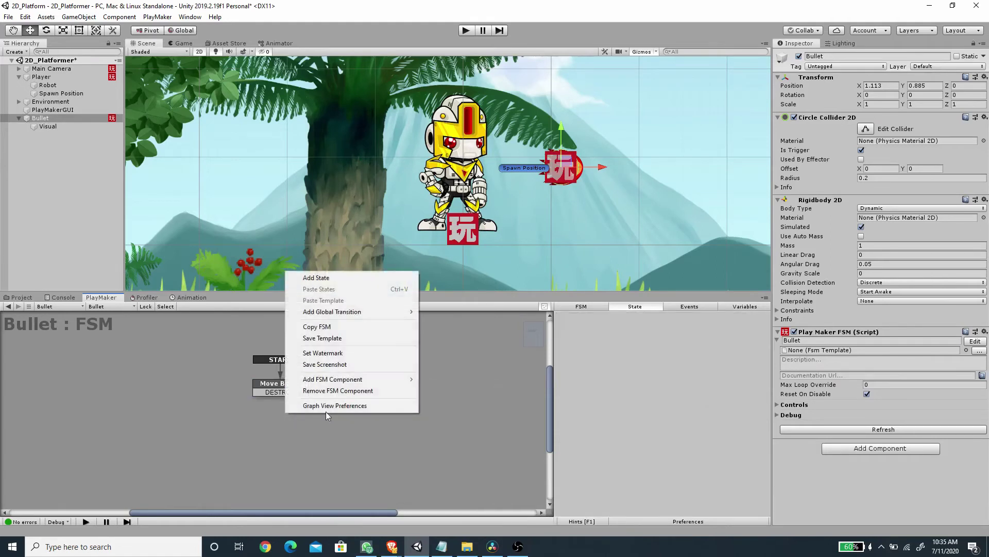
left_click(316, 278)
left_click_drag(314, 419, 288, 415)
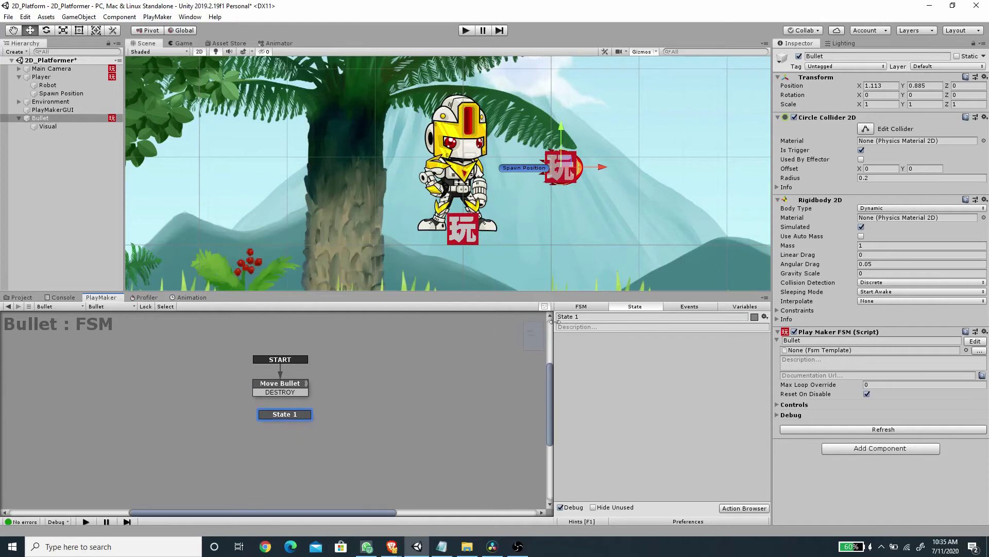
left_click(601, 316)
type("Destroy Bullet")
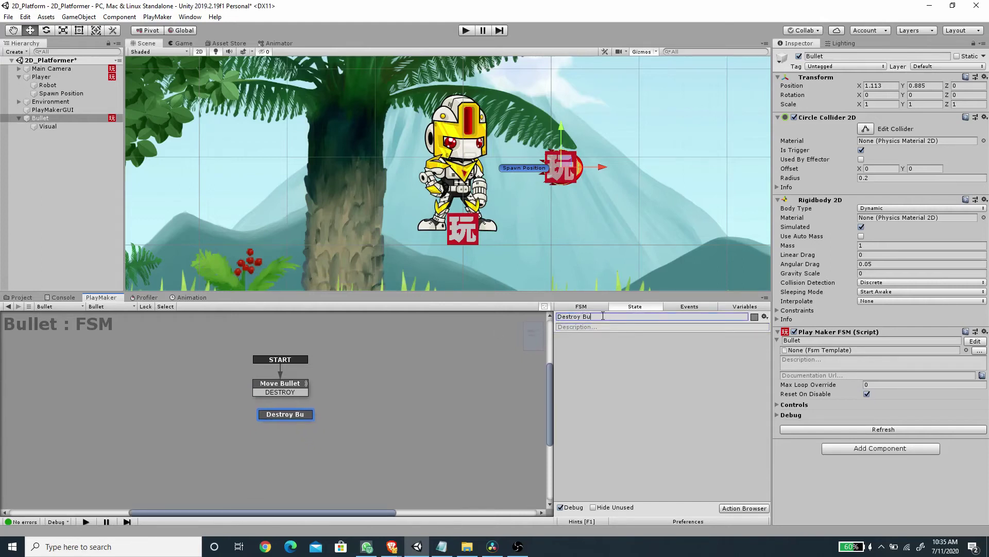
Add a Destroy Self action to the Destroy Bullet state
left_click(749, 509)
type("destro")
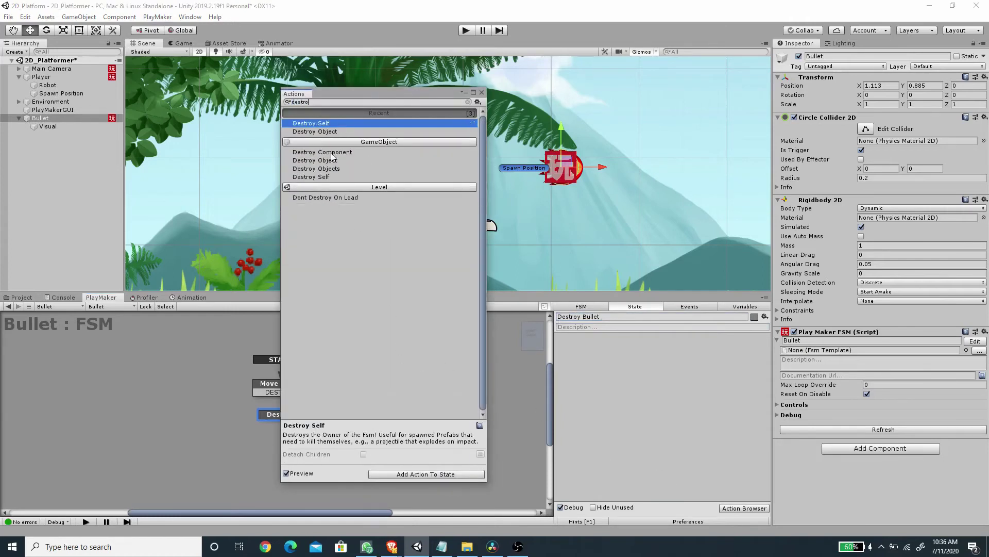
left_click(314, 177)
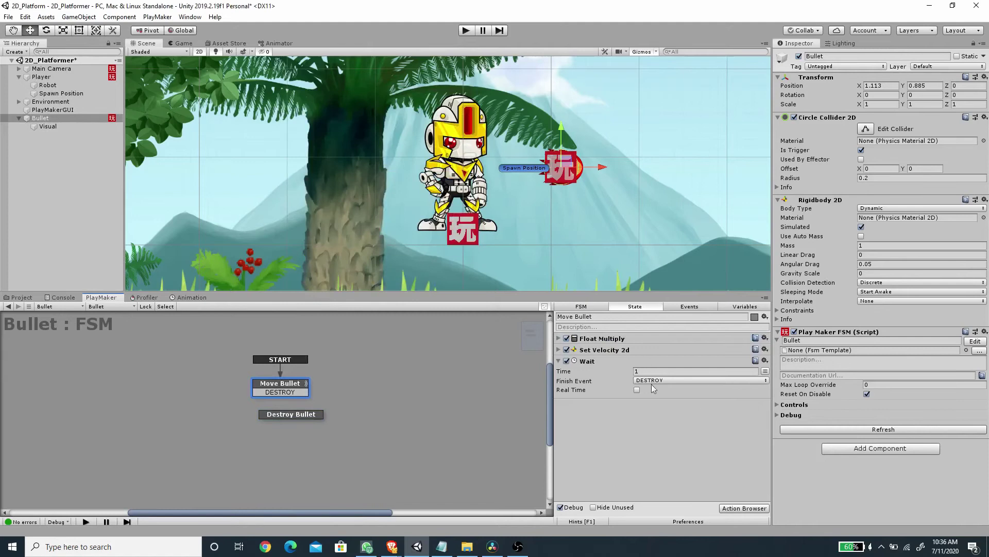
Set the Move Bullet state's Wait time to 2 and link its DESTROY transition to the Destroy Bullet state
left_click(658, 370)
type("2")
left_click_drag(291, 392, 304, 422)
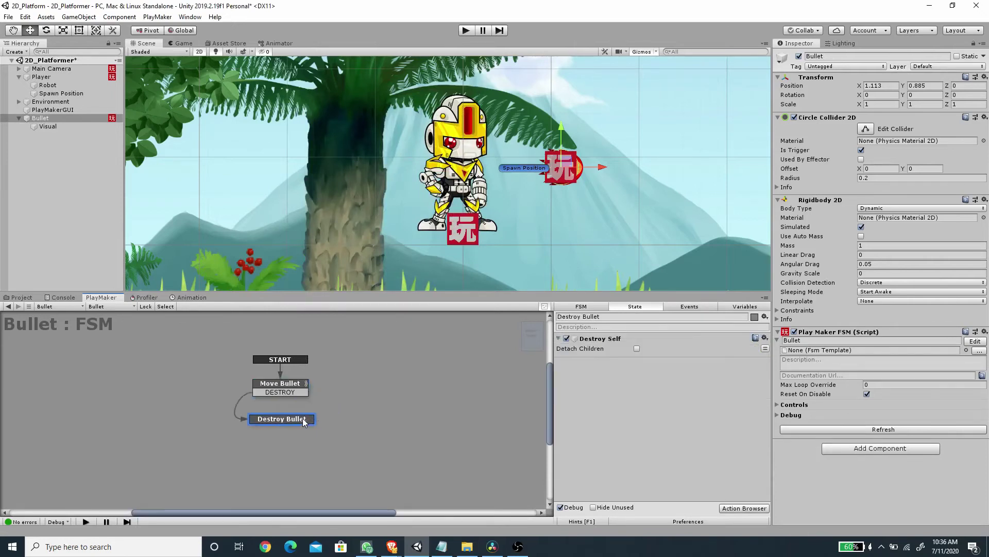
left_click(285, 384)
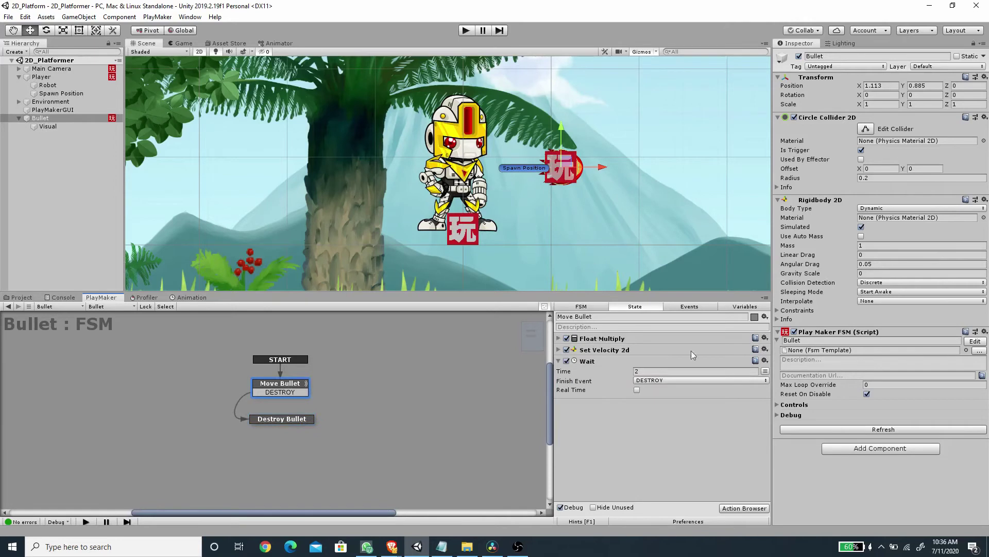
Rename the Bullet game object as Bullet Tut
left_click(21, 297)
left_click(846, 55)
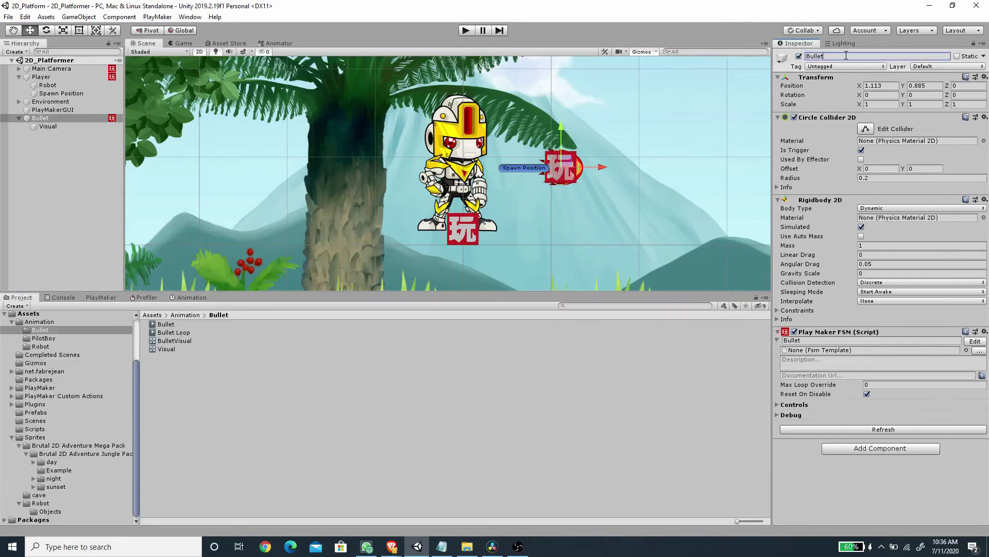
type("Tut")
key("Return")
Store the Bullet Tut game object as a prefab in the Prefabs folder and delete it from the scene
left_click(37, 413)
left_click(11, 438)
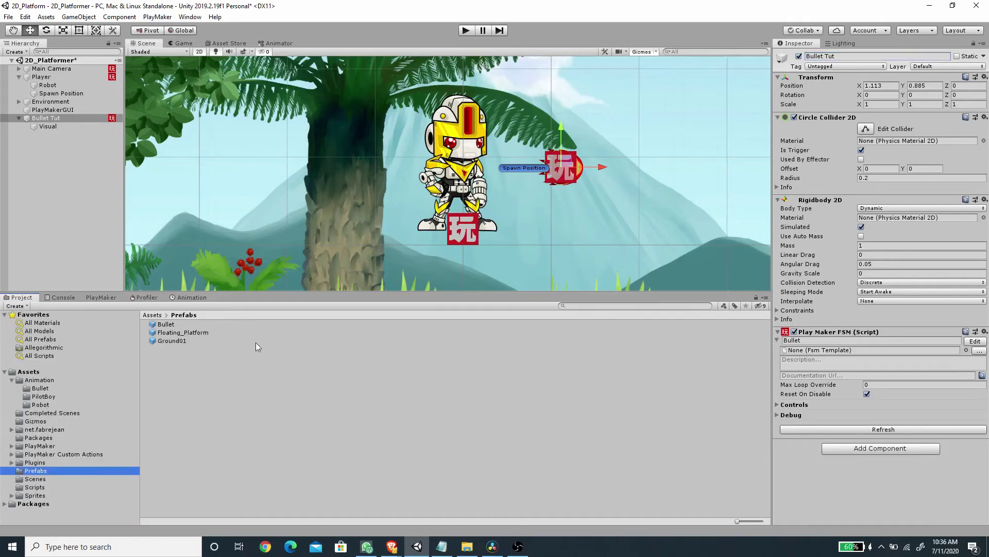
left_click(47, 119)
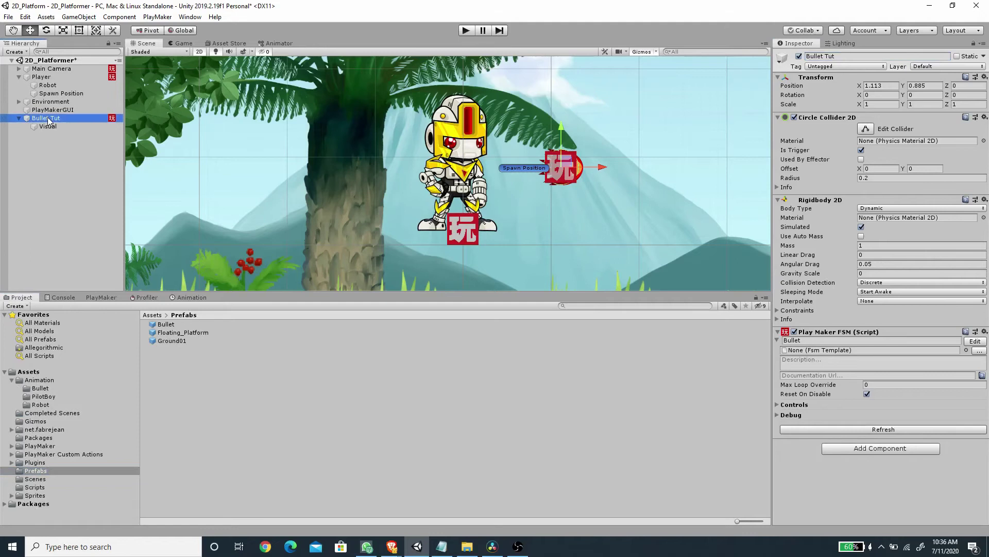
left_click_drag(161, 286, 187, 404)
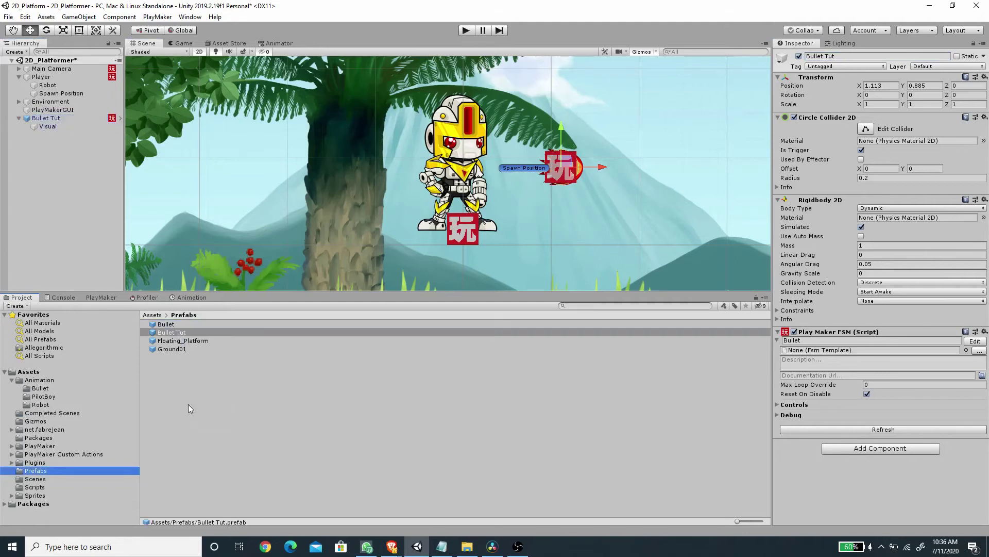
left_click(47, 118)
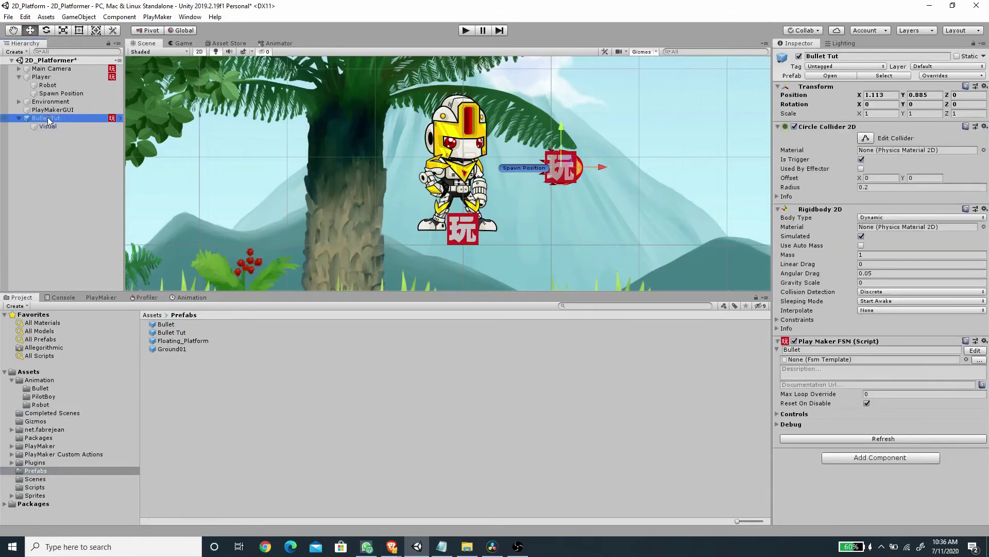
key("Delete")
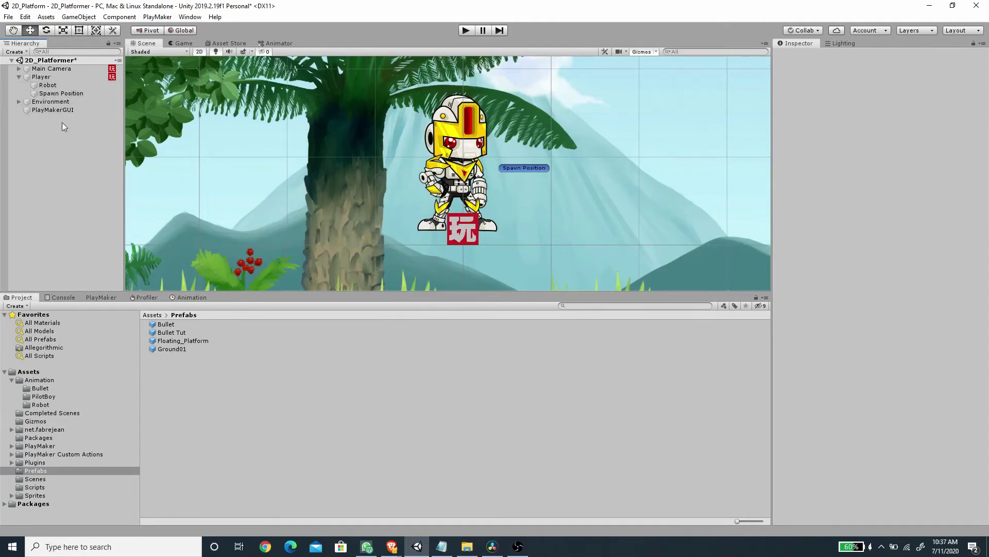
Add a new FSM to the Player and name it Shooting
left_click(45, 77)
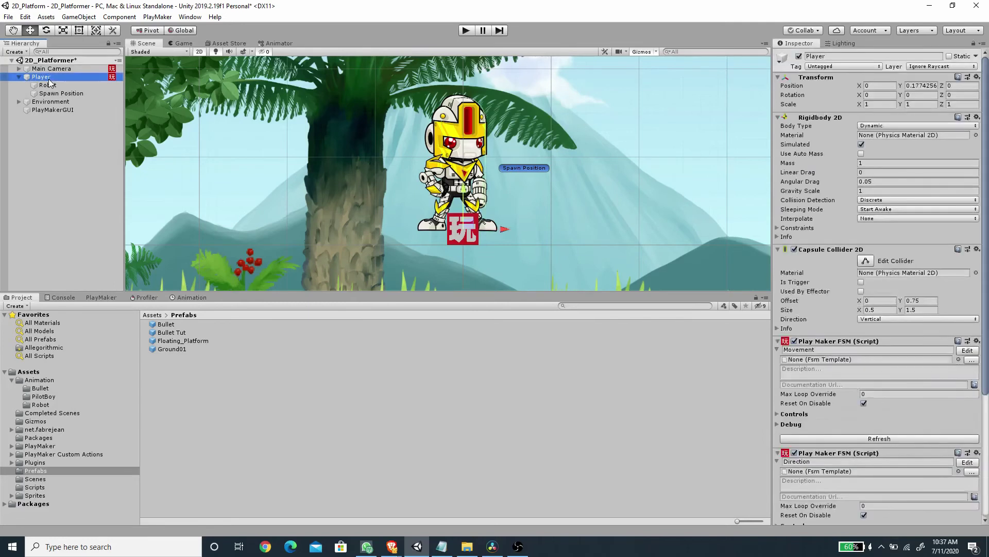
left_click(107, 298)
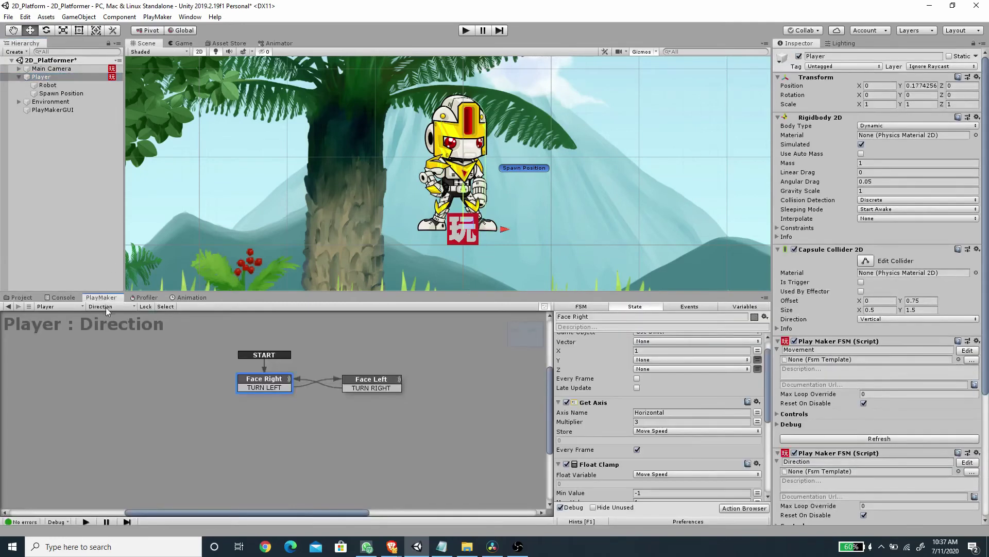
left_click(106, 307)
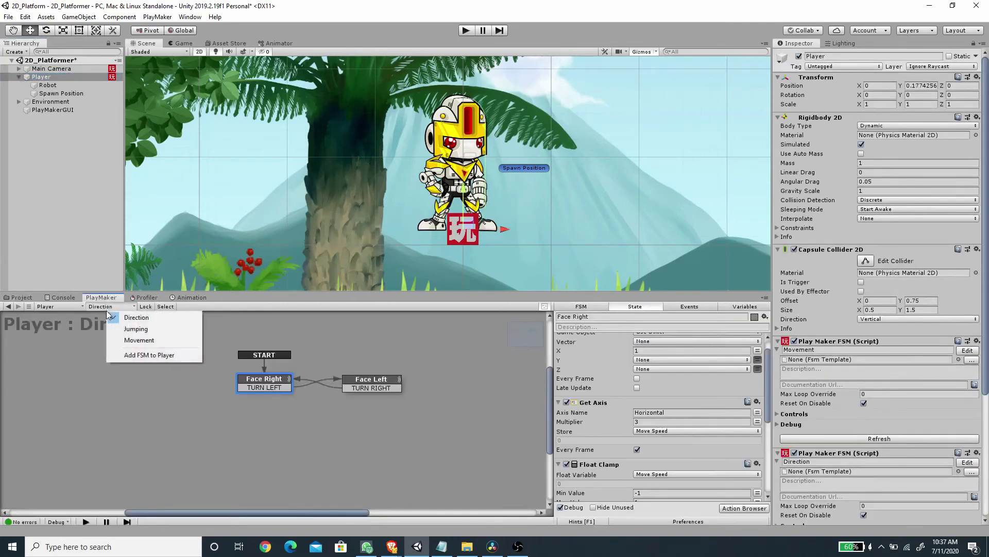
left_click(130, 355)
left_click(582, 307)
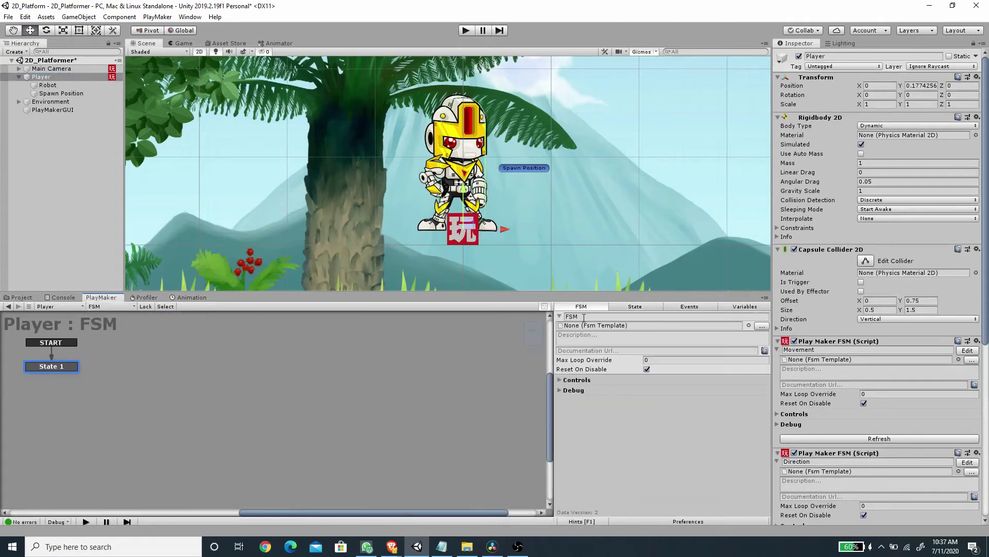
type("Shooting")
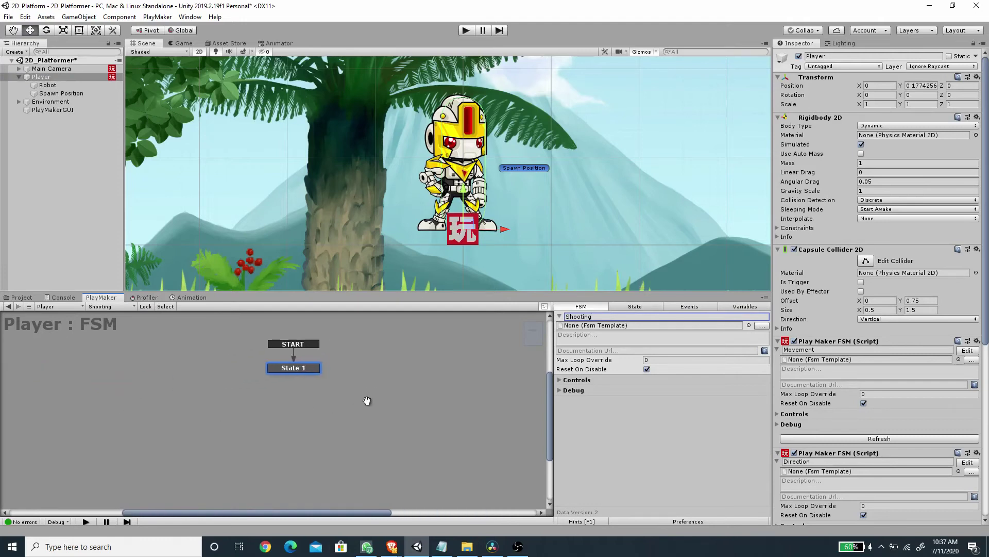
Rename the Shooting FSM's start state as Wait for Input and add a Get Button Down action to it
left_click(647, 308)
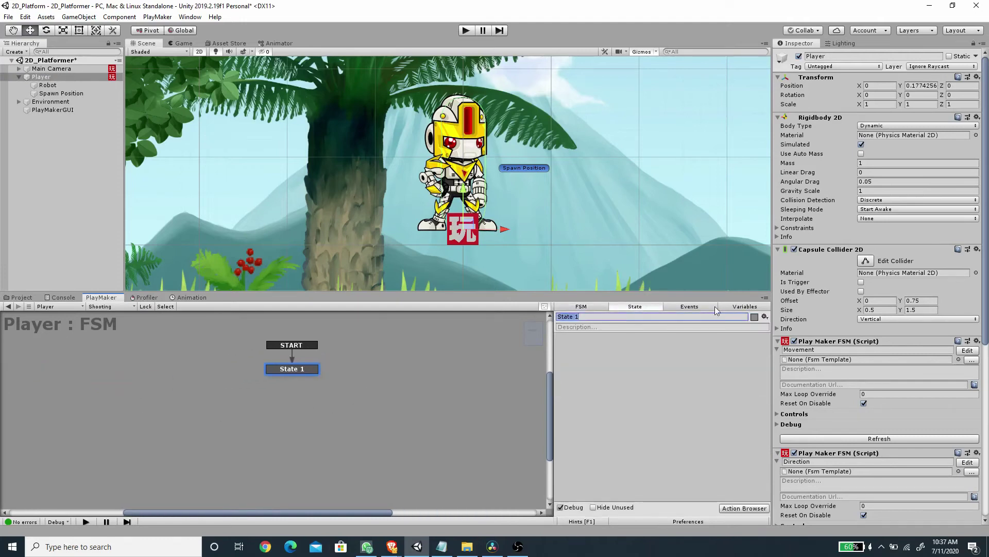
type("Wait for Input")
key("Return")
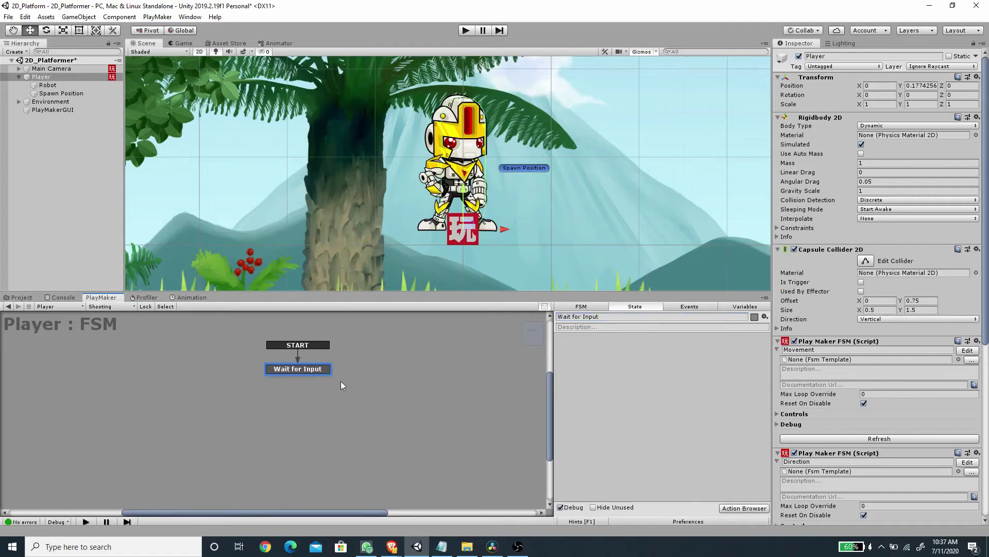
left_click(731, 507)
type("get butt")
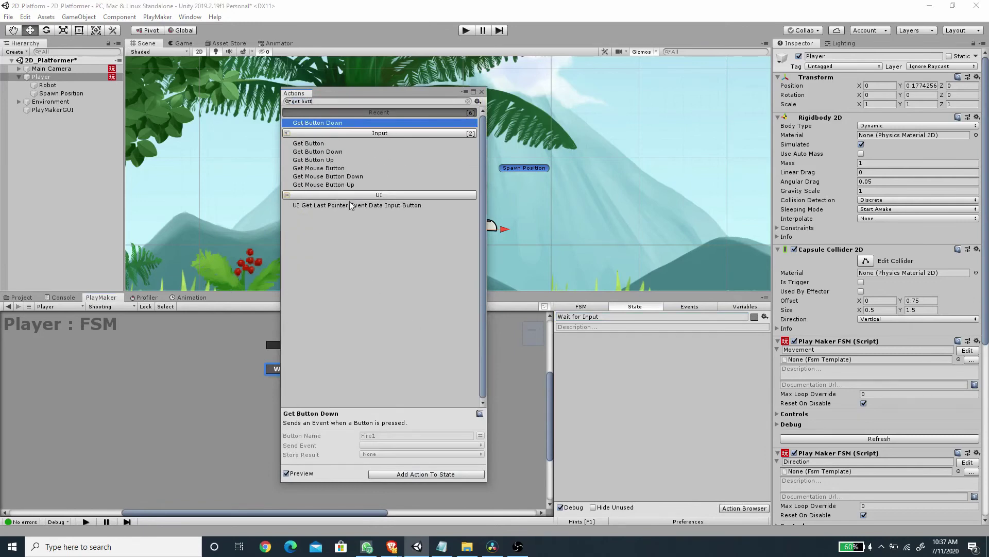
key("Return")
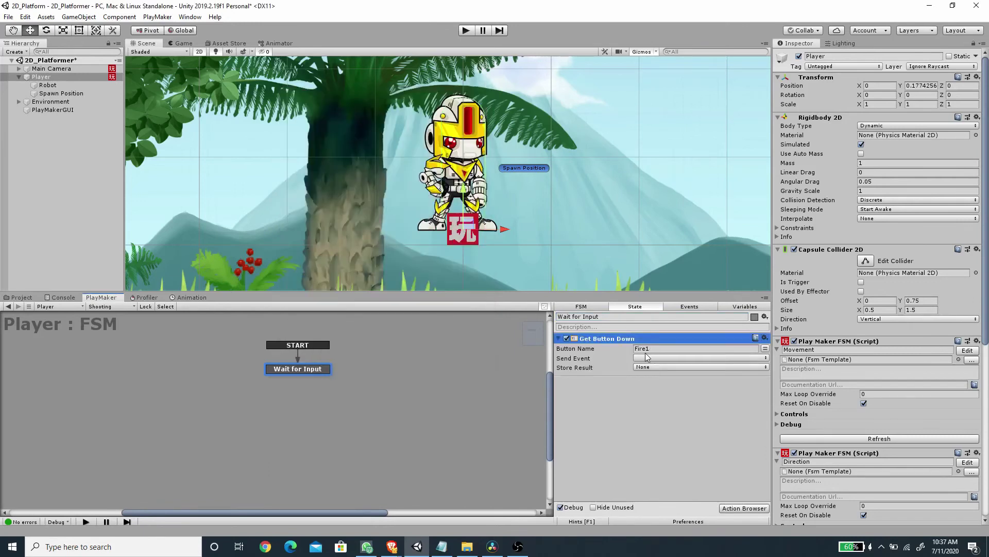
Create a FIRE event and set it as the event that Get Button Down sends
left_click(691, 307)
left_click(625, 498)
type("FIRE")
key("Return")
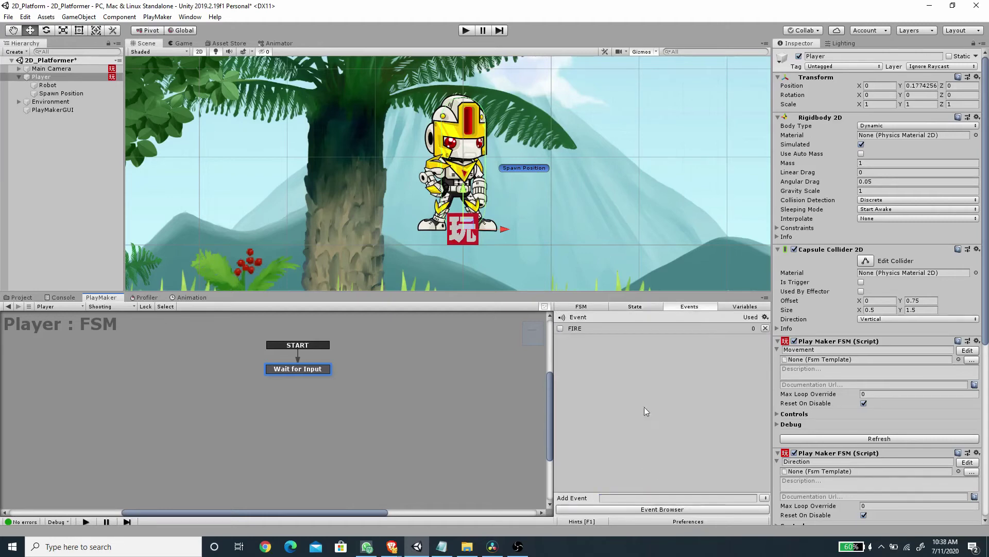
left_click(625, 307)
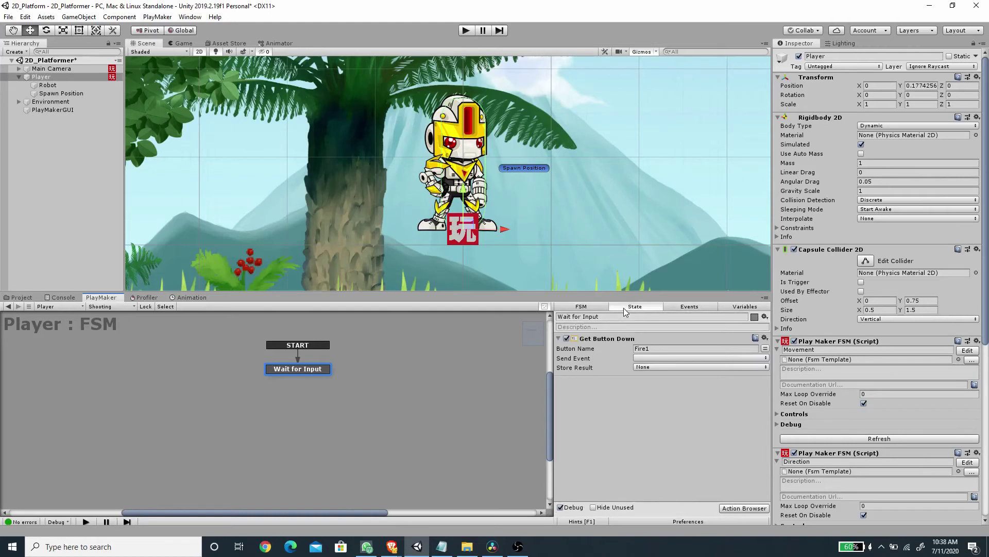
left_click(648, 354)
left_click(665, 380)
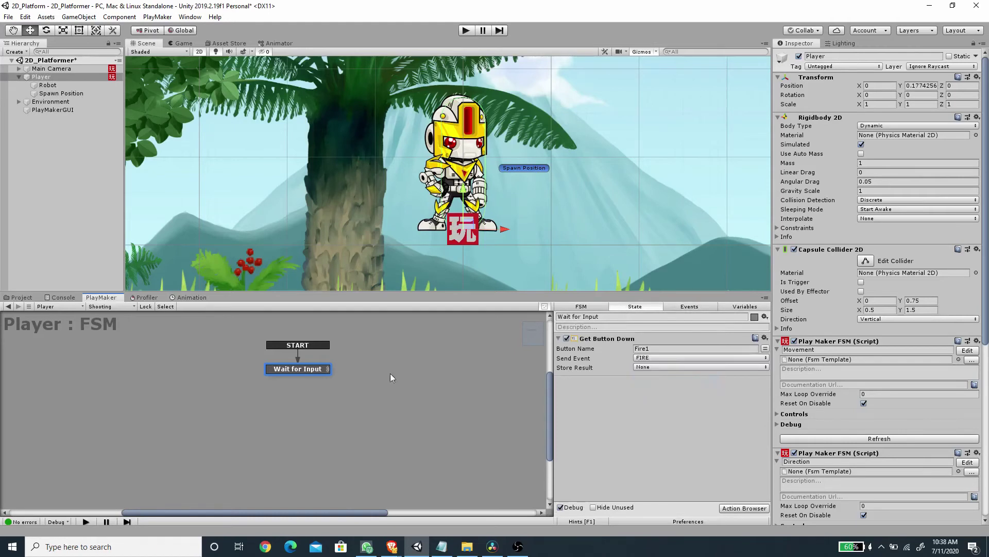
Add a FIRE transition to the Wait for Input state and create a new state named Spawn Bullet below it
right_click(302, 371)
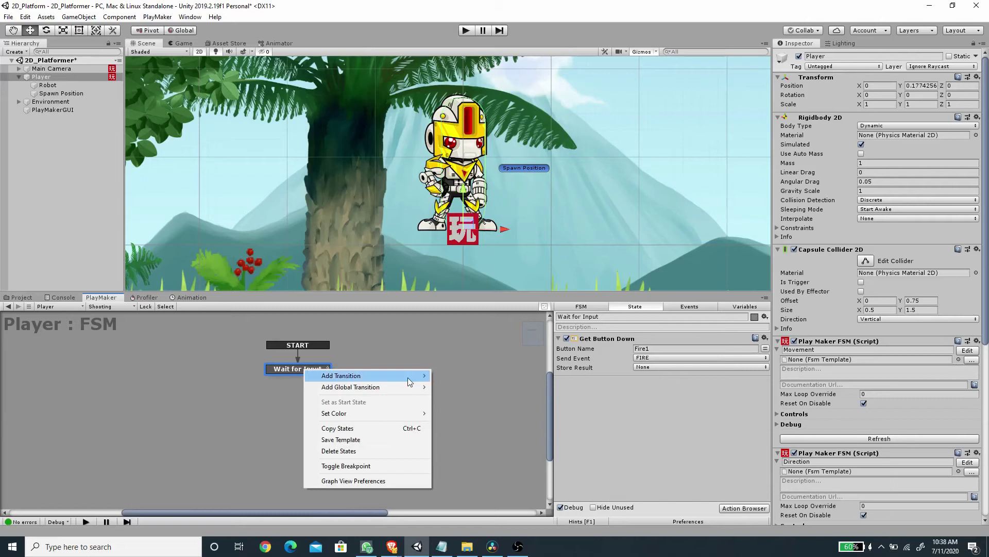
left_click(448, 376)
right_click(292, 422)
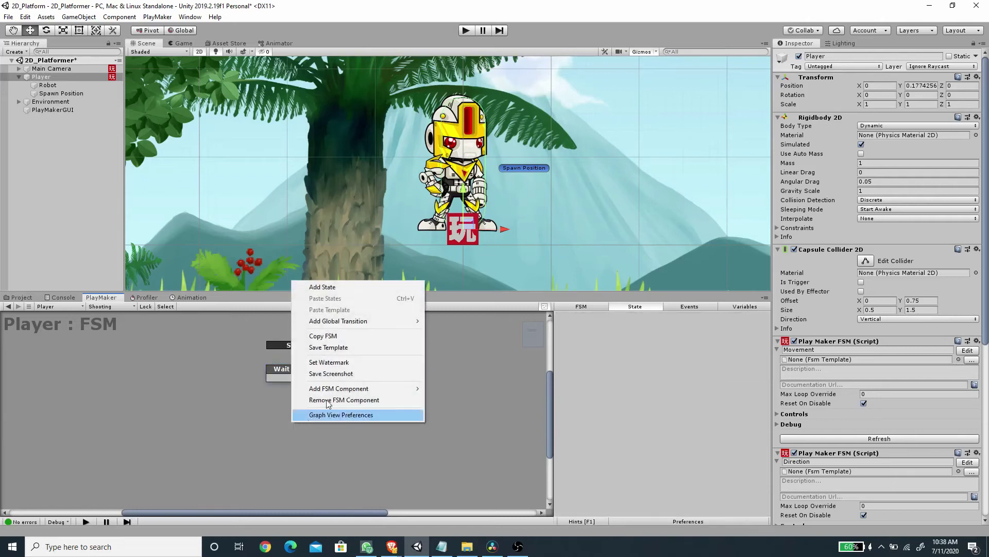
left_click(330, 287)
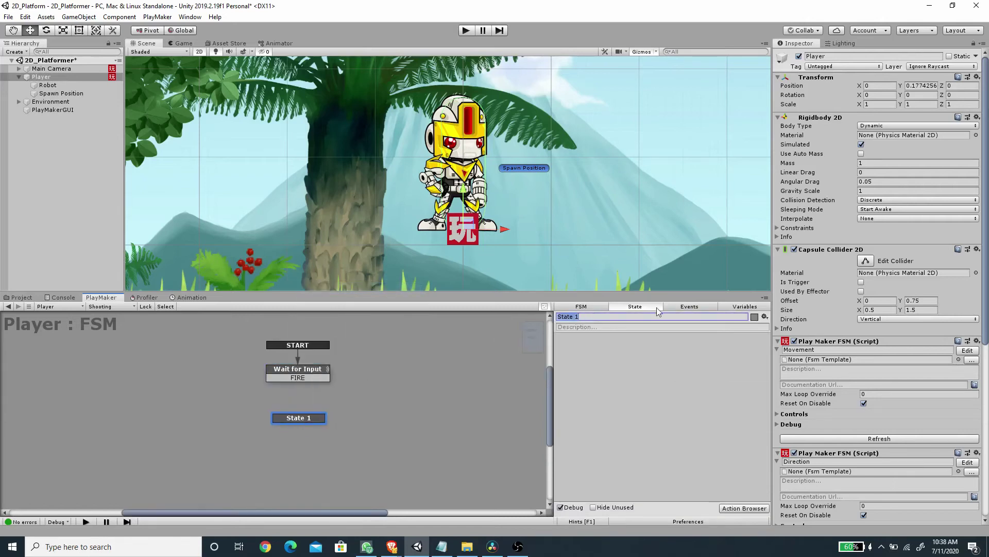
type("Spawn Bullet")
left_click(320, 394)
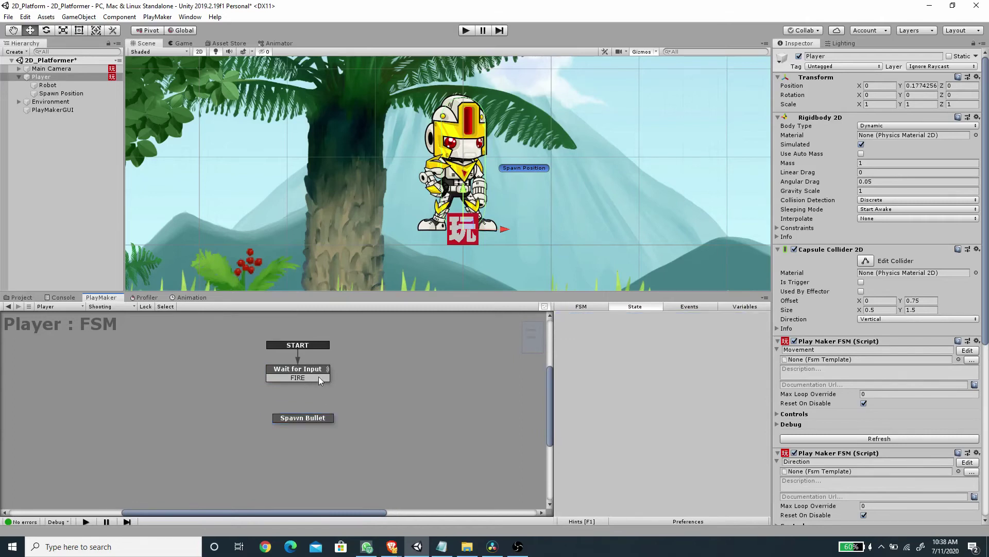
Link the FIRE transition to the Spawn Bullet state and line that state up beneath Wait for Input
left_click(320, 380)
left_click_drag(319, 380, 337, 387)
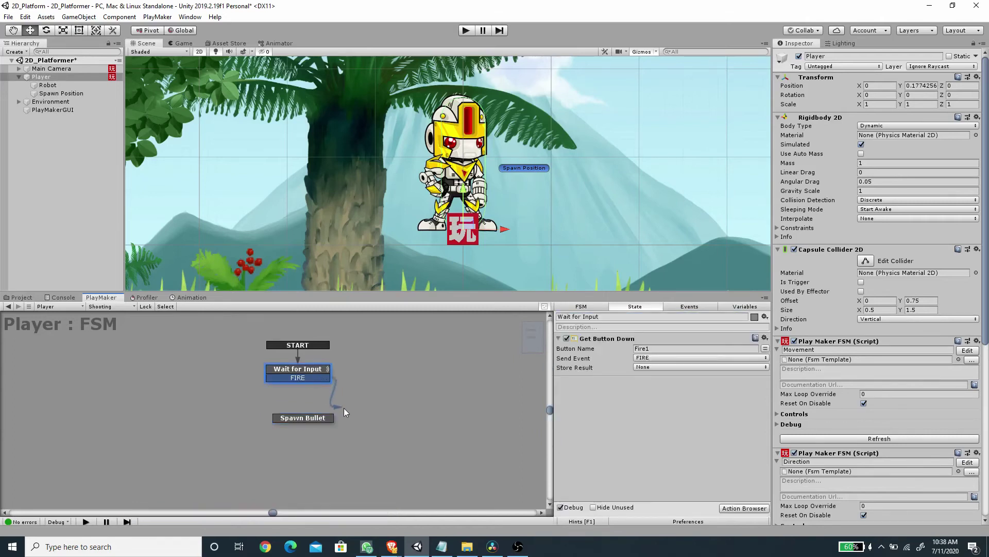
left_click_drag(331, 423, 325, 422)
left_click_drag(325, 418, 312, 422)
Add a FINISHED transition to the Spawn Bullet state and link it back to Wait for Input
right_click(311, 422)
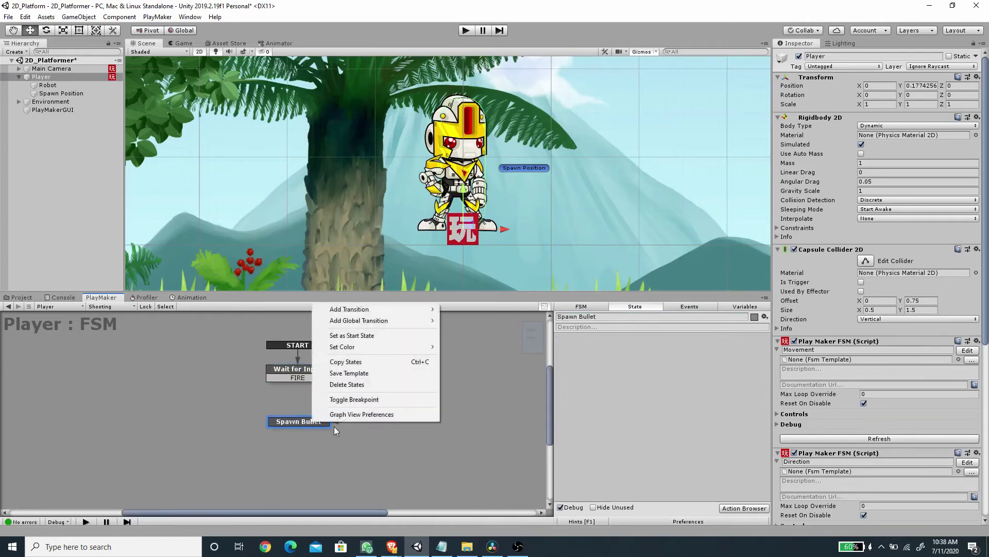
mouse_move(382, 310)
left_click(467, 321)
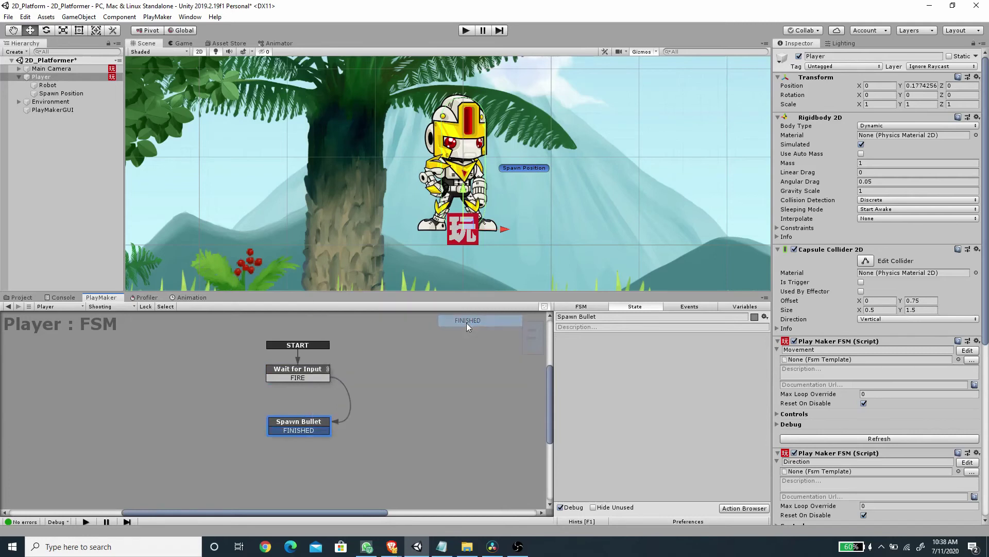
left_click_drag(209, 401, 270, 369)
Add a Wait action to the Spawn Bullet state with a time of 0.2 and FINISHED as its finish event
left_click(744, 507)
type("wait")
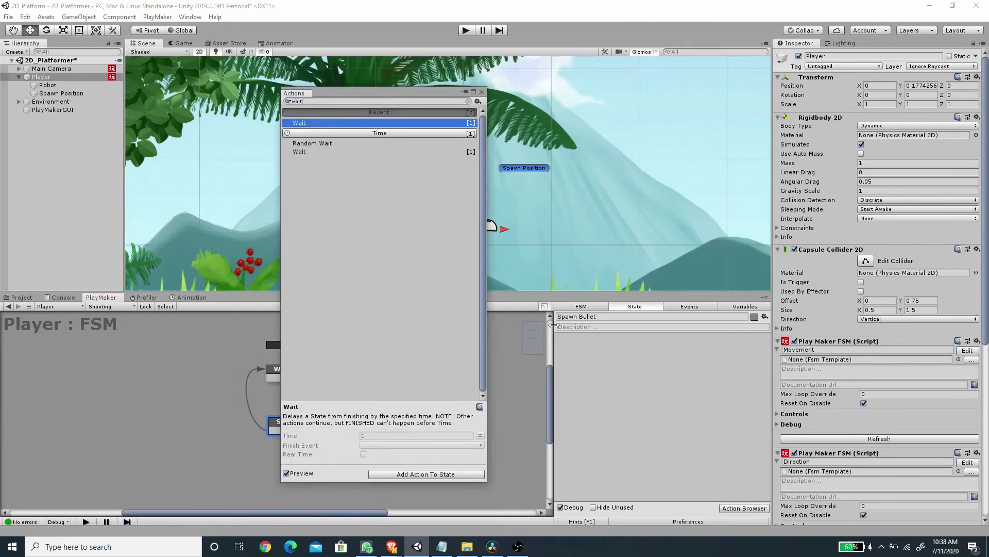
double_click(321, 123)
left_click(482, 92)
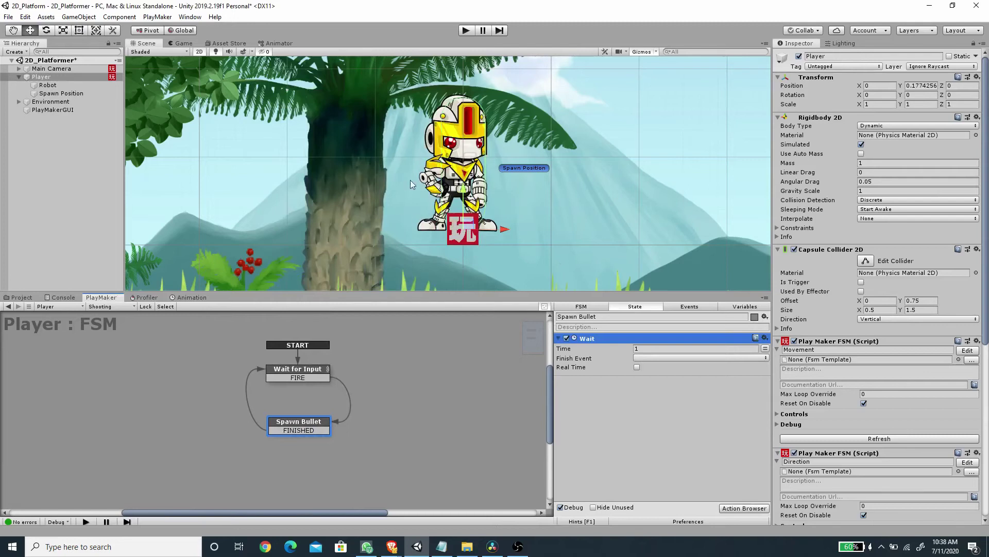
left_click(654, 357)
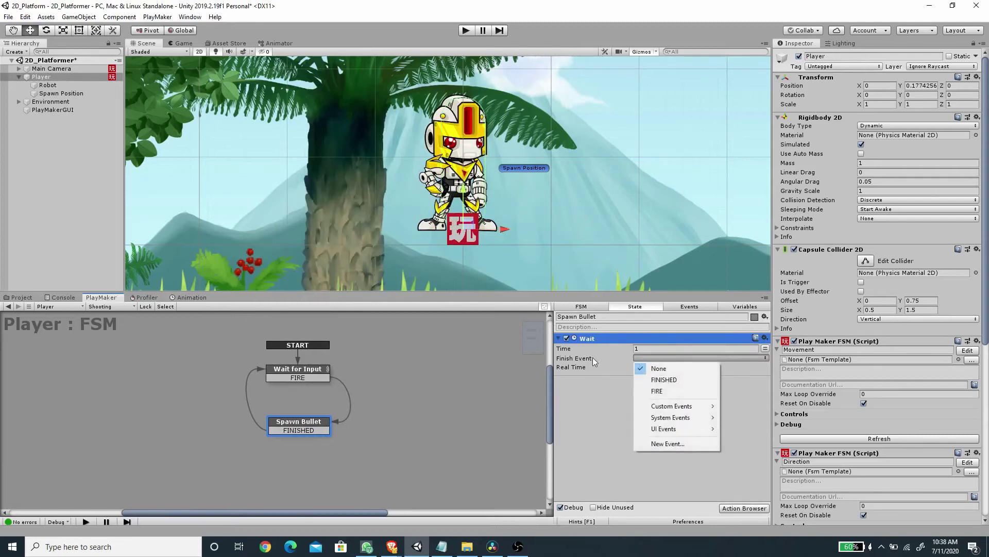
left_click(661, 379)
left_click(656, 348)
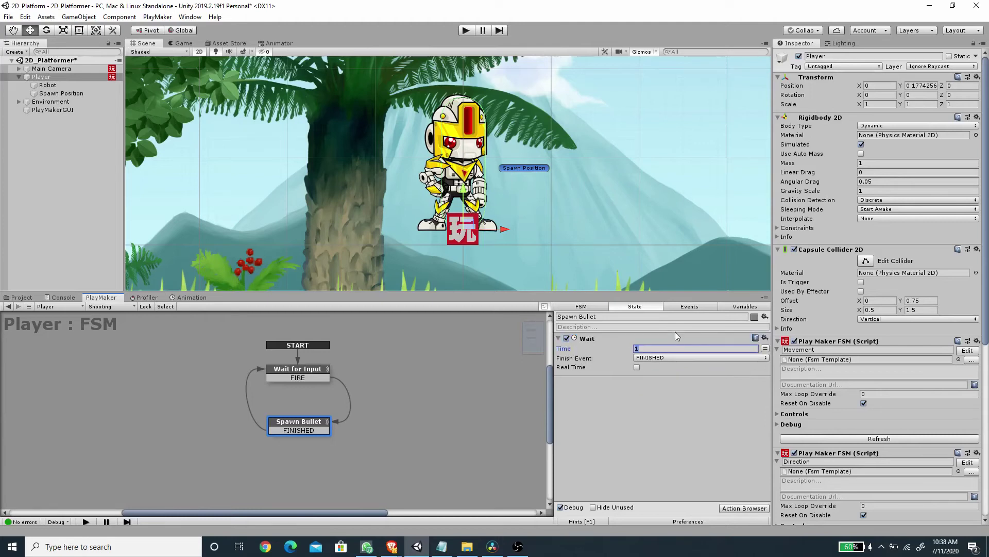
type("0.2")
Add a Set Fsm Float action to the Spawn Bullet state and place it above the Wait action
left_click(734, 508)
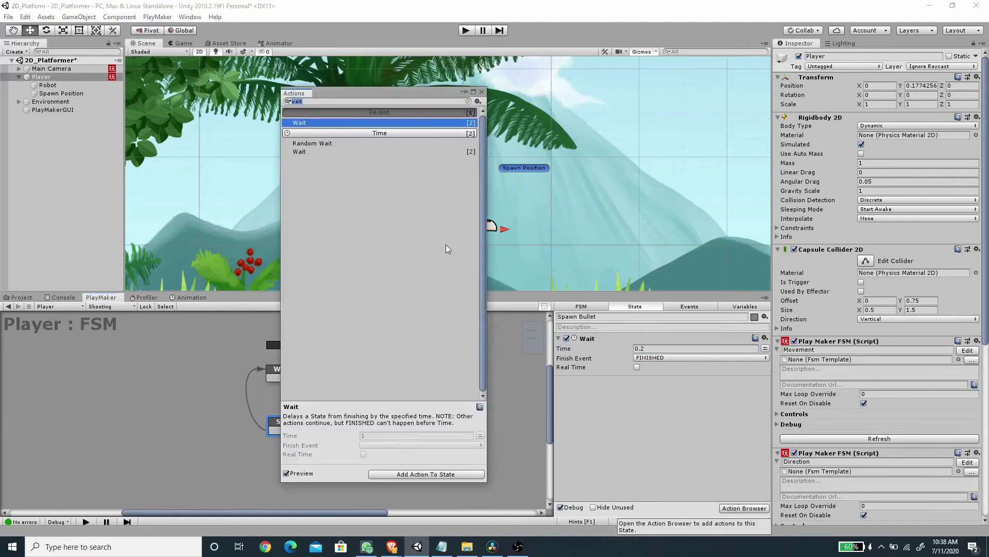
type("set")
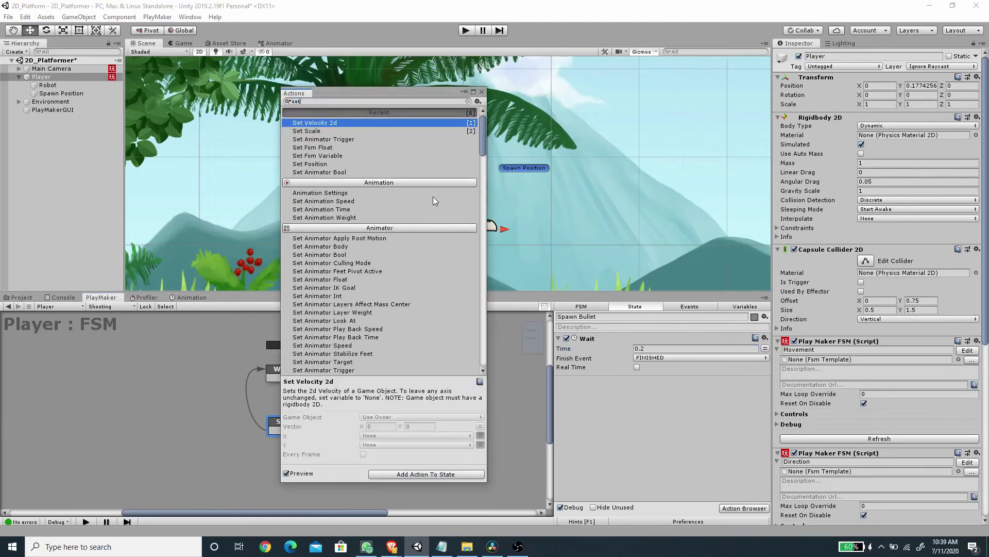
type(" fsm flo")
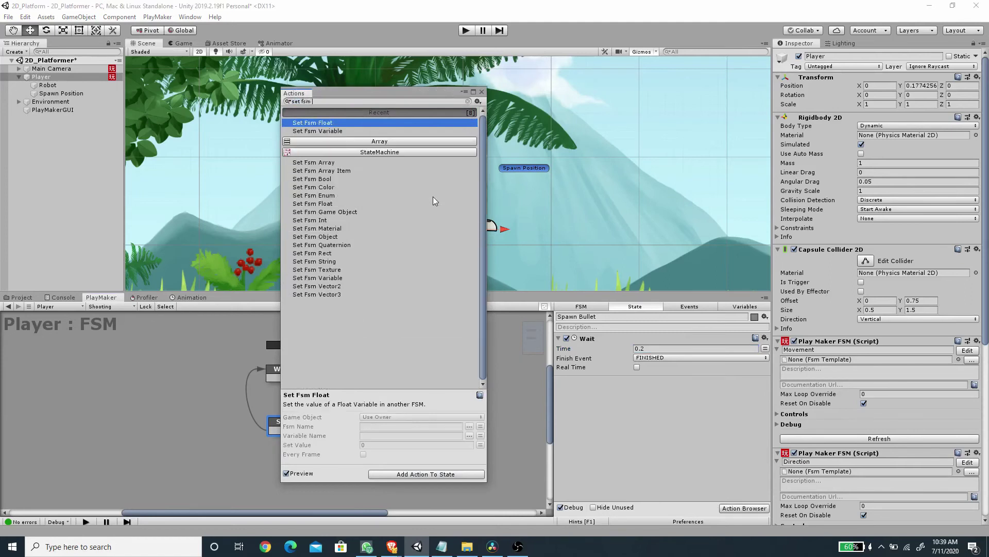
double_click(325, 124)
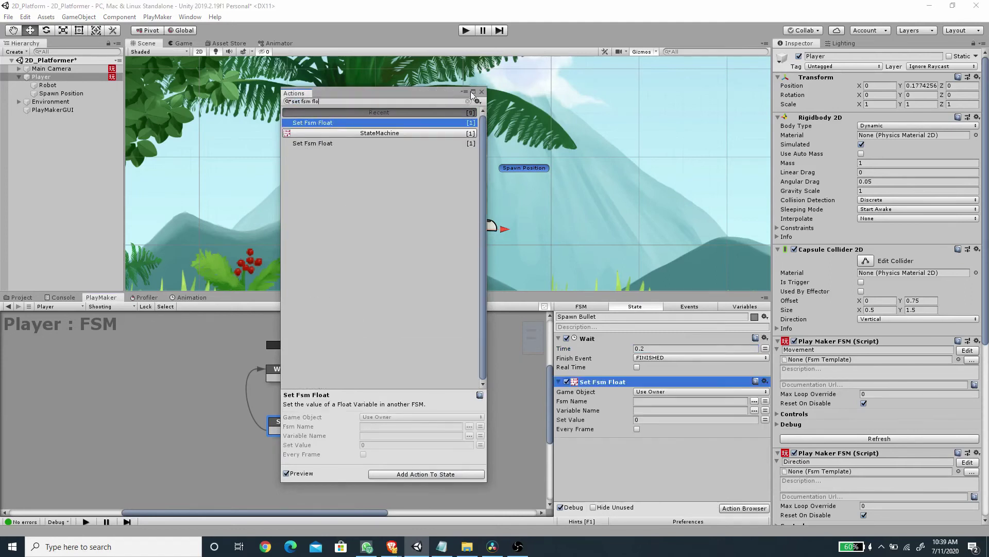
left_click(482, 92)
left_click_drag(605, 381, 605, 335)
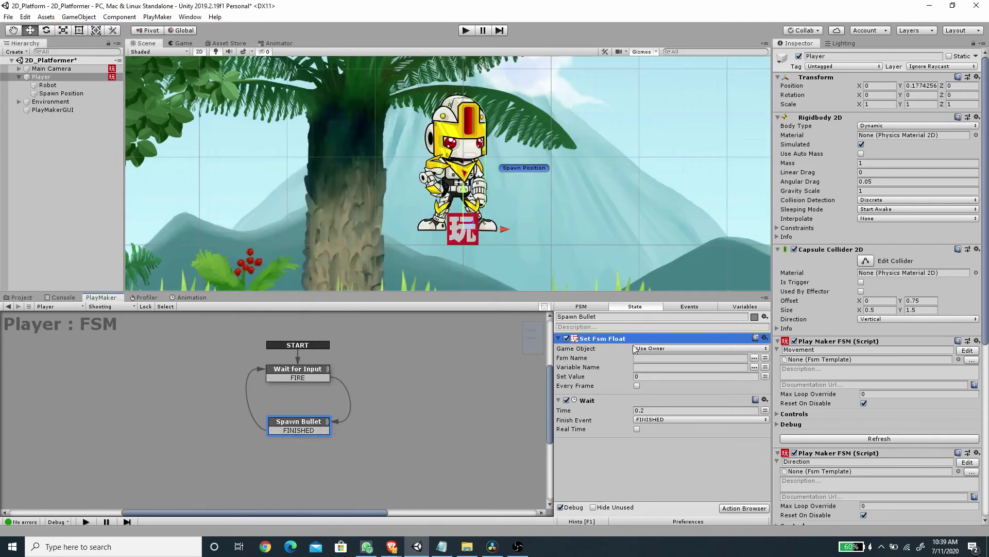
Create a GameObject variable named Bullet Prefabs and assign the Bullet Tut prefab as its value
left_click(736, 307)
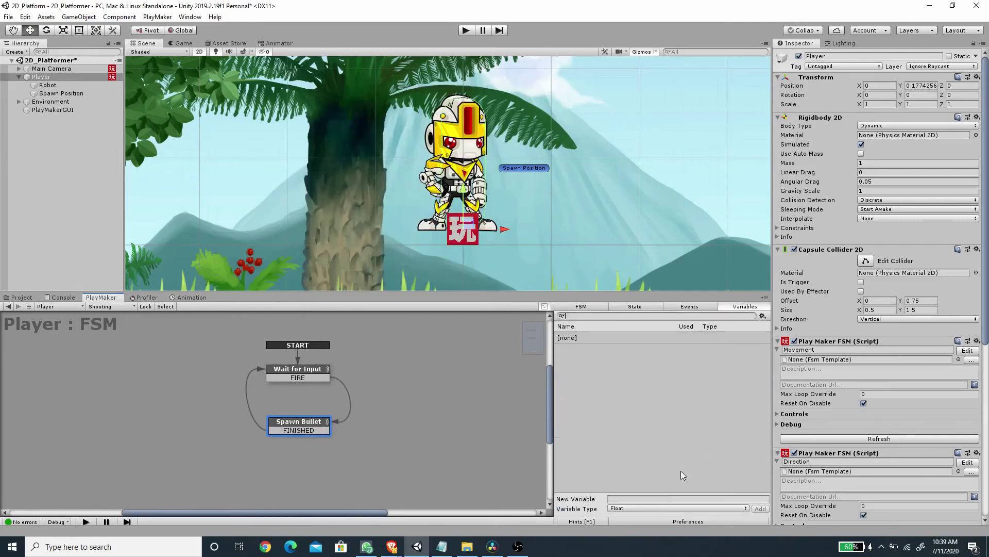
left_click(652, 507)
left_click(688, 352)
left_click(626, 499)
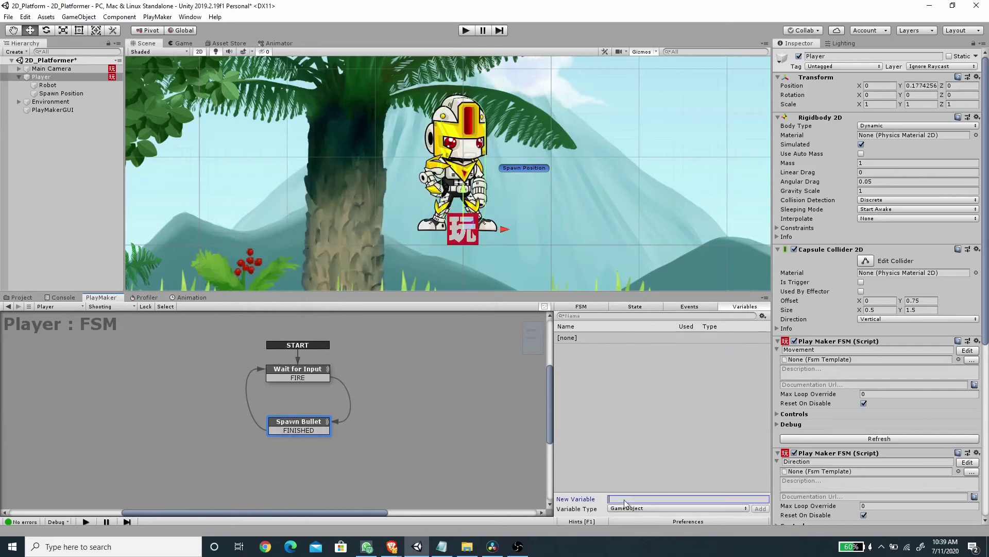
type("Bullet Prefabs")
key("Return")
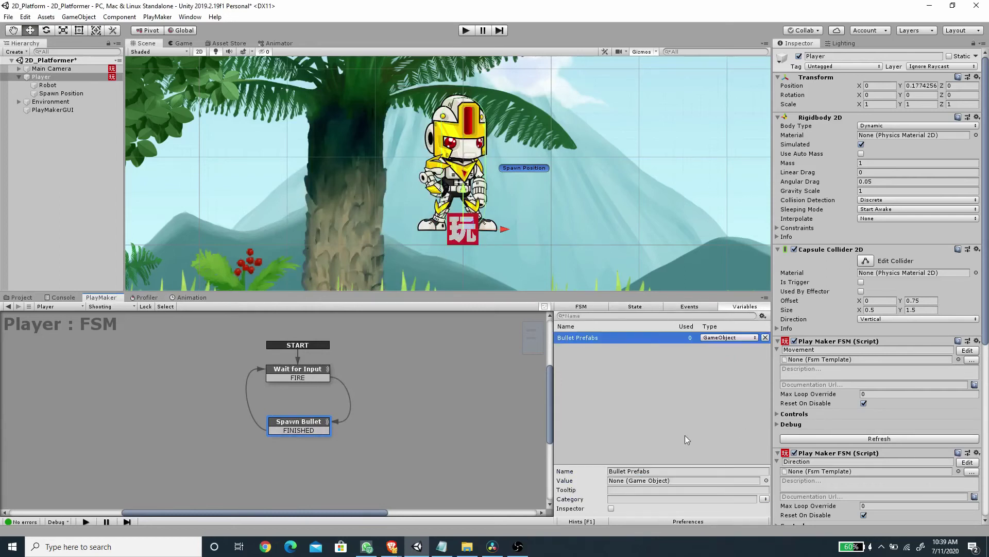
left_click(767, 480)
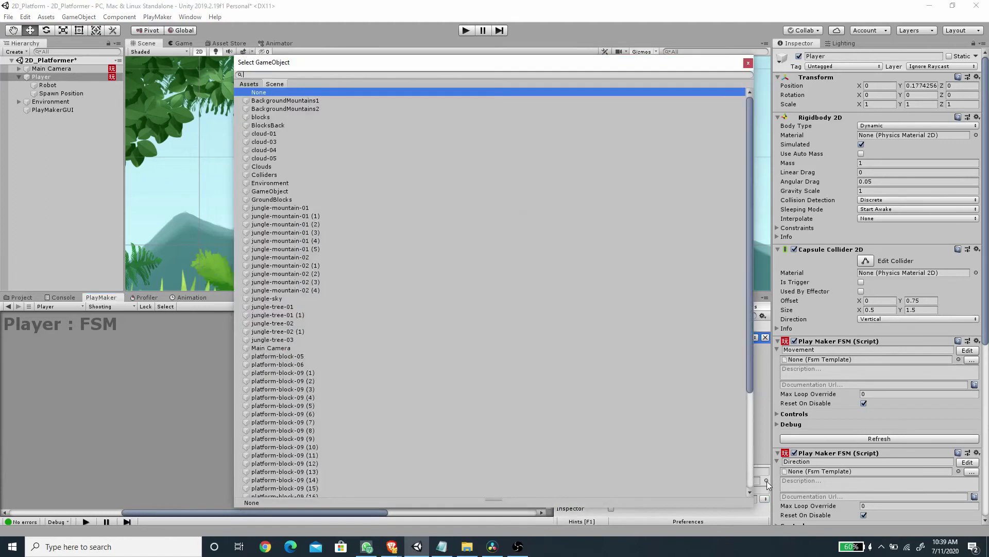
left_click(252, 84)
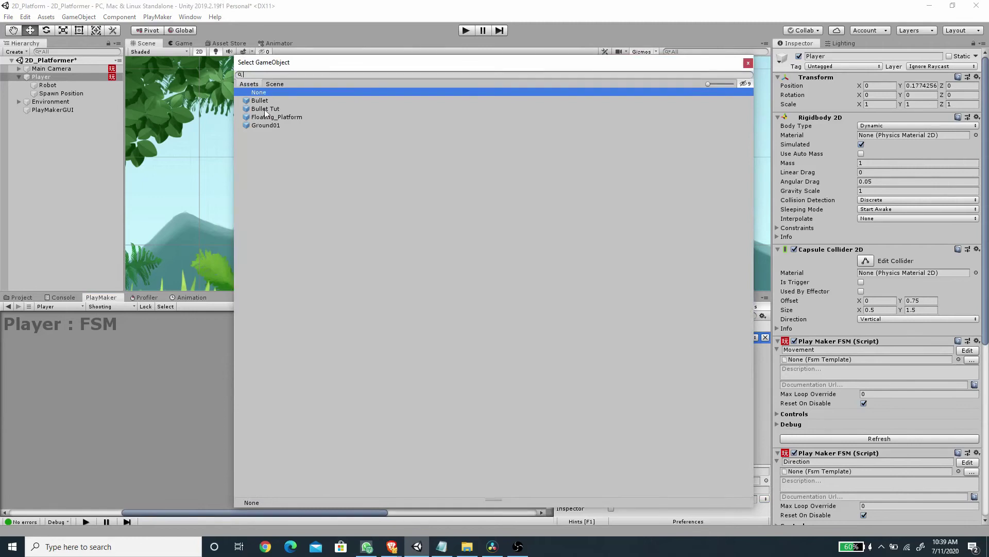
double_click(267, 112)
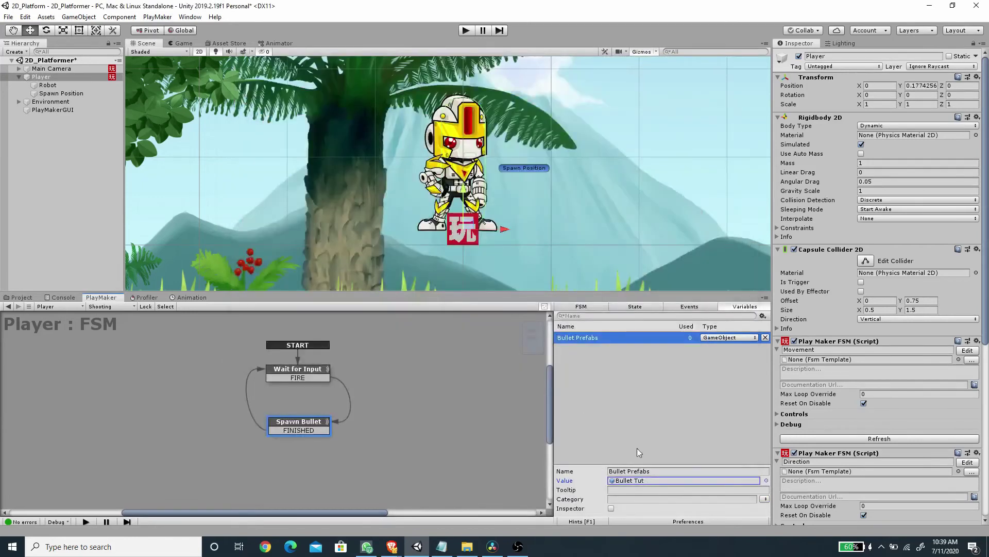
Target the Set Fsm Float action at a specified game object, using the Bullet Prefabs variable
left_click(635, 307)
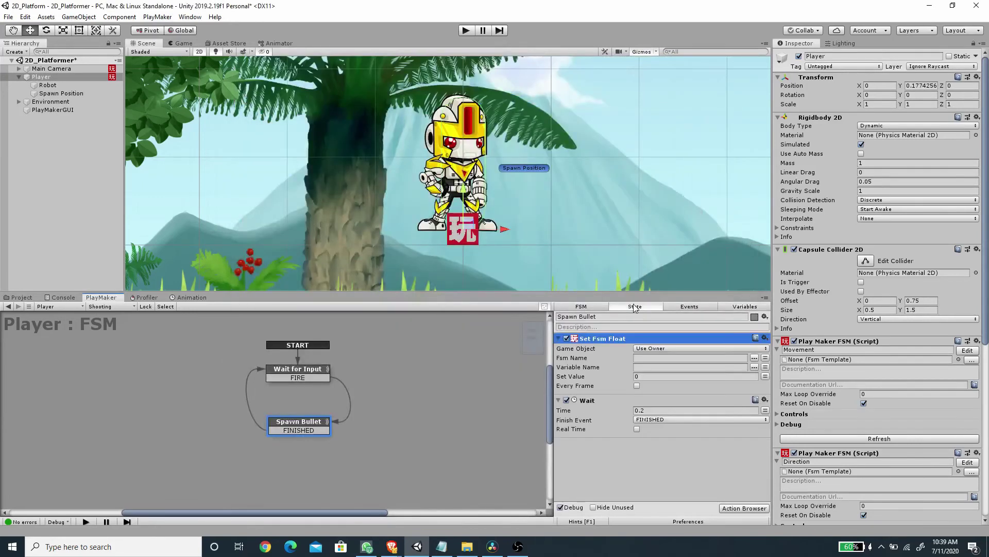
left_click(660, 349)
left_click(667, 373)
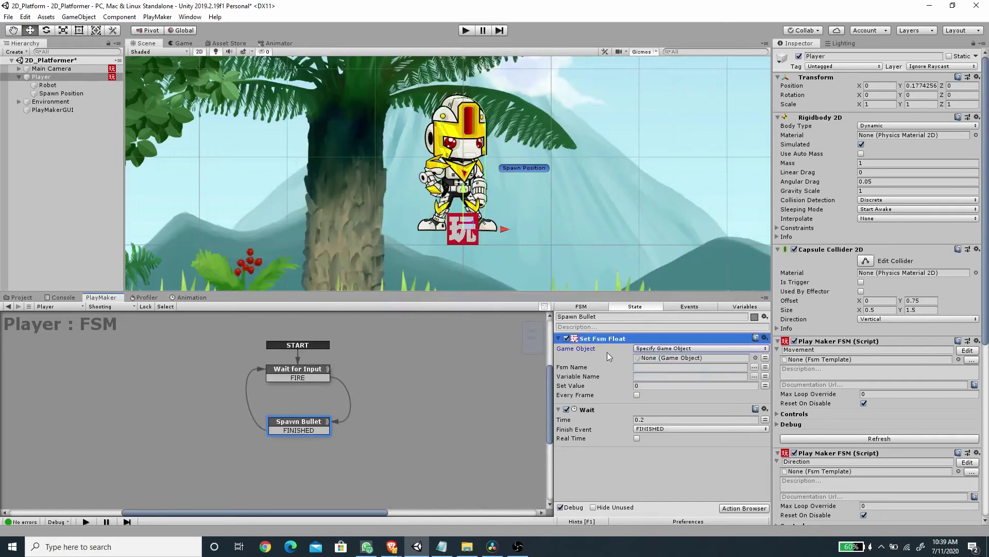
left_click(765, 357)
left_click(710, 358)
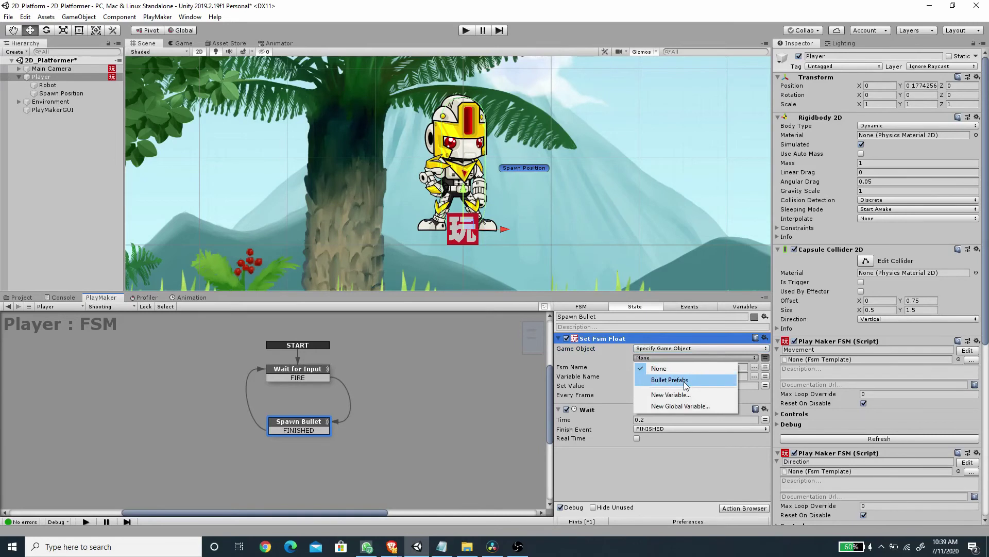
left_click(657, 380)
Set the Fsm name to Bullet and the variable name to Direction in the Set Fsm Float action
left_click(642, 377)
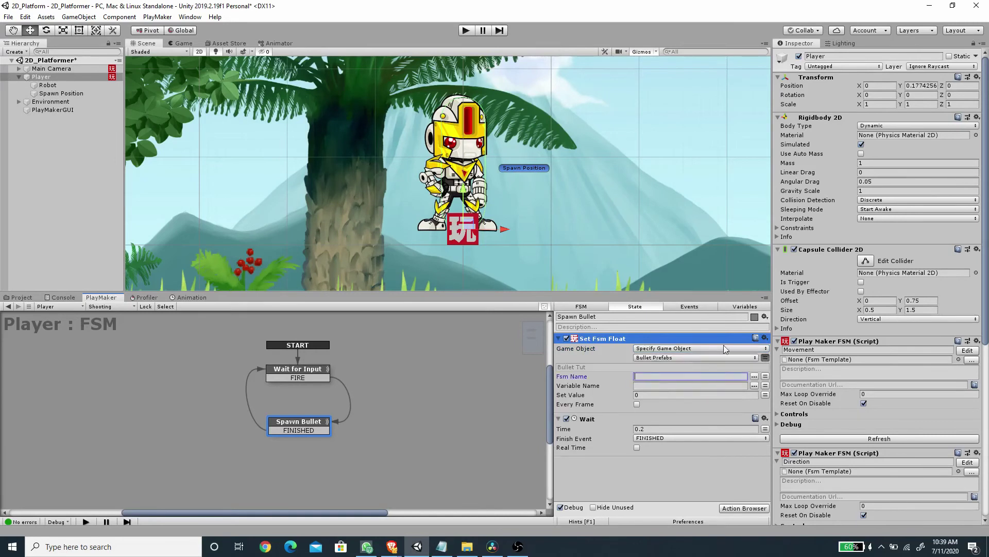
type("Bullet")
left_click(646, 387)
type("Direction")
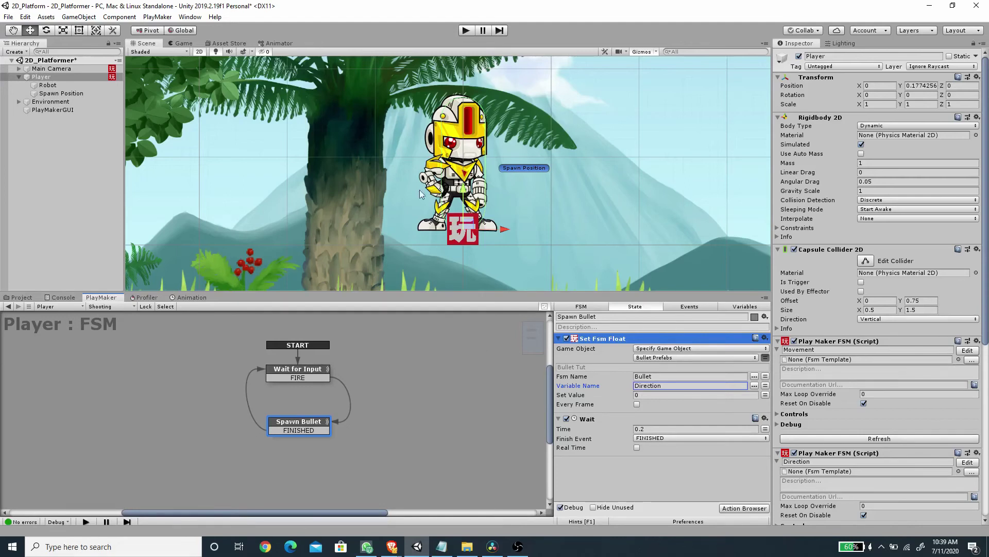
left_click(657, 480)
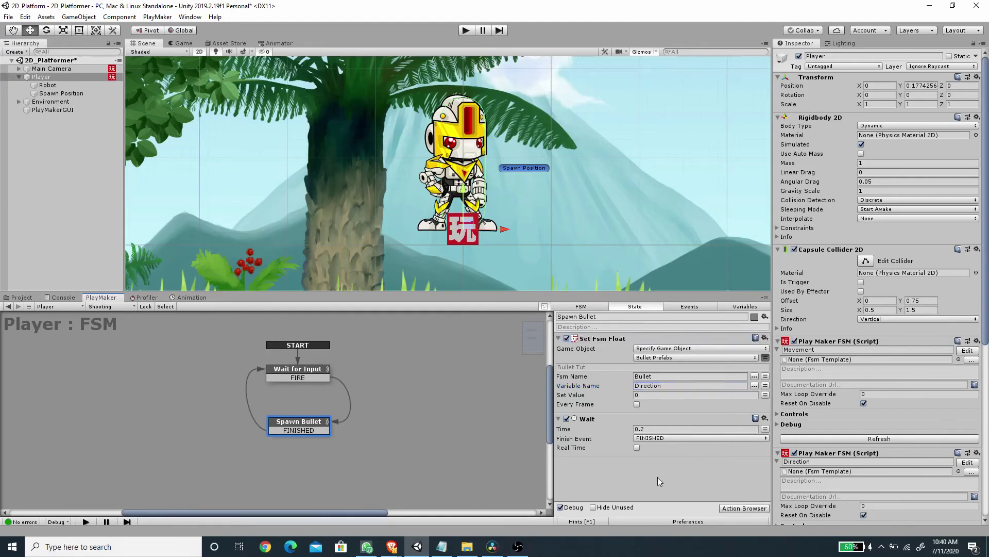
Add a Get Scale action to the Spawn Bullet state and place it above the Set Fsm Float action
left_click(738, 512)
type("get")
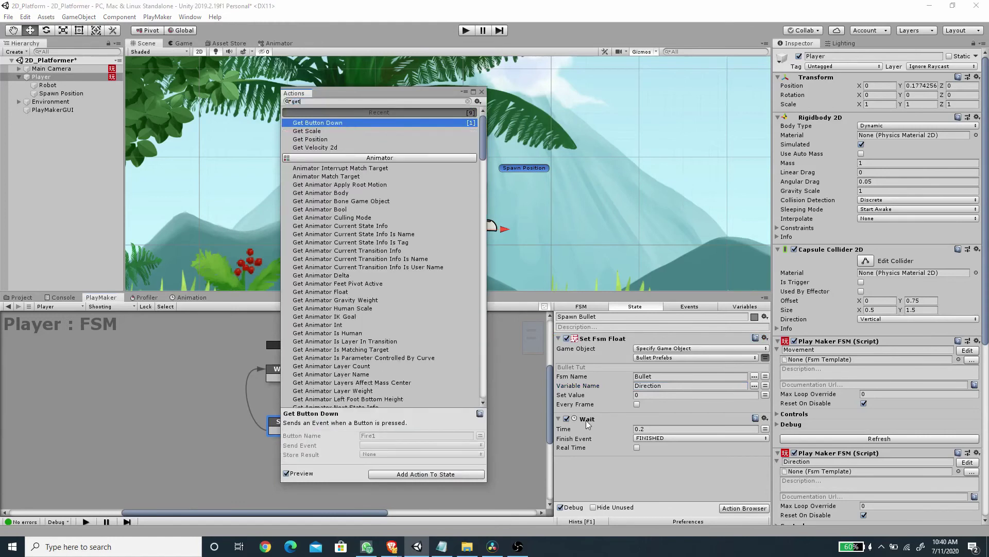
type(" scale")
key("Return")
left_click(482, 91)
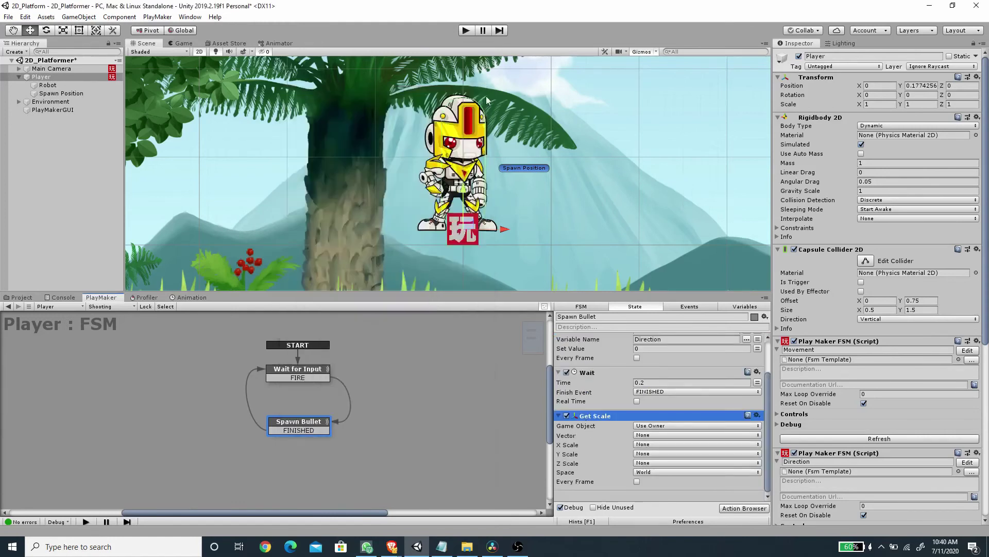
left_click_drag(609, 419, 611, 339)
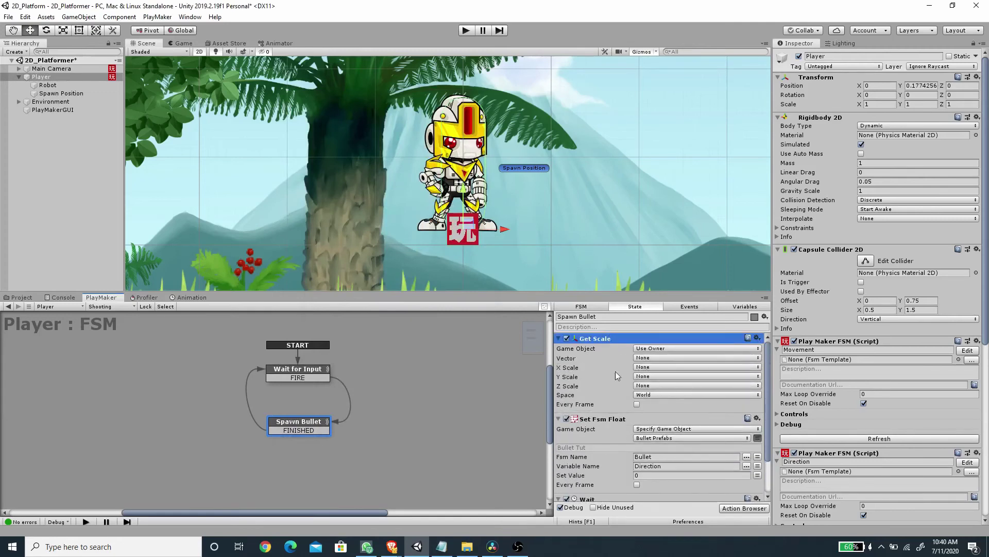
Store the Get Scale action's X scale in a new variable named Direction and check it in the variable list
left_click(653, 367)
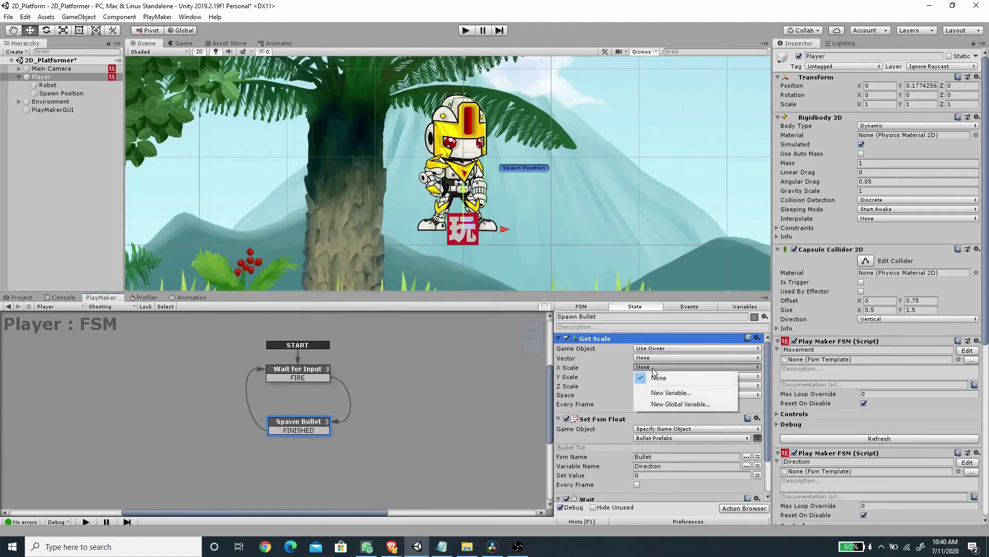
left_click(666, 393)
type("Direction")
key("Return")
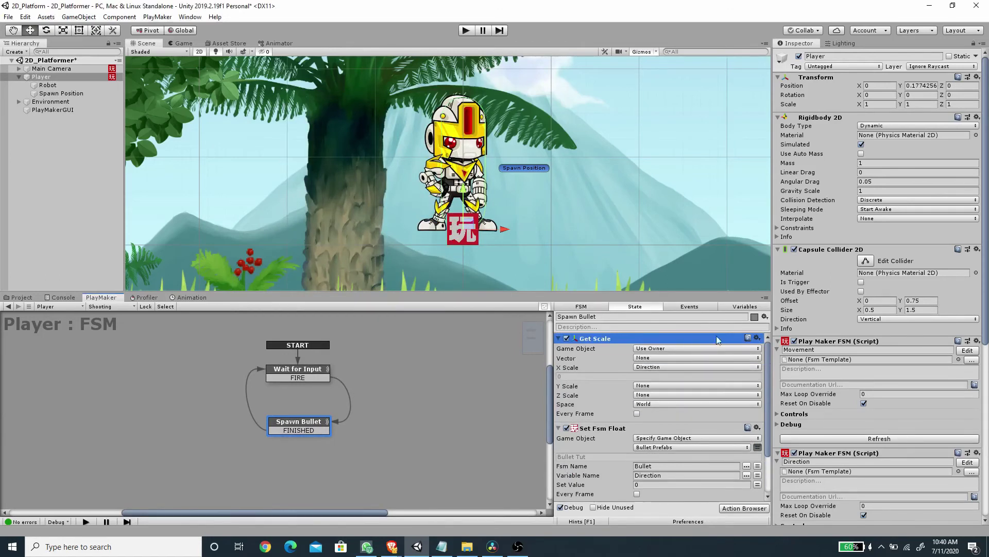
left_click(745, 306)
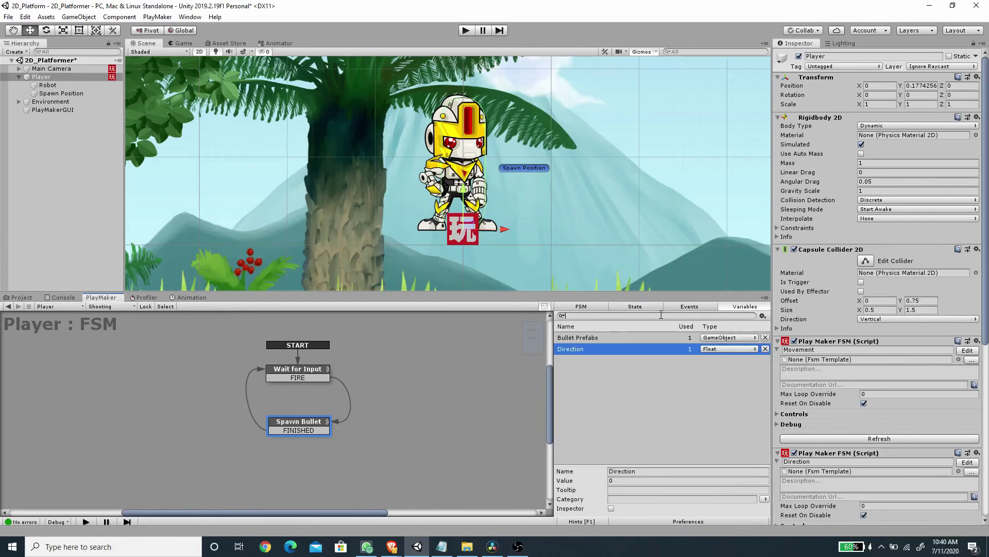
left_click(635, 306)
Set the Set Fsm Float action's value to the Direction variable
scroll(634, 407, "down", 3)
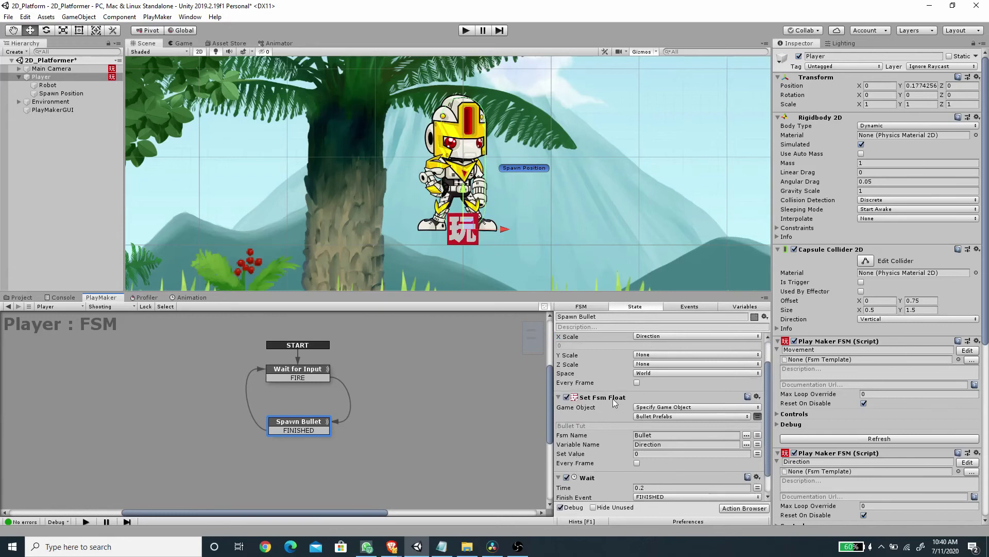
left_click(758, 454)
left_click(673, 453)
left_click(657, 472)
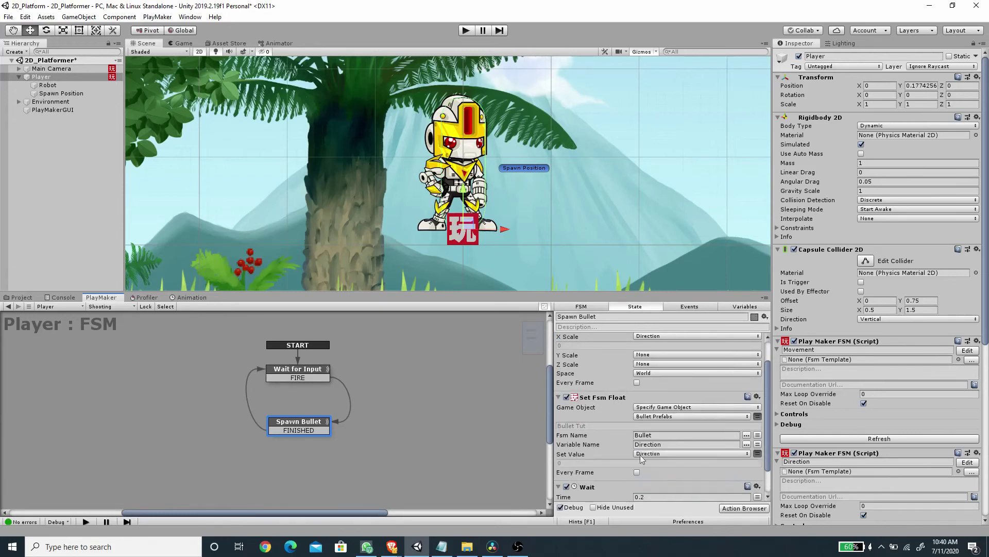
scroll(666, 389, "up", 3)
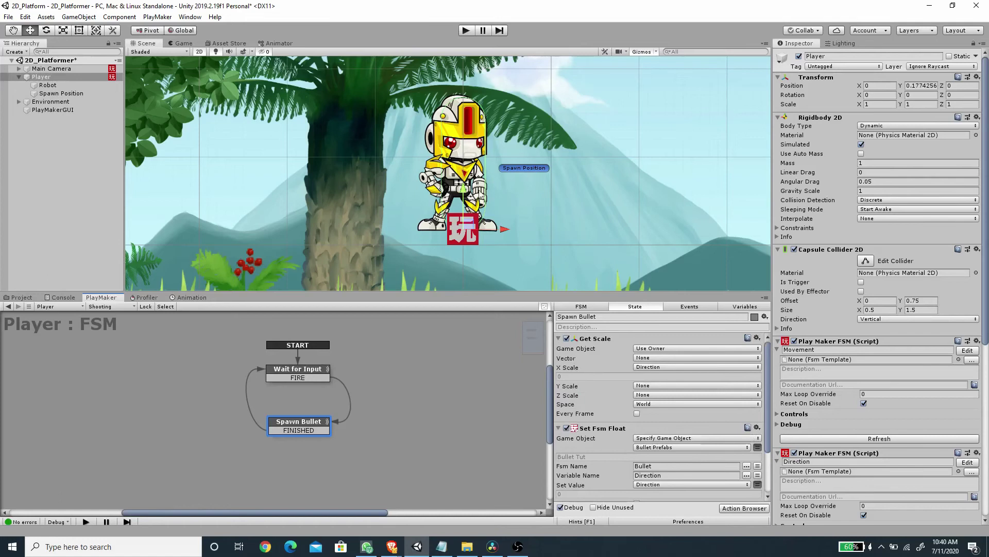
scroll(618, 379, "down", 3)
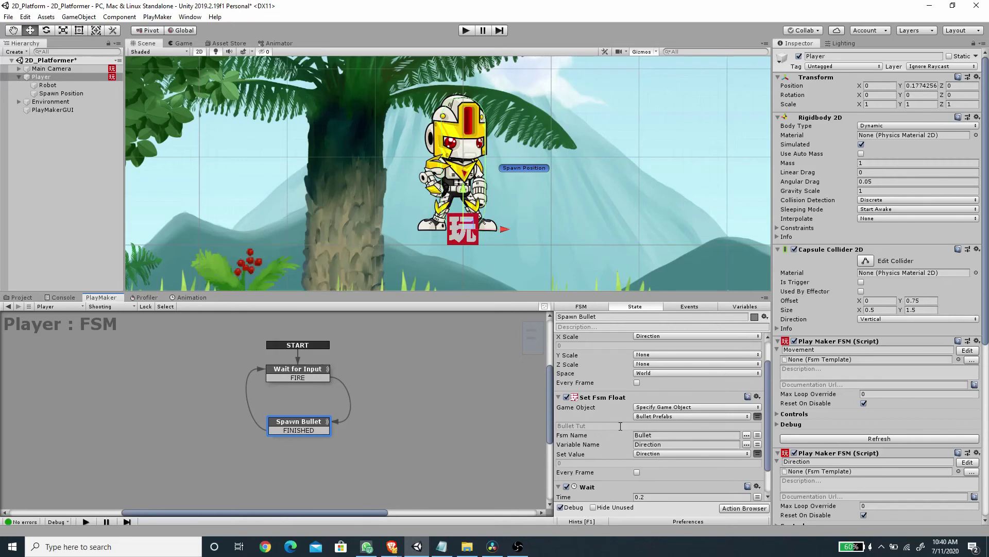
Add a Create Object action to the Spawn Bullet state and place it between Set Fsm Float and Wait
scroll(626, 413, "down", 3)
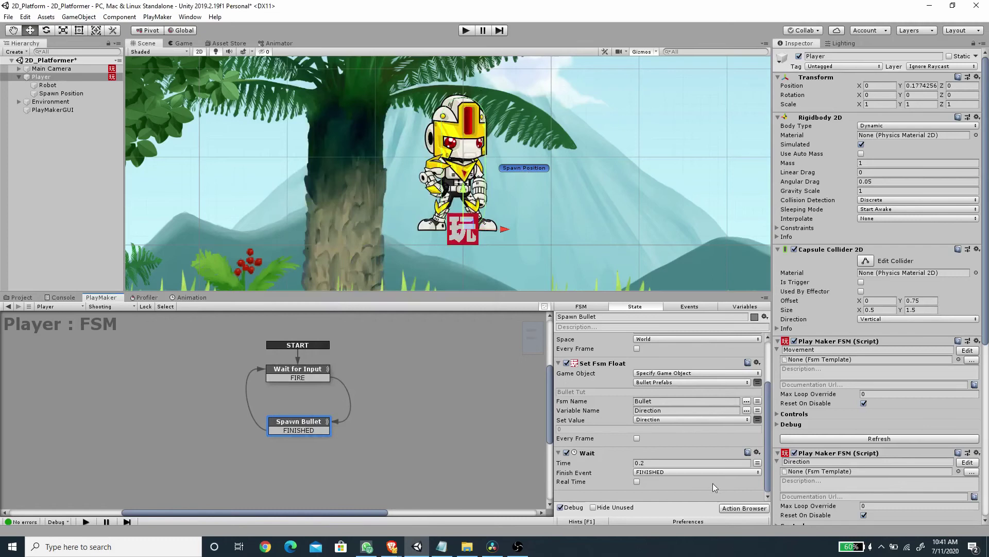
left_click(743, 508)
type("creat")
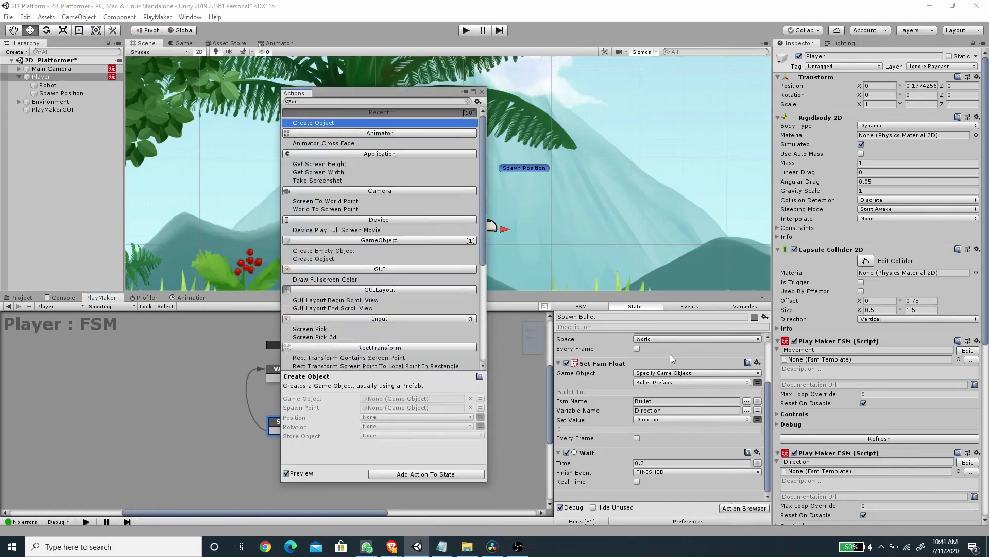
double_click(347, 123)
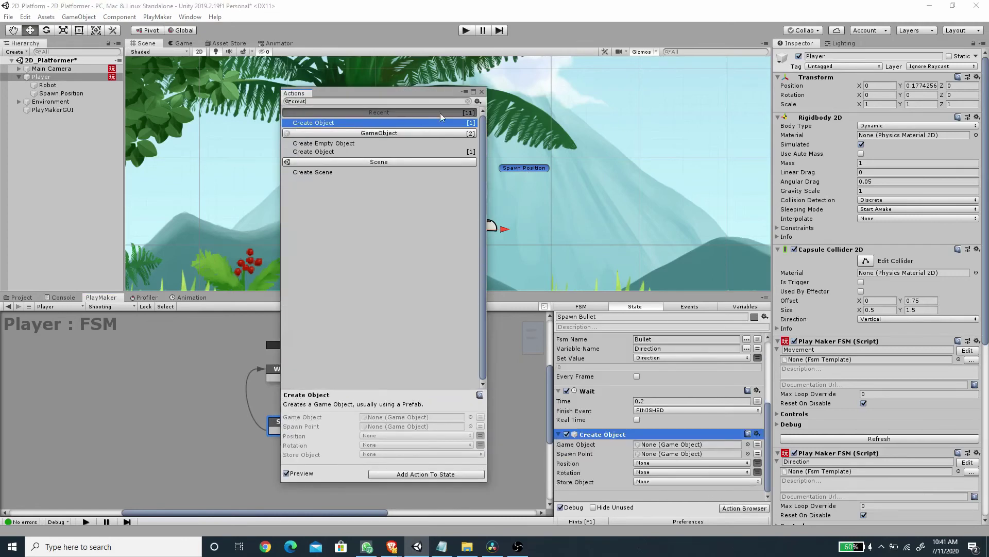
left_click(483, 91)
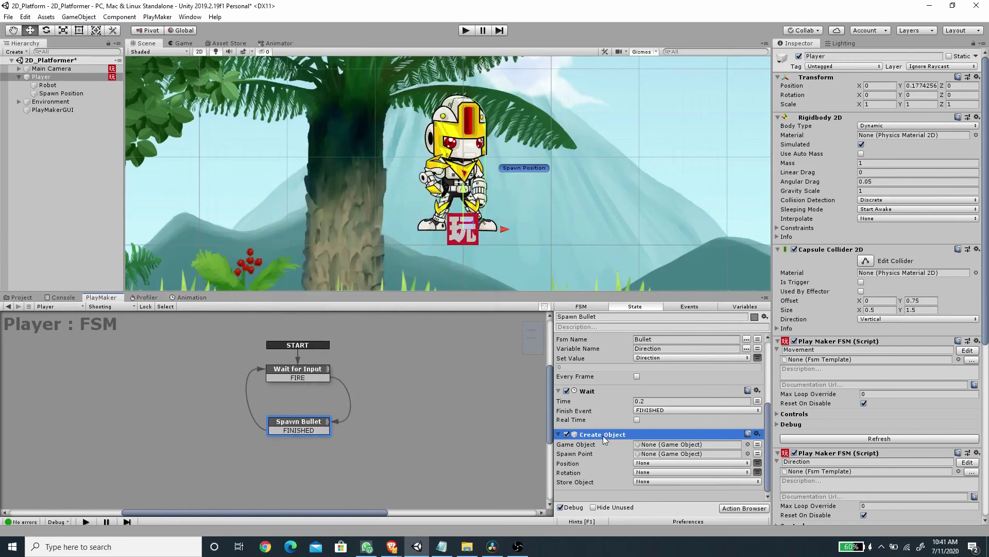
left_click_drag(602, 435, 607, 381)
scroll(607, 423, "down", 3)
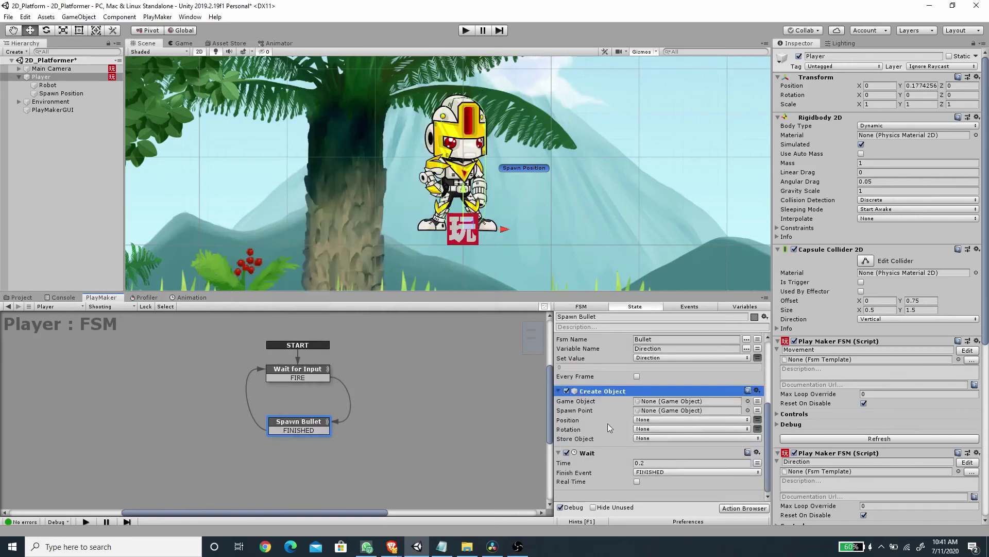
Set Create Object's game object to the Bullet Prefabs variable and its spawn point to the player's Spawn Position, and save the scene
left_click(758, 401)
left_click(688, 401)
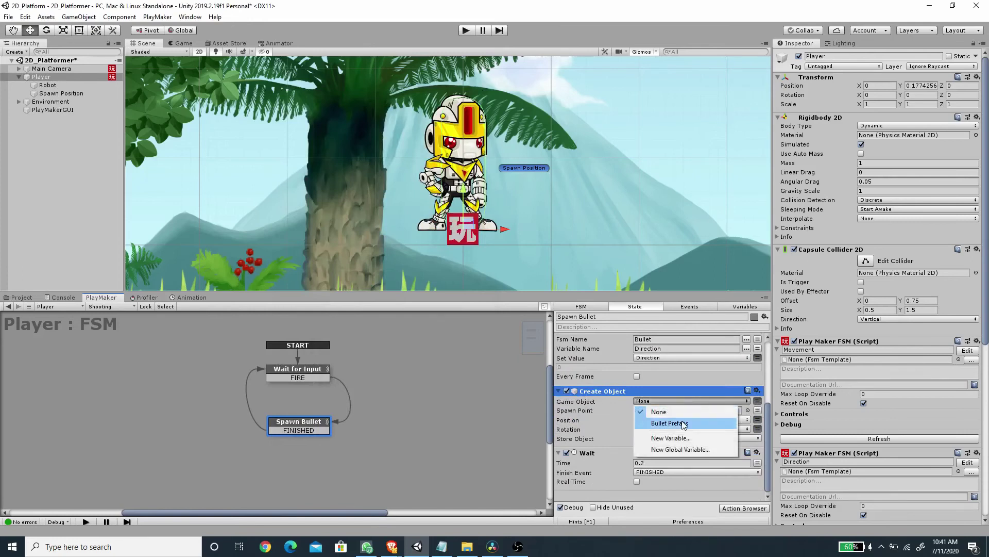
left_click(684, 423)
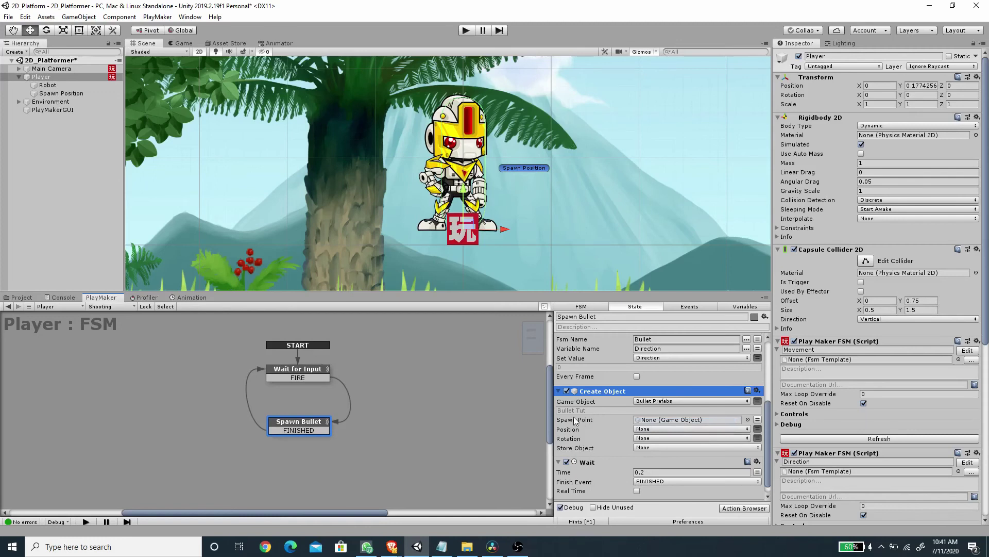
left_click_drag(70, 91, 670, 420)
key("ctrl+s")
Play the scene and test firing bullets while the robot faces left and right
left_click(467, 32)
key("Left")
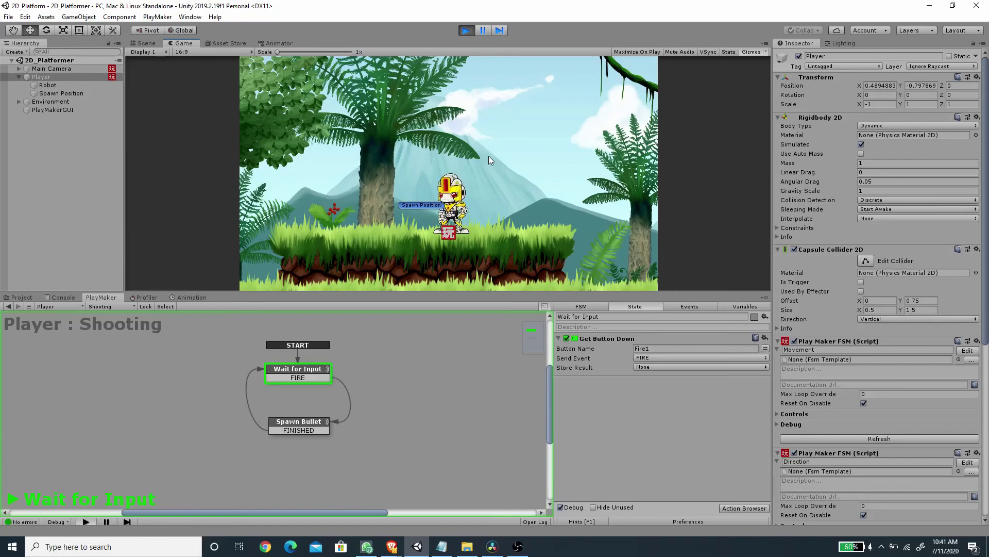
left_click(489, 156)
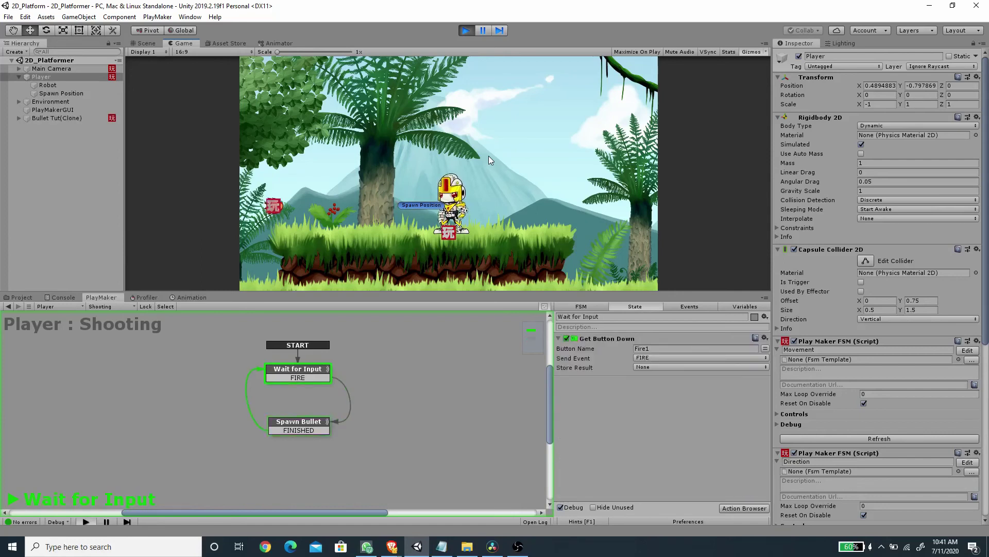
key("Left")
key("Right")
left_click(489, 155)
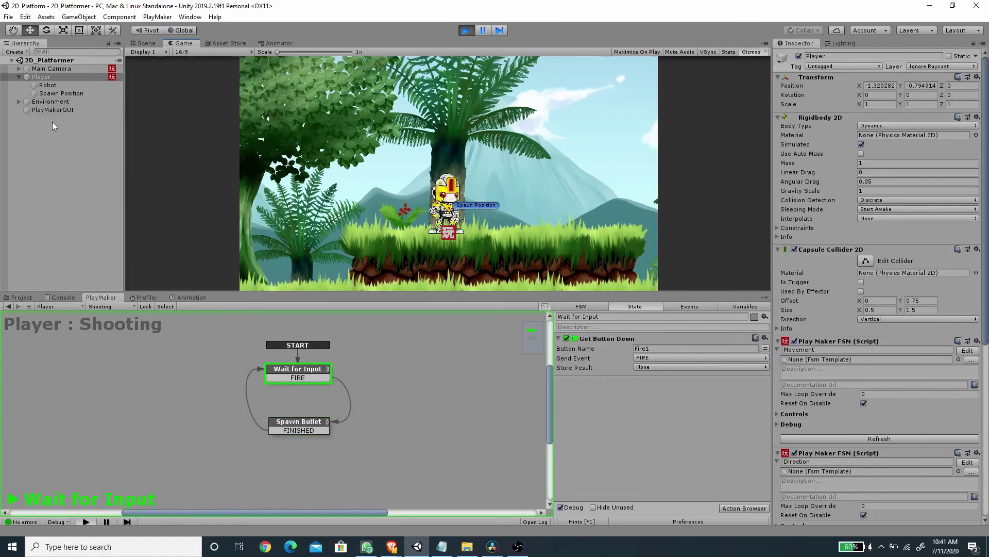
key("ctrl")
left_click(416, 153)
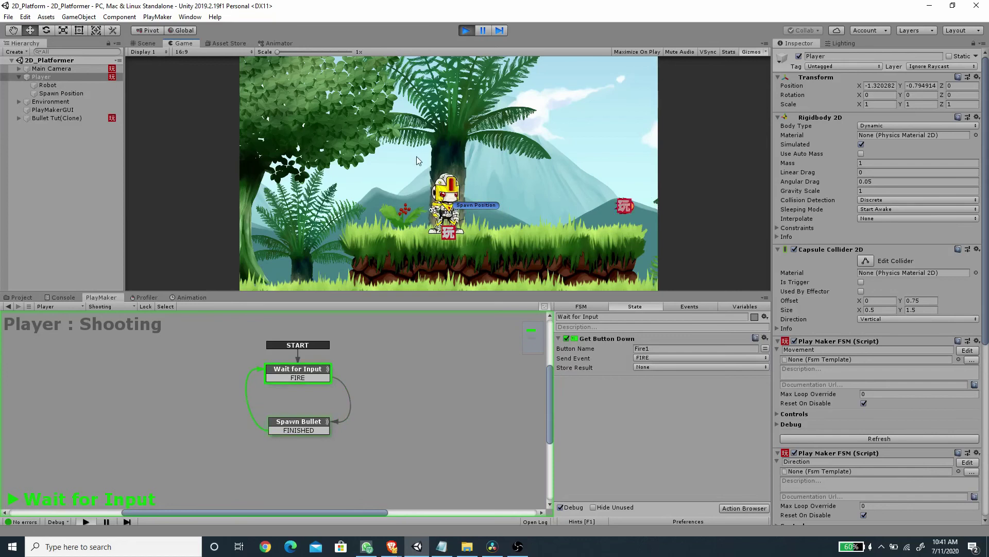
key("d")
left_click(559, 153)
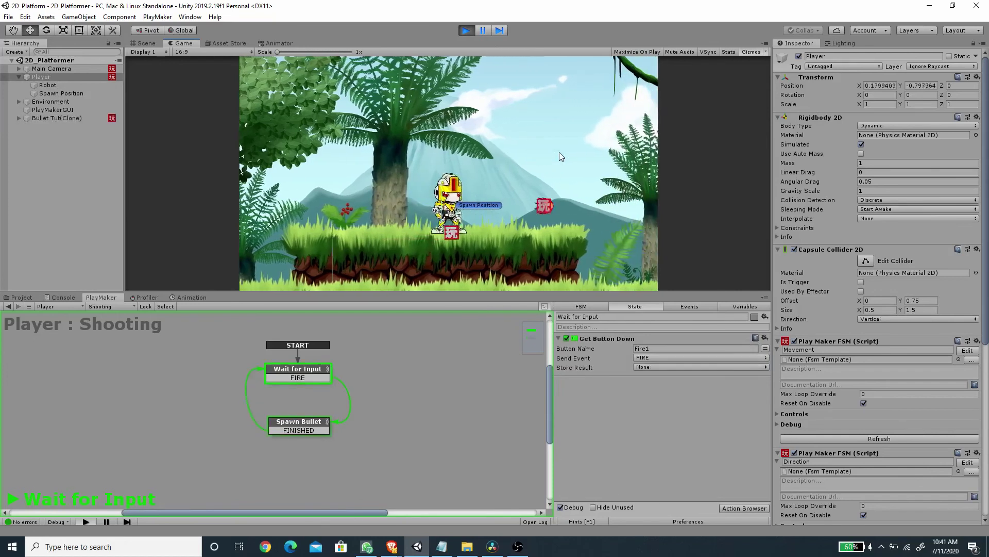
Turn off the gizmos in the Game view and fire more bullets
left_click(751, 52)
left_click(496, 123)
left_click(537, 180)
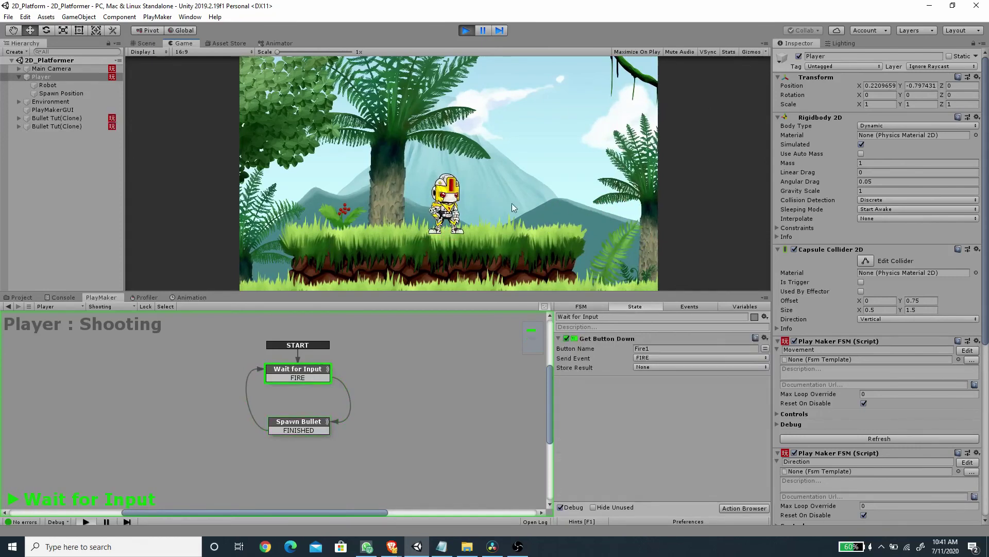
Fire bullets in the running game, run the robot to the left, fire there, and stop playing the scene
left_click(491, 195)
left_click(527, 206)
key("Left")
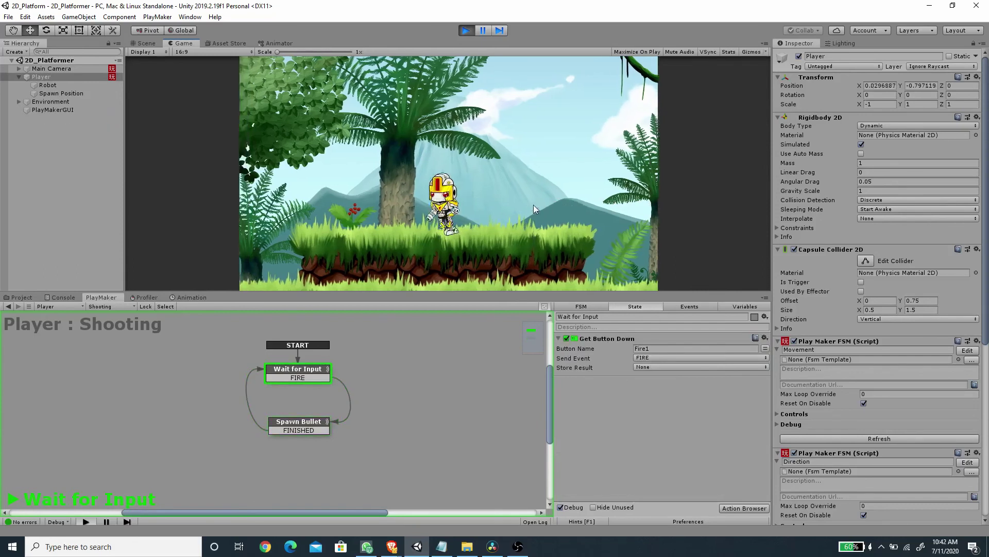
left_click(551, 195)
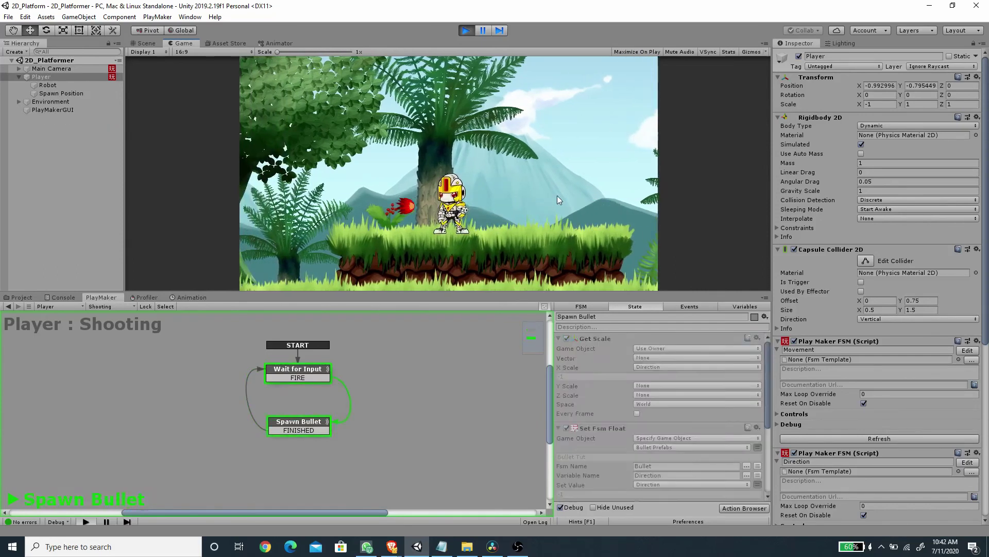
left_click(391, 195)
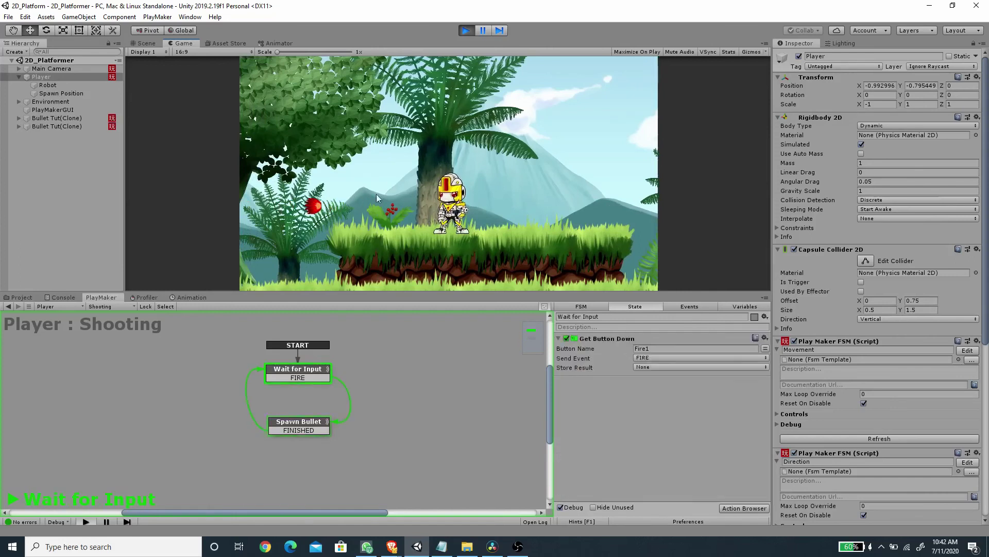
left_click(465, 30)
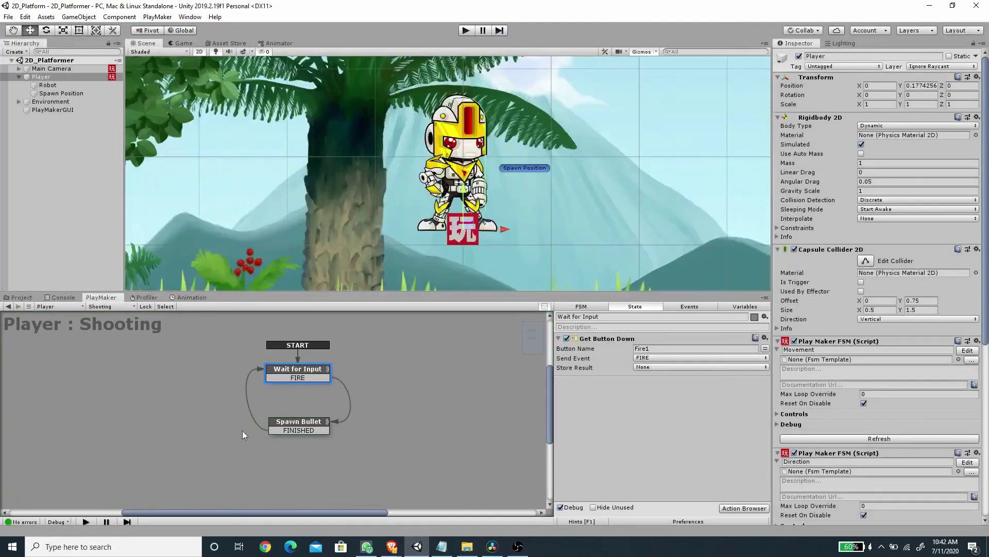
Add a Set Scale action to the Bullet Tut prefab's Move Bullet state and place it between Float Multiply and Set Velocity 2d
left_click(57, 306)
mouse_move(84, 337)
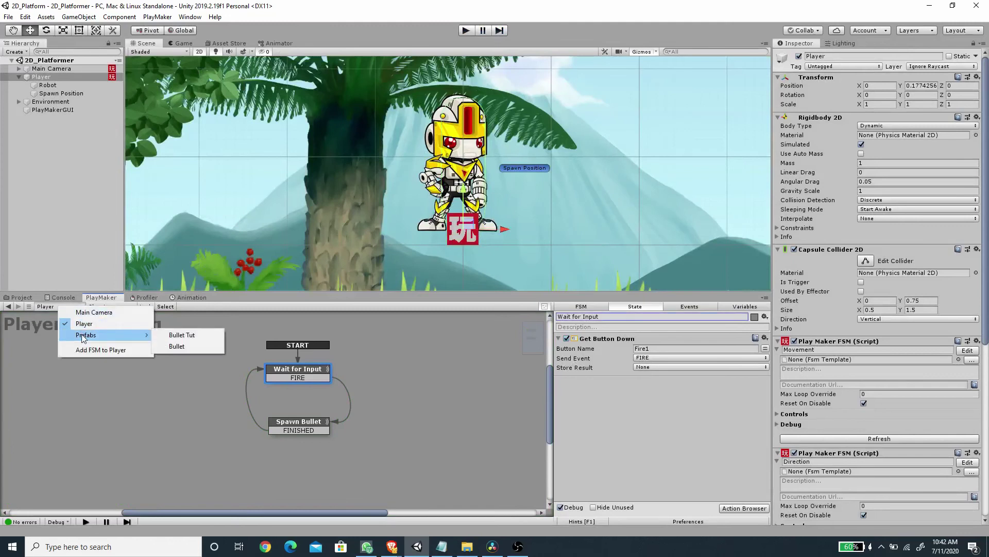
left_click(183, 336)
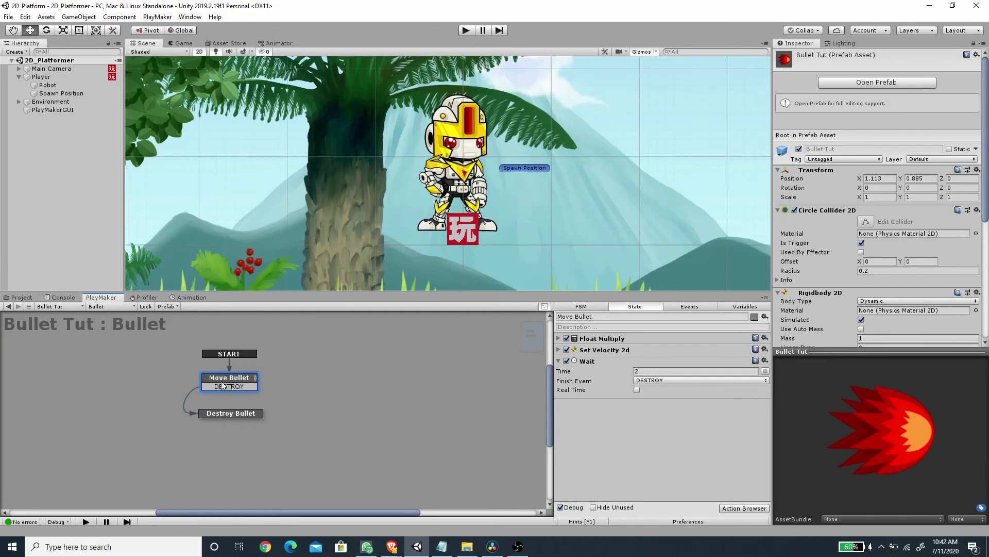
left_click(557, 361)
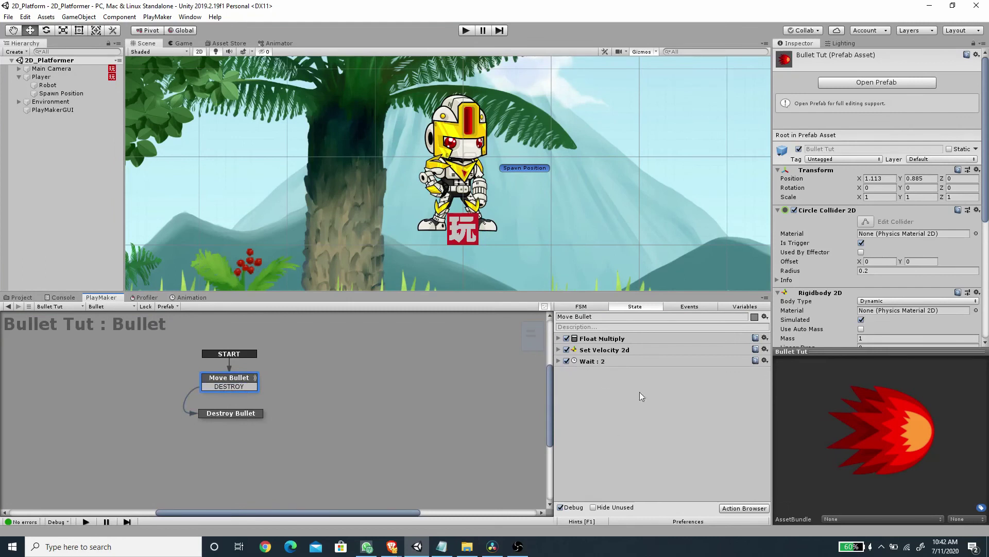
left_click(740, 509)
type("s")
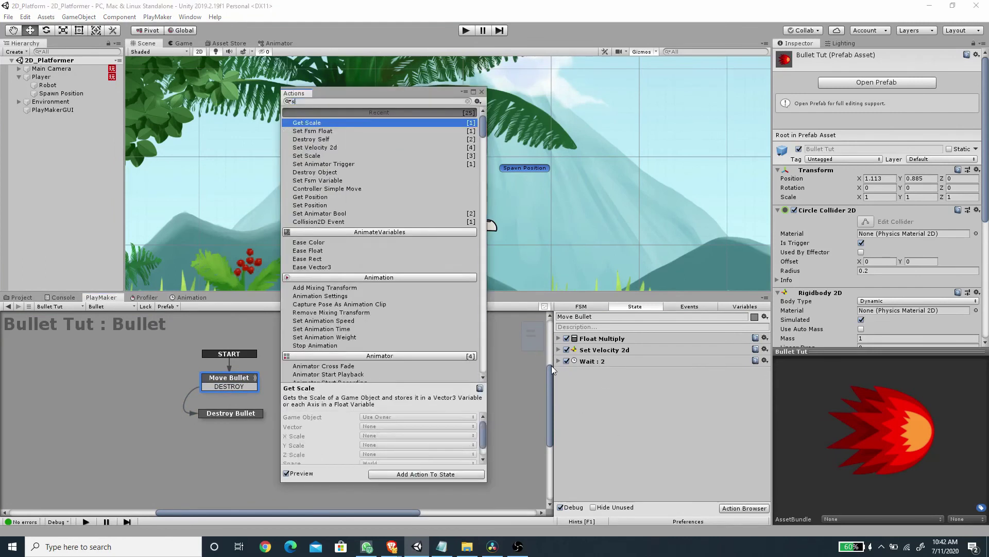
type("et sca")
key("Return")
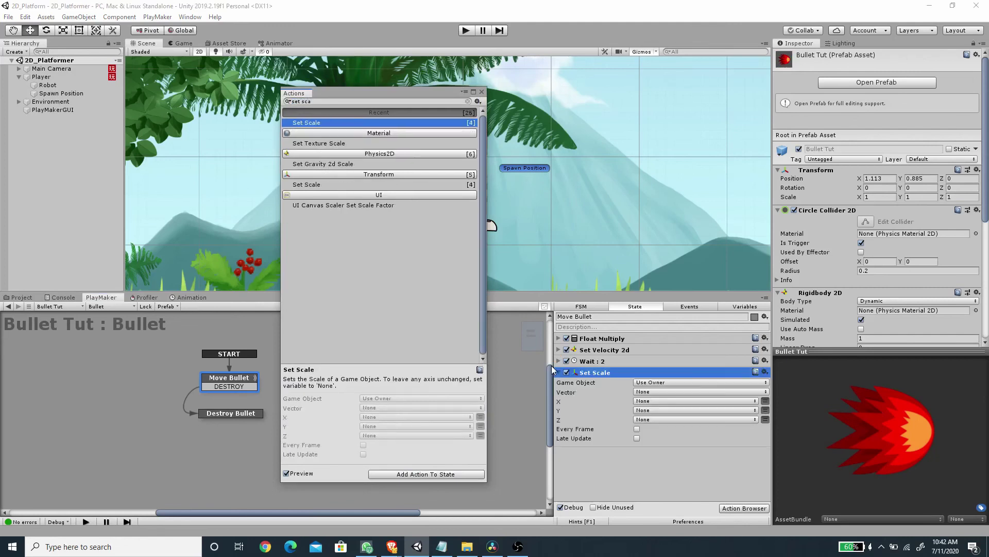
left_click(482, 92)
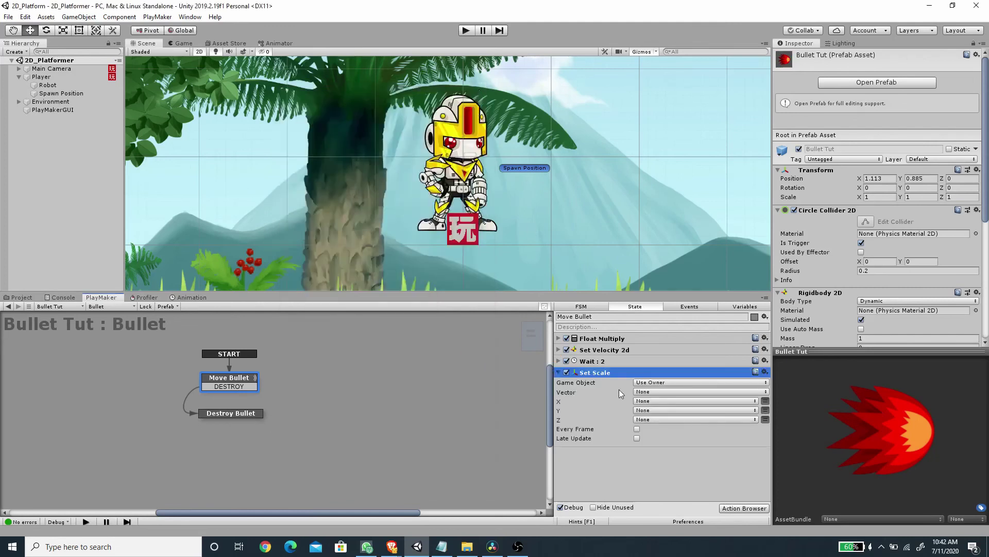
left_click_drag(608, 373, 603, 349)
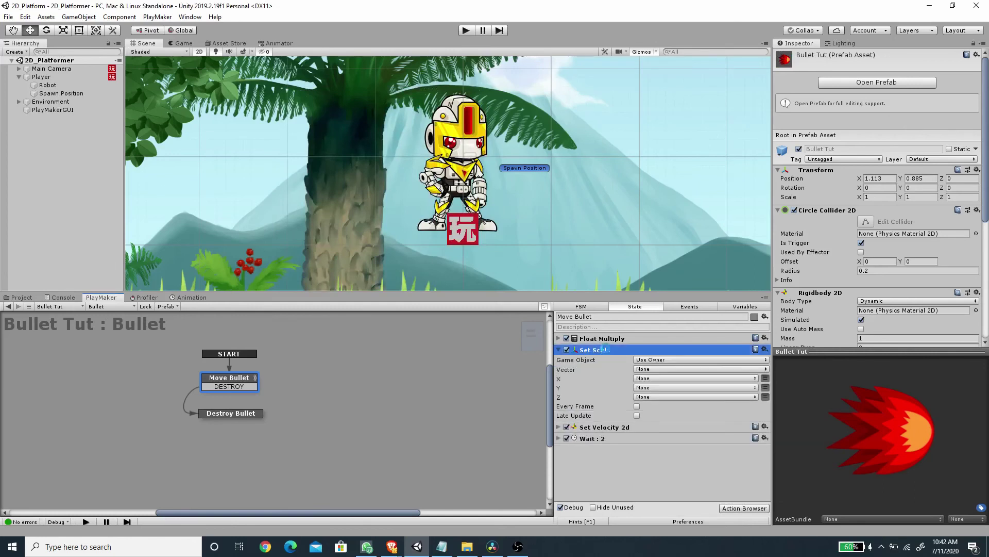
Set the X scale of the bullet's Set Scale action to the Direction variable
left_click(558, 338)
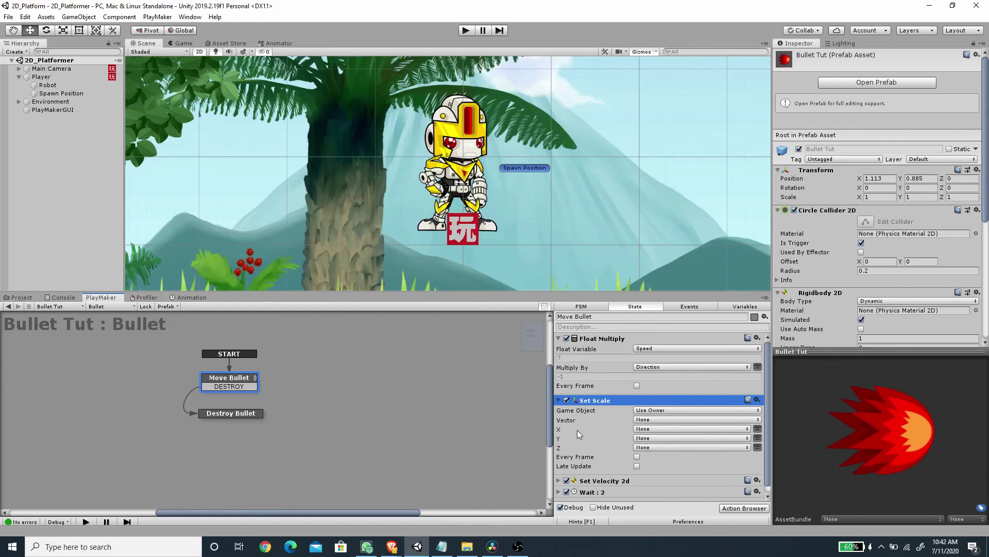
left_click(653, 428)
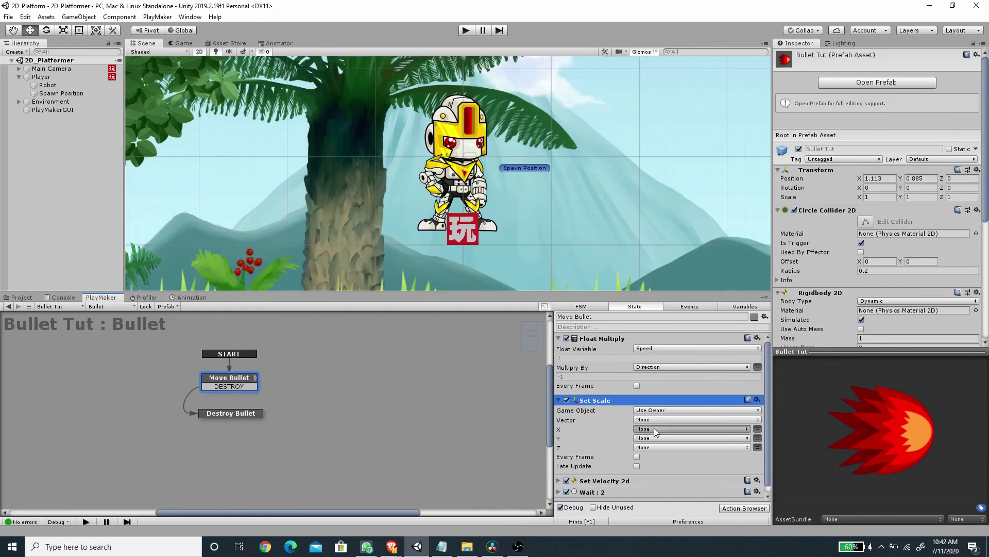
left_click(663, 451)
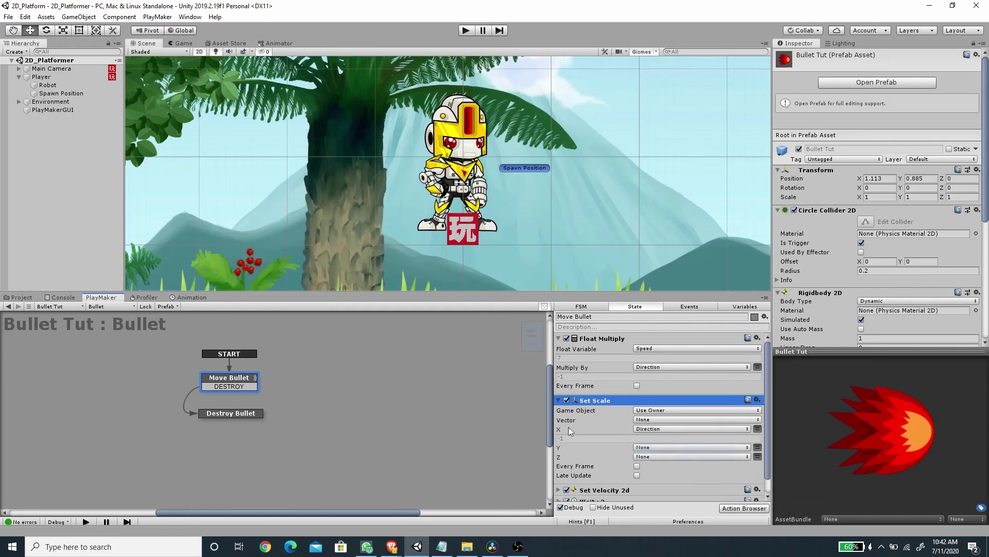
left_click(558, 401)
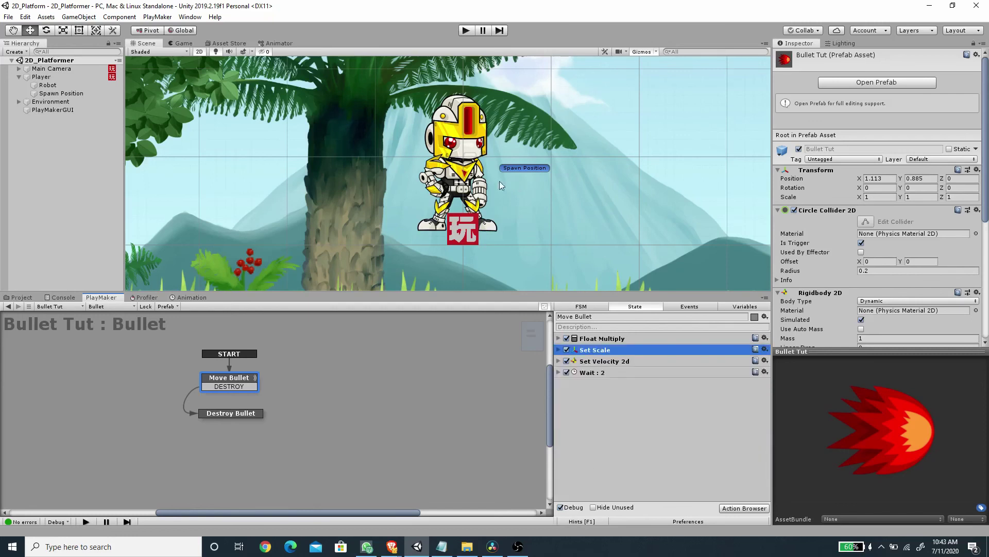
Add a Set Animator Trigger action to the Spawn Bullet state of the player's Shooting FSM and place it above Get Scale
left_click(64, 77)
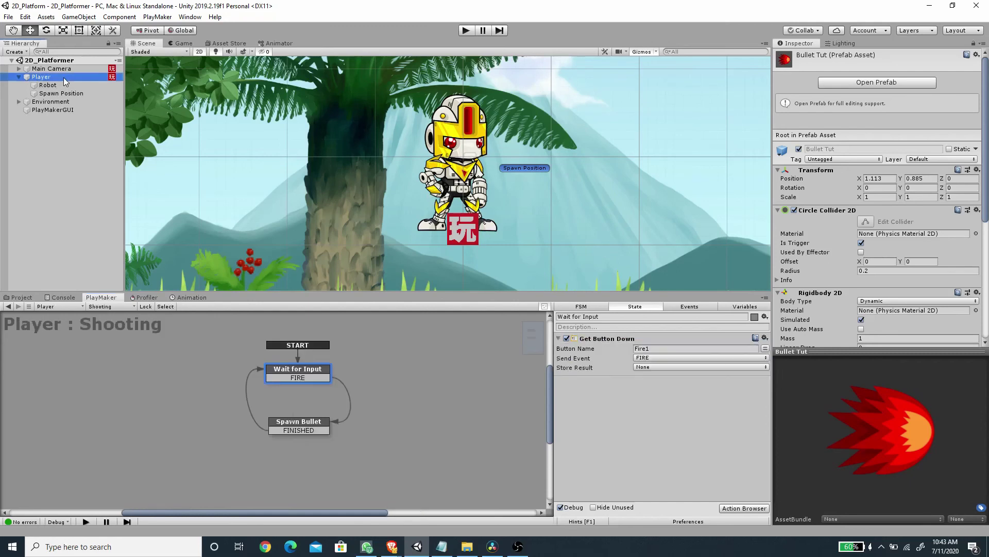
left_click(298, 427)
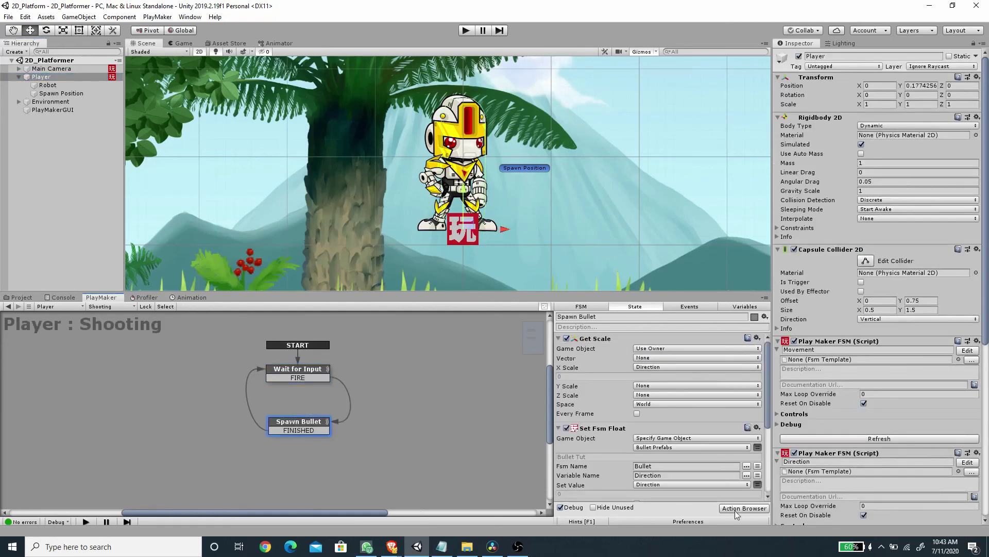
left_click(735, 508)
type("set trig")
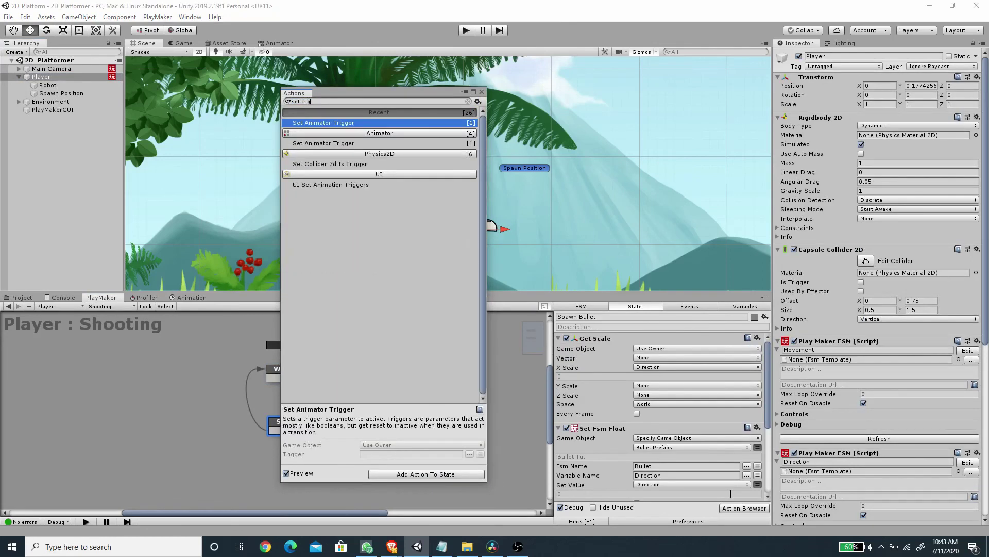
double_click(326, 123)
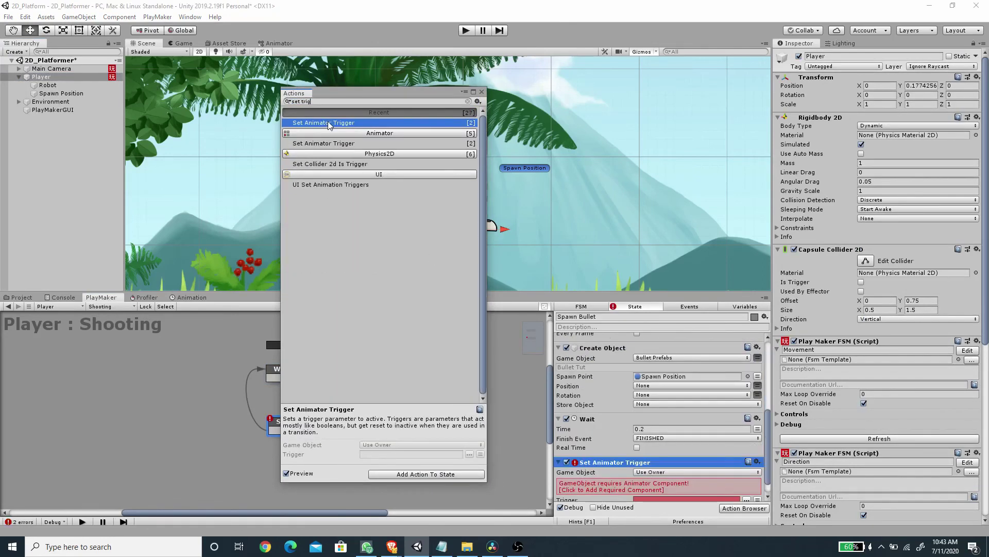
left_click(481, 90)
left_click_drag(601, 462, 692, 350)
Specify Robot as the game object of Set Animator Trigger and set its trigger to Shoot
left_click(691, 349)
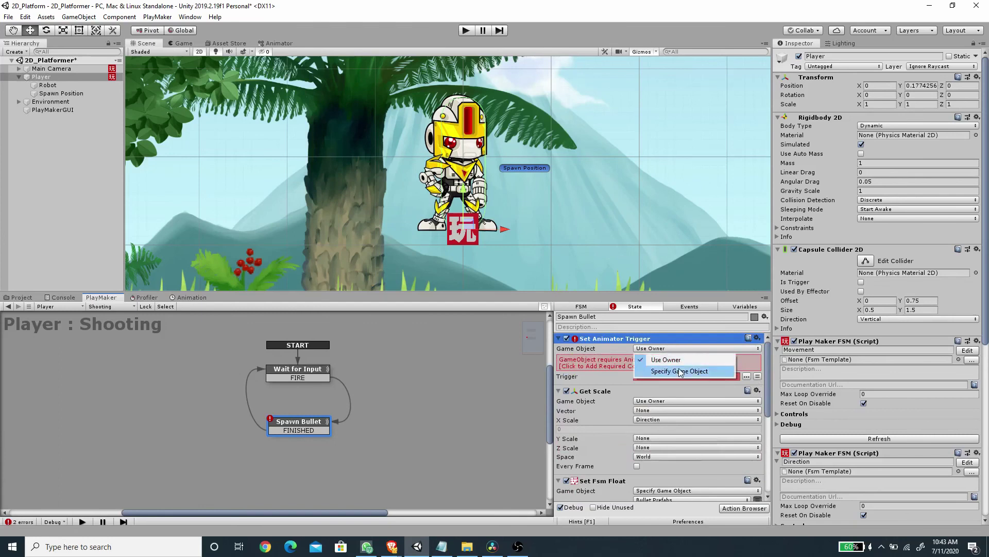
left_click(679, 372)
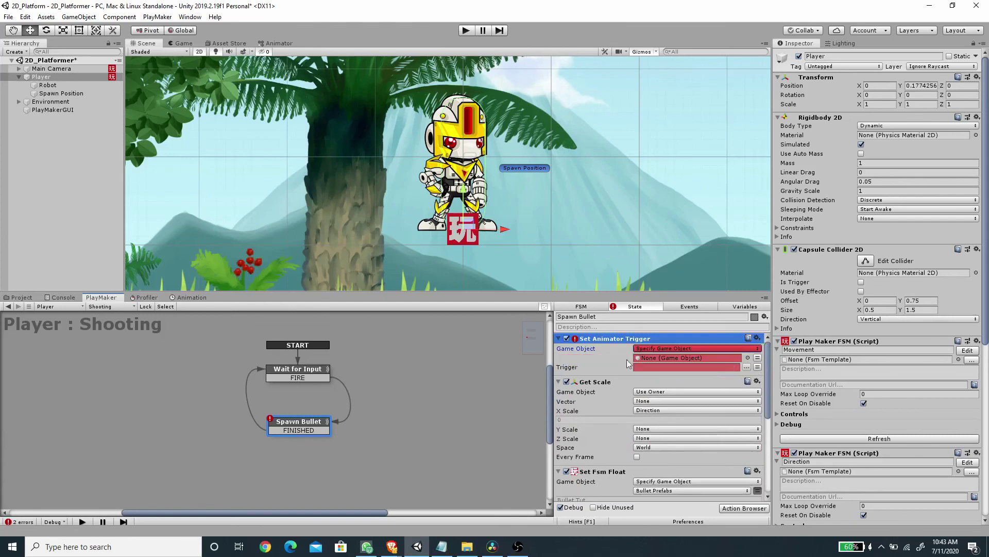
left_click_drag(48, 88, 670, 358)
left_click(645, 367)
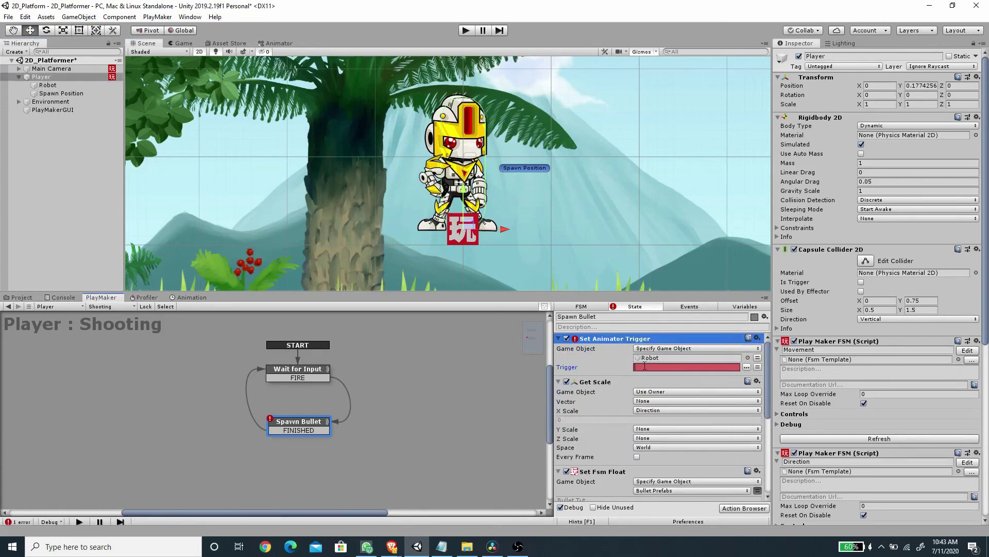
type("Shoot")
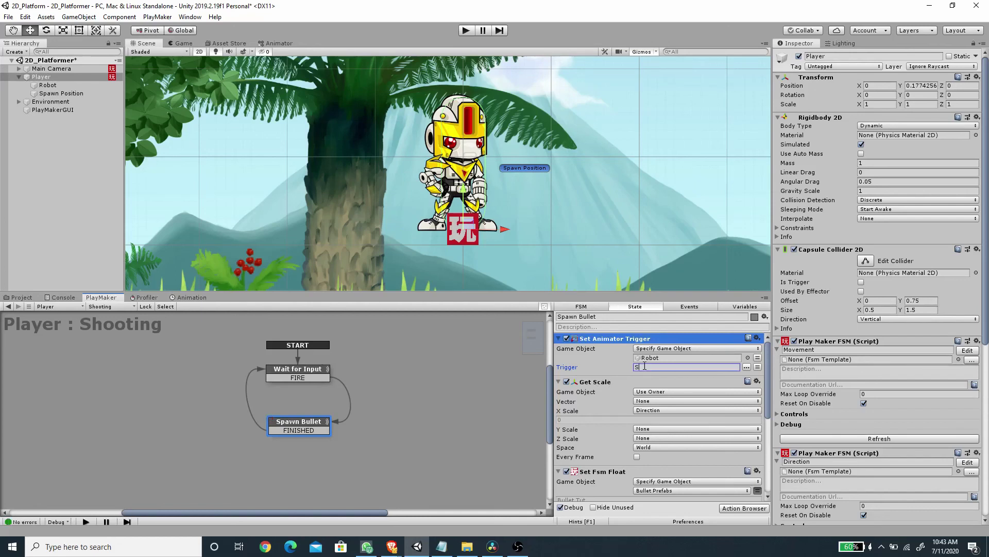
Check the name of the Shoot trigger among the Robot's Animator parameters
left_click(275, 44)
left_click(51, 85)
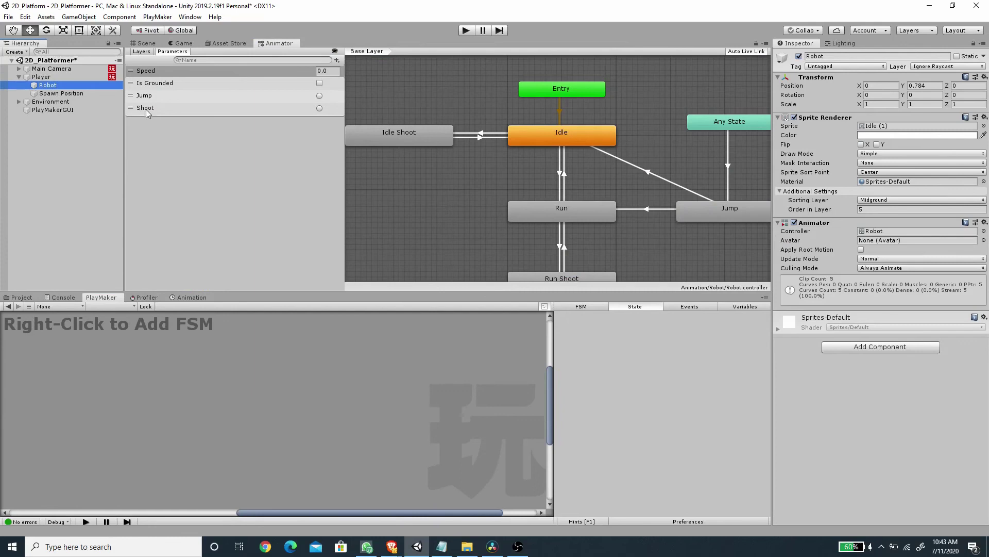
left_click(146, 110)
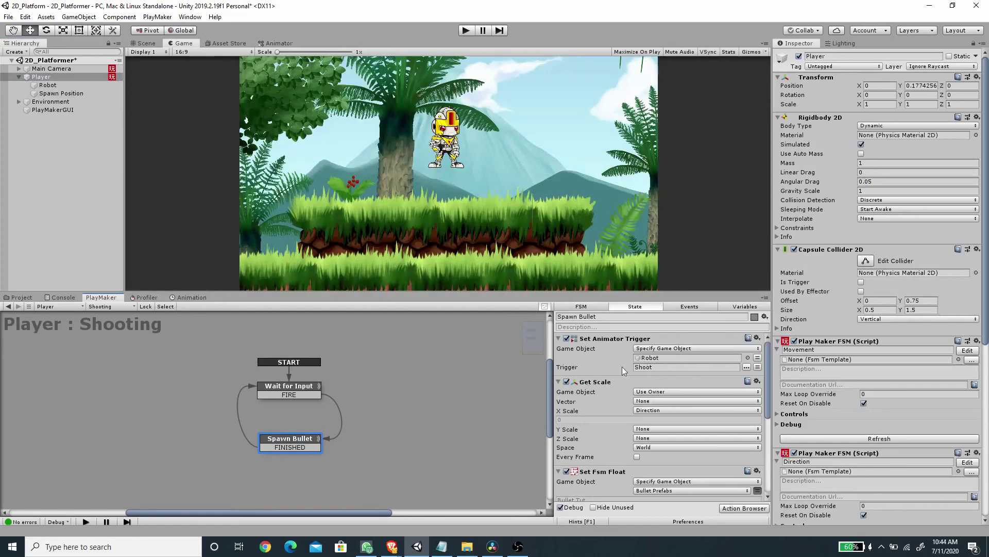
Save the scene, play it, and fire several bullets with the robot facing right
key("ctrl+s")
left_click(466, 30)
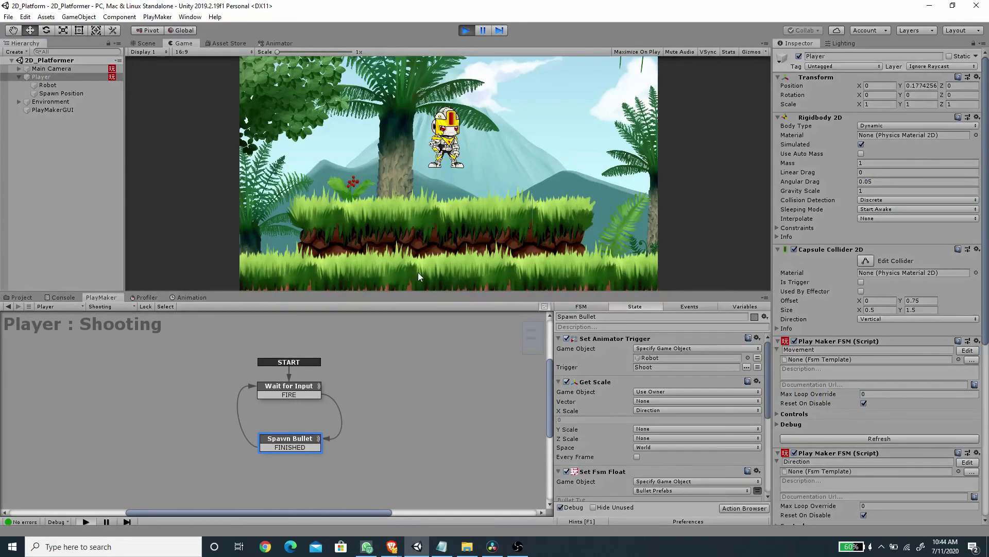
key("Right")
left_click(419, 273)
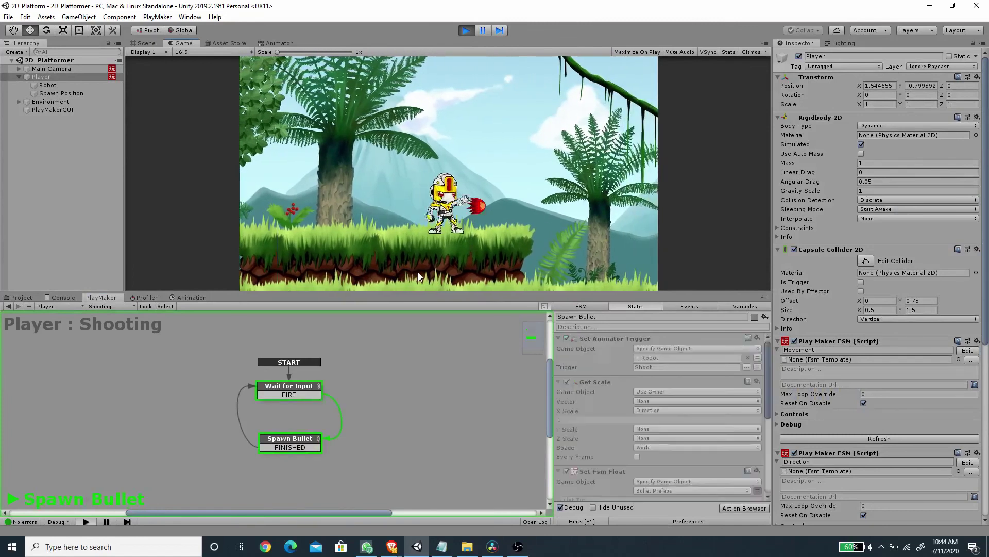
left_click(418, 273)
left_click(419, 273)
left_click(419, 276)
left_click(418, 276)
Turn the robot around and test firing bullets while it moves and stands facing left
key("Right")
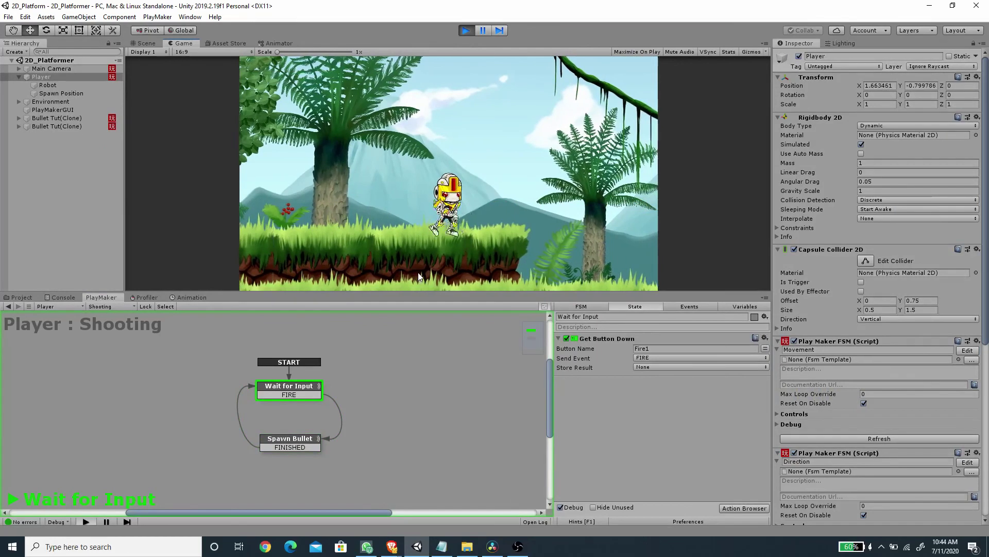
key("Left")
left_click(418, 272)
key("Left")
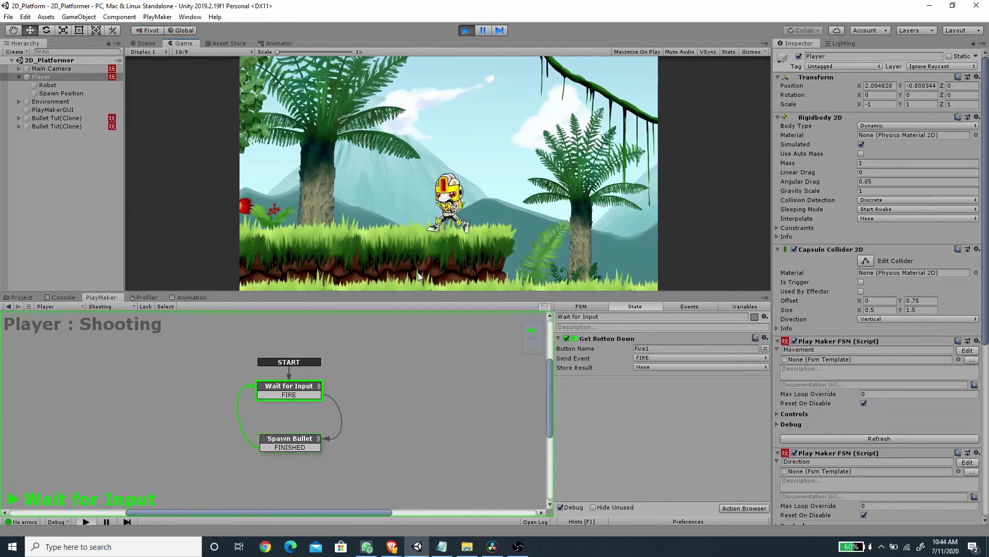
left_click(419, 272)
key("Left")
key("Left")
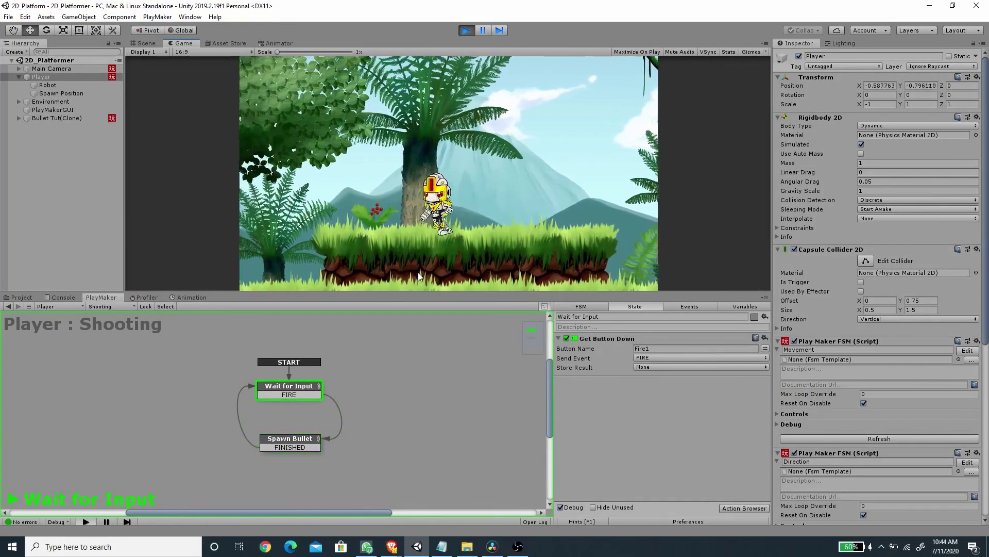
left_click(418, 277)
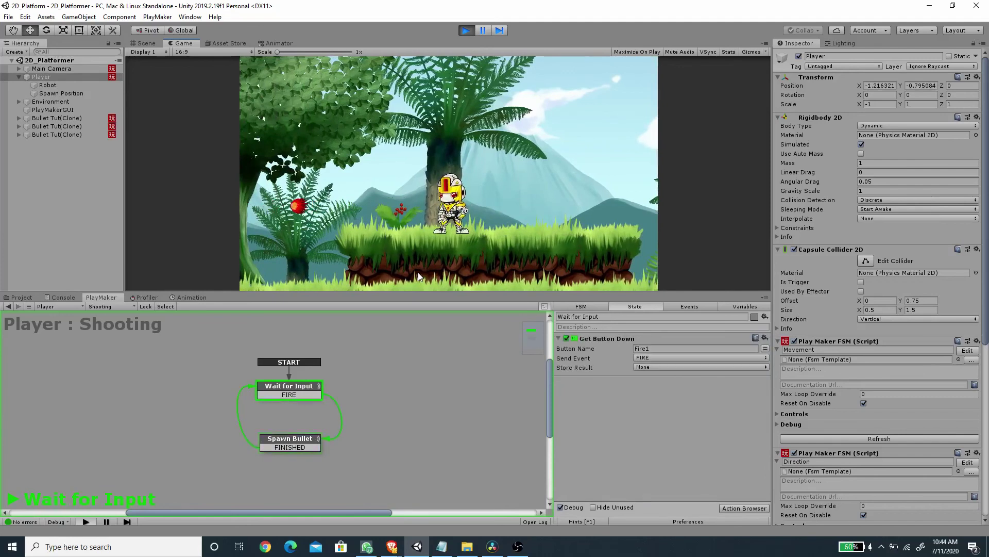
Run the robot right onto the lower ground and fire bullets while it is running
key("Right")
key("Left")
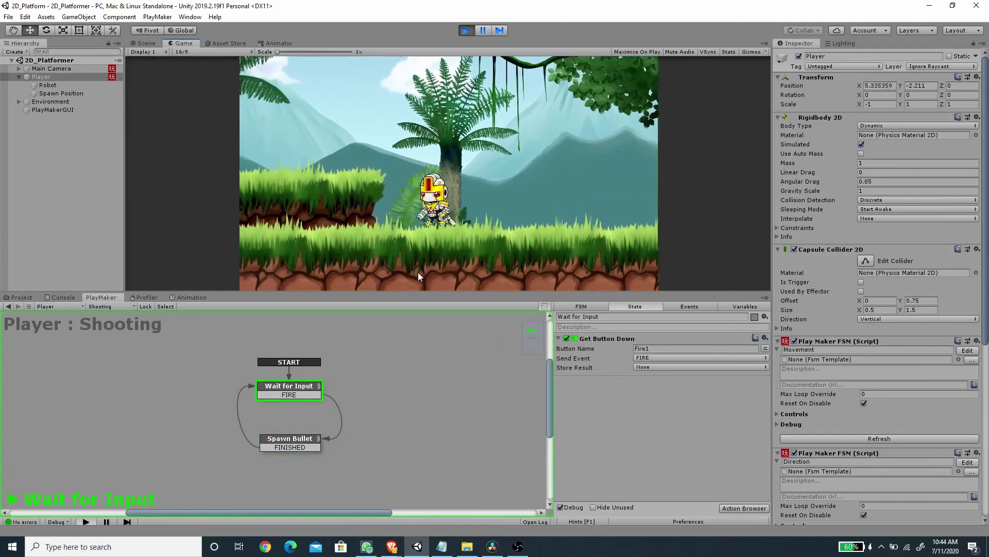
key("Right")
left_click(418, 273)
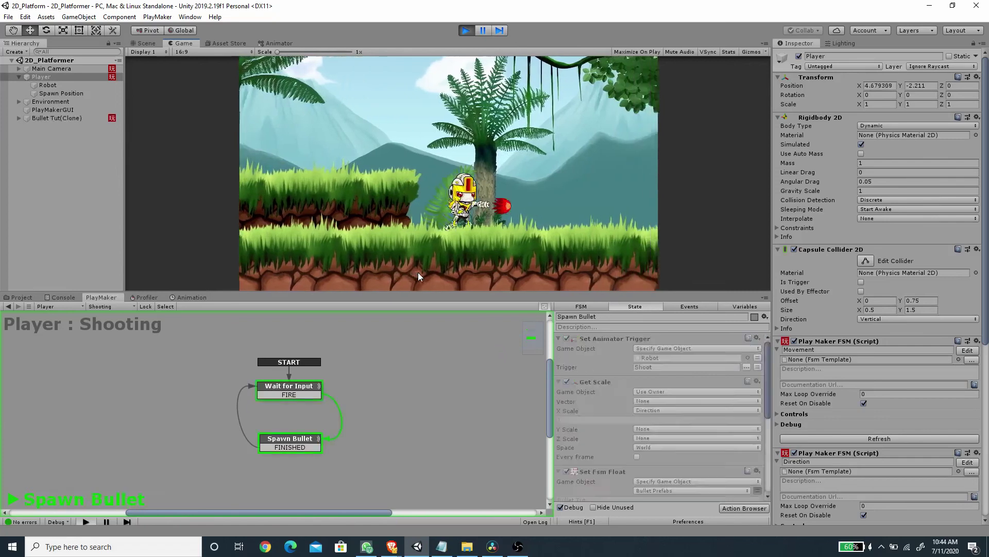
left_click(418, 273)
left_click(419, 272)
left_click(418, 272)
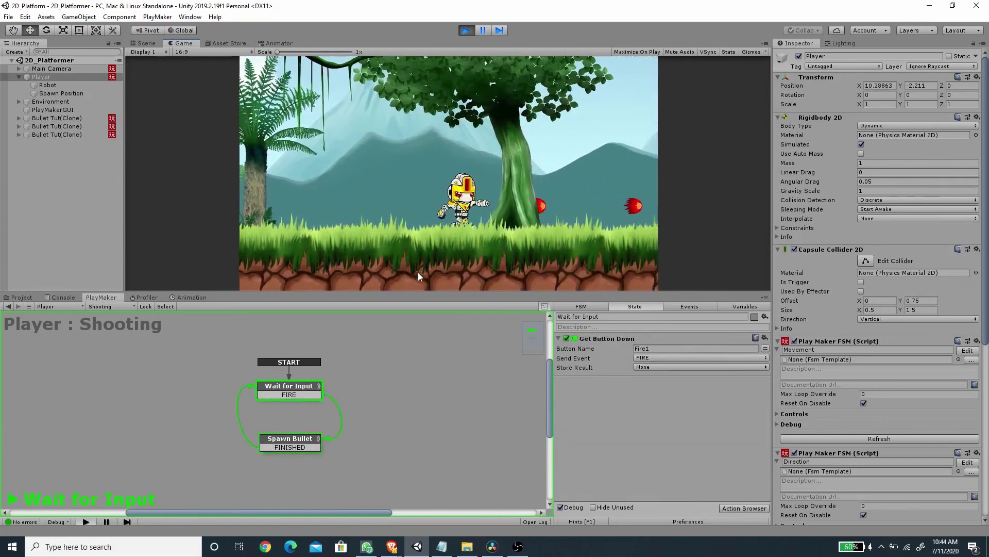
left_click(419, 272)
Run the robot back to the left, fire bullets while running and jumping, and stop playing the scene
key("Left")
left_click(418, 272)
left_click(418, 272)
key("space")
left_click(319, 180)
key("space")
left_click(453, 94)
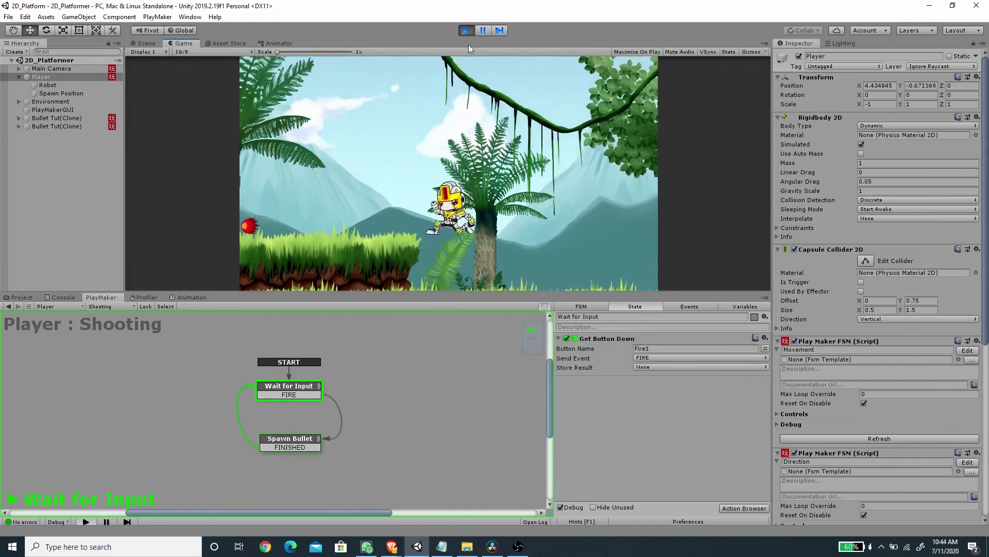
left_click(466, 30)
Examine the Jump and Any State transitions in the robot's Animator graph and return to the Game view
left_click(279, 44)
middle_click_drag(662, 185, 493, 178)
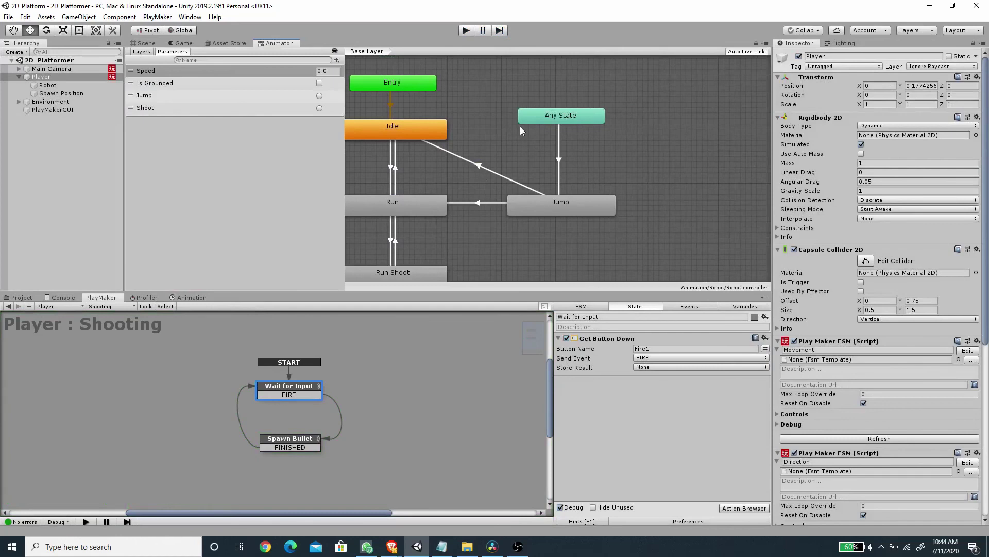
middle_click_drag(529, 201, 626, 173)
left_click(190, 44)
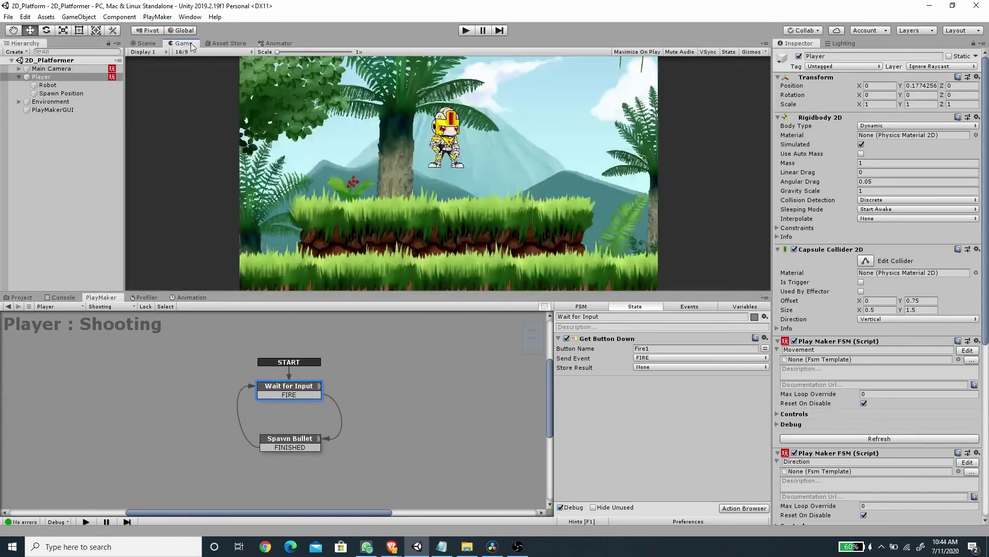